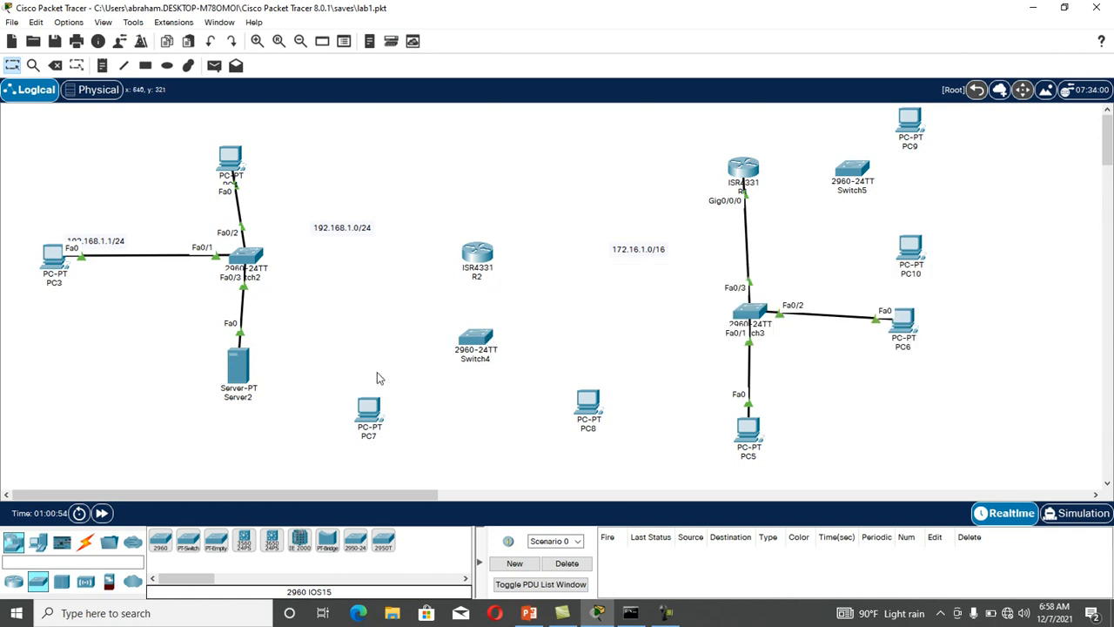
- Connect router R2 to Switch2 using the automatically chosen connection type
click(85, 542)
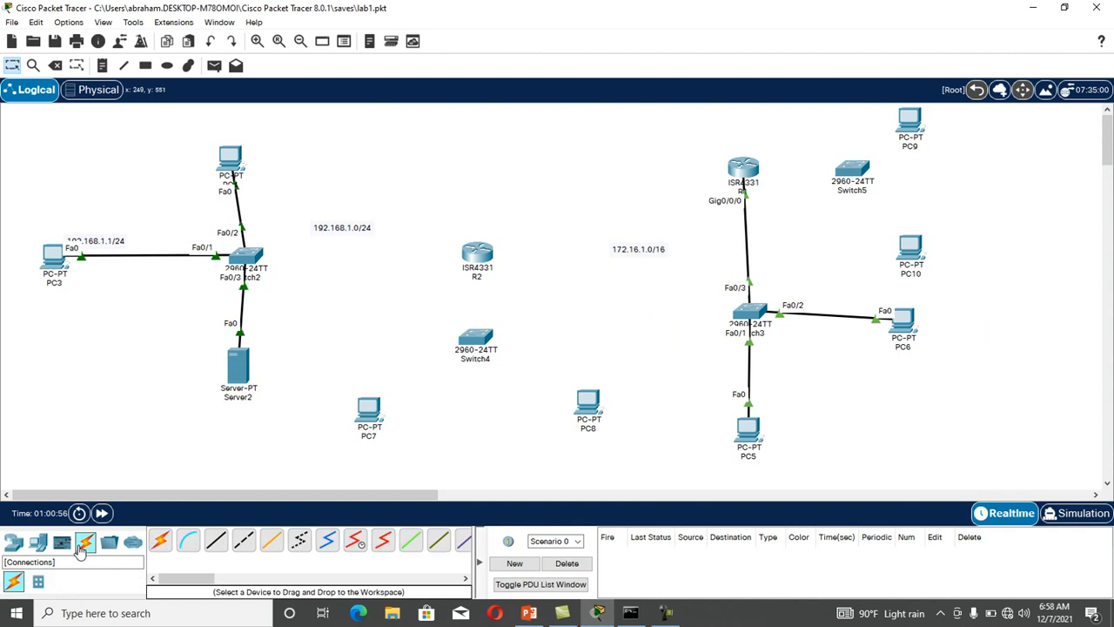
click(160, 541)
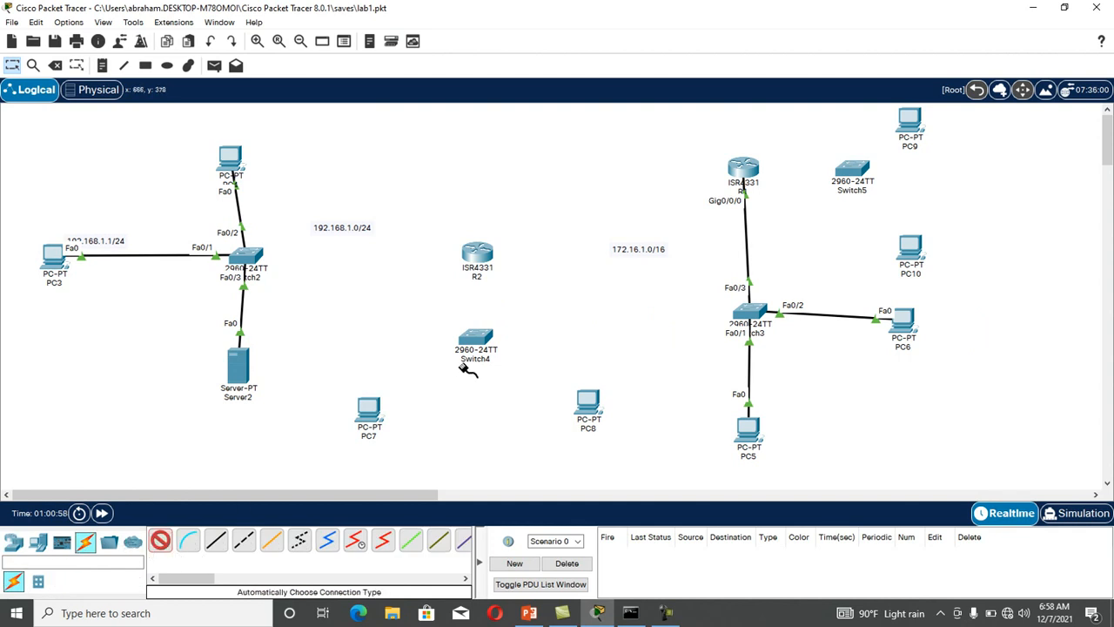
click(477, 260)
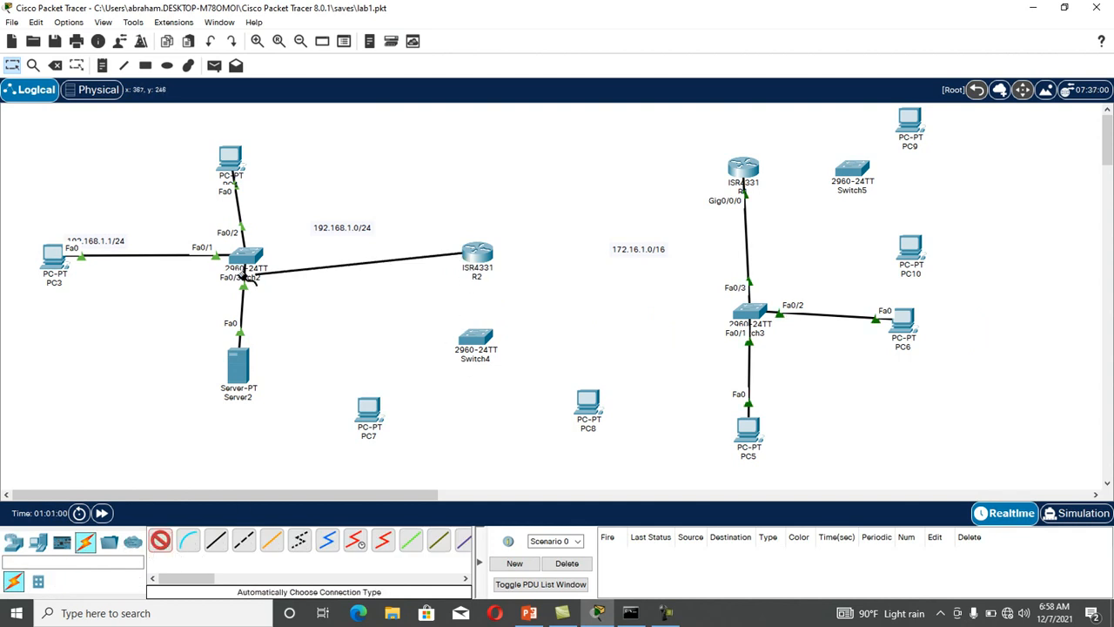
click(247, 255)
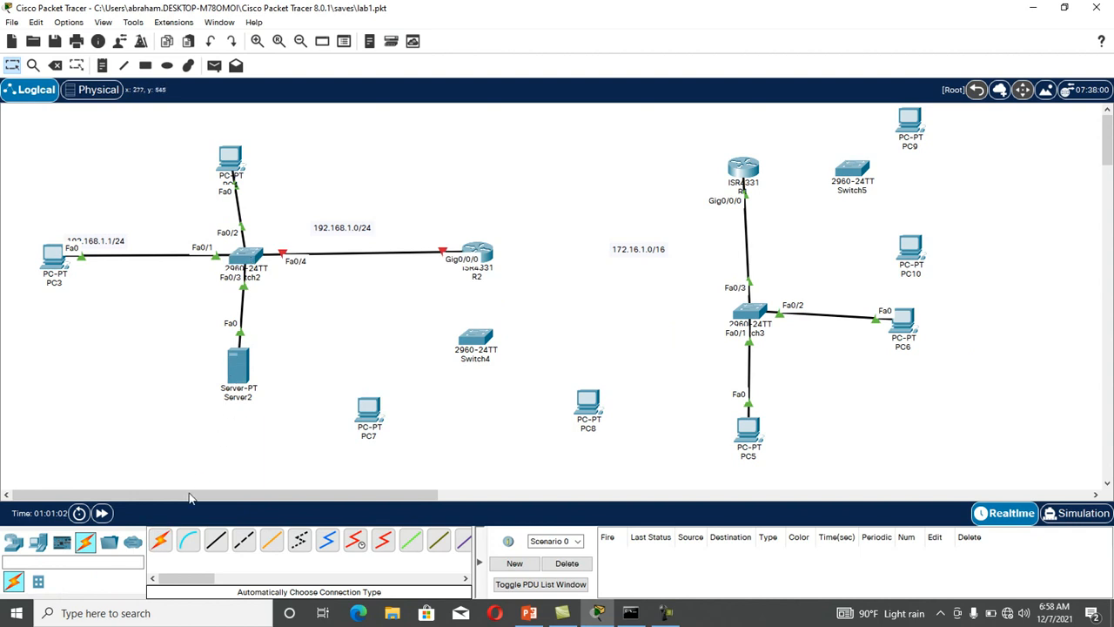
- Connect router R2 to Switch4 with an automatically chosen cable and move Switch4 slightly lower
click(161, 541)
click(477, 250)
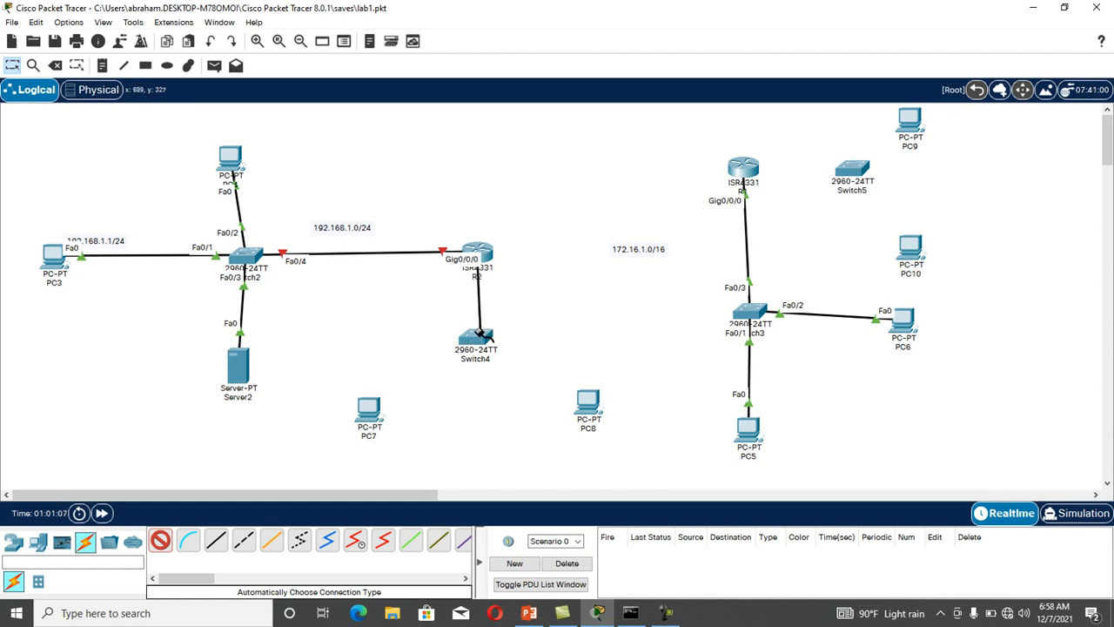
click(477, 336)
drag(477, 337, 479, 355)
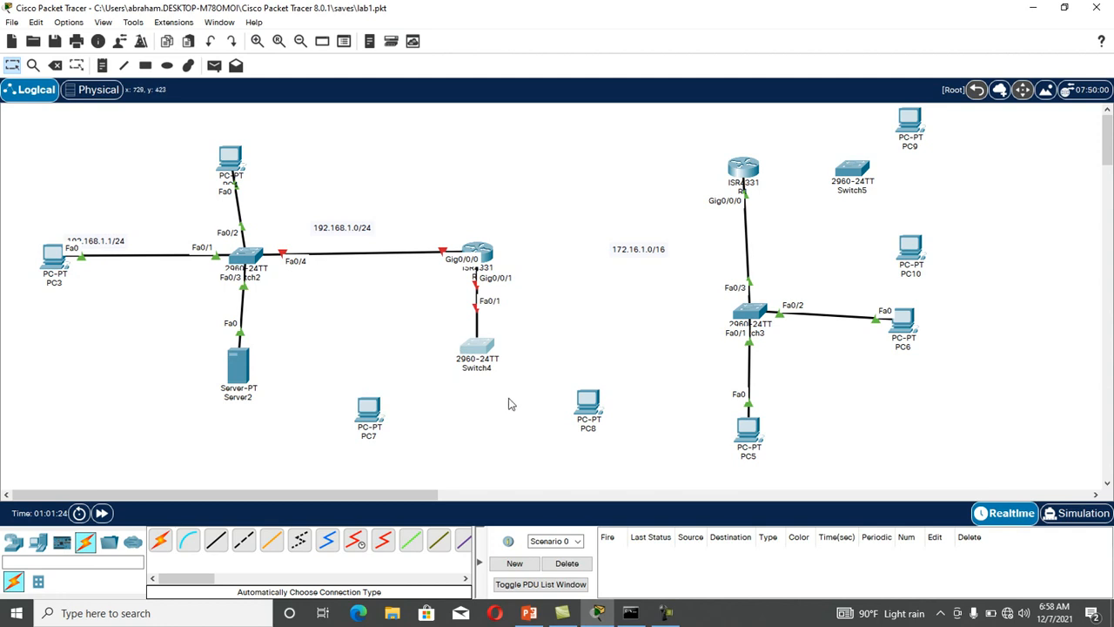
- Install a NIM-2T serial module in the first expansion slot of routers R2 and R1
double_click(477, 253)
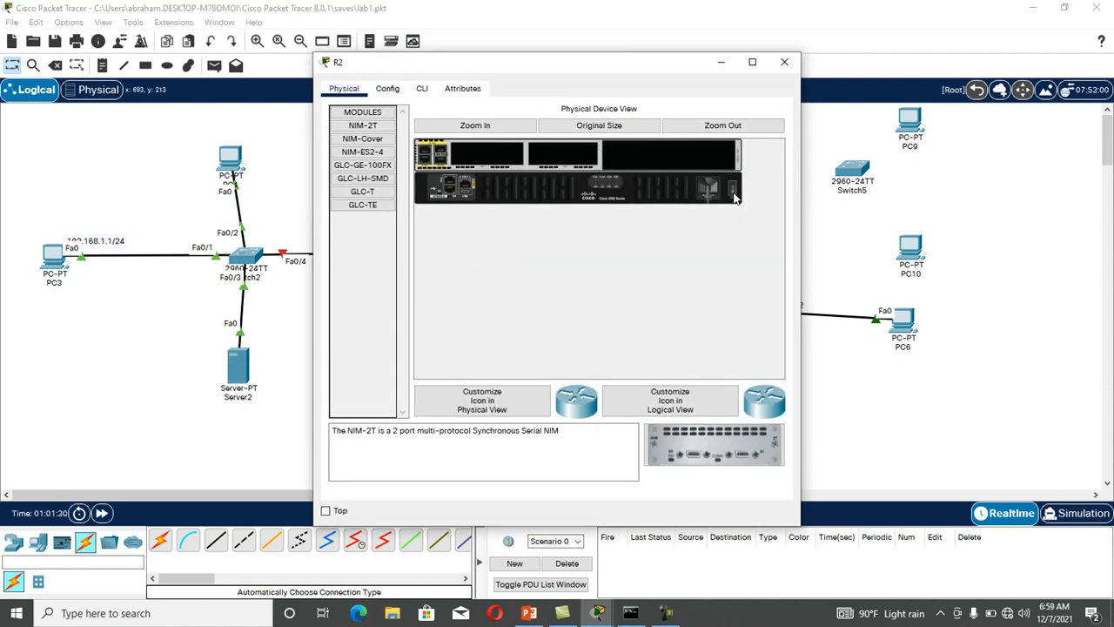
click(710, 453)
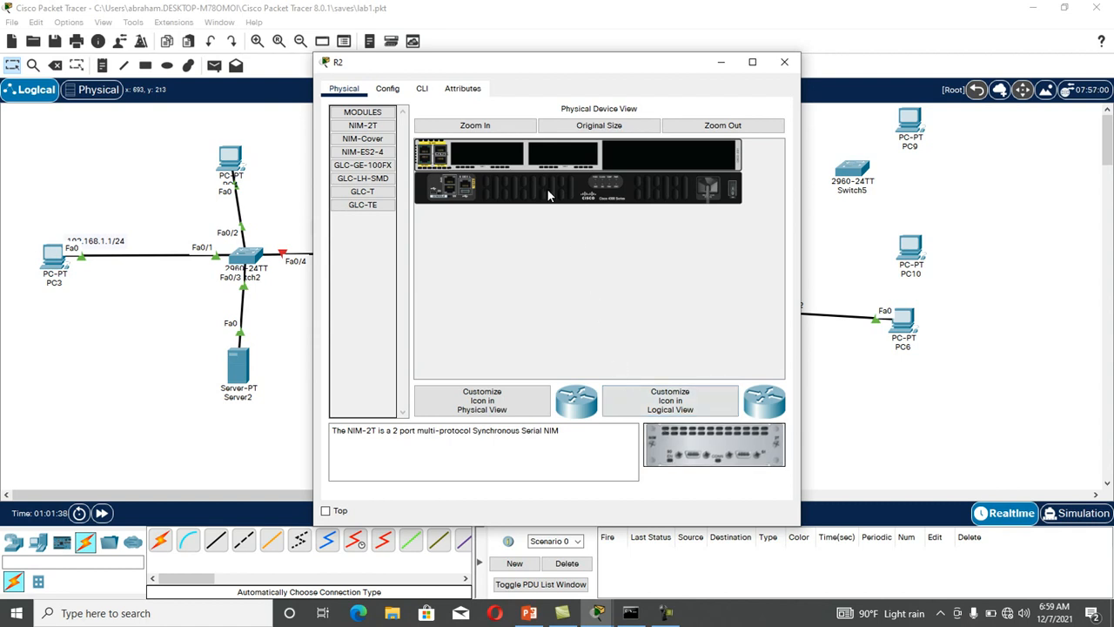
click(665, 612)
click(1049, 548)
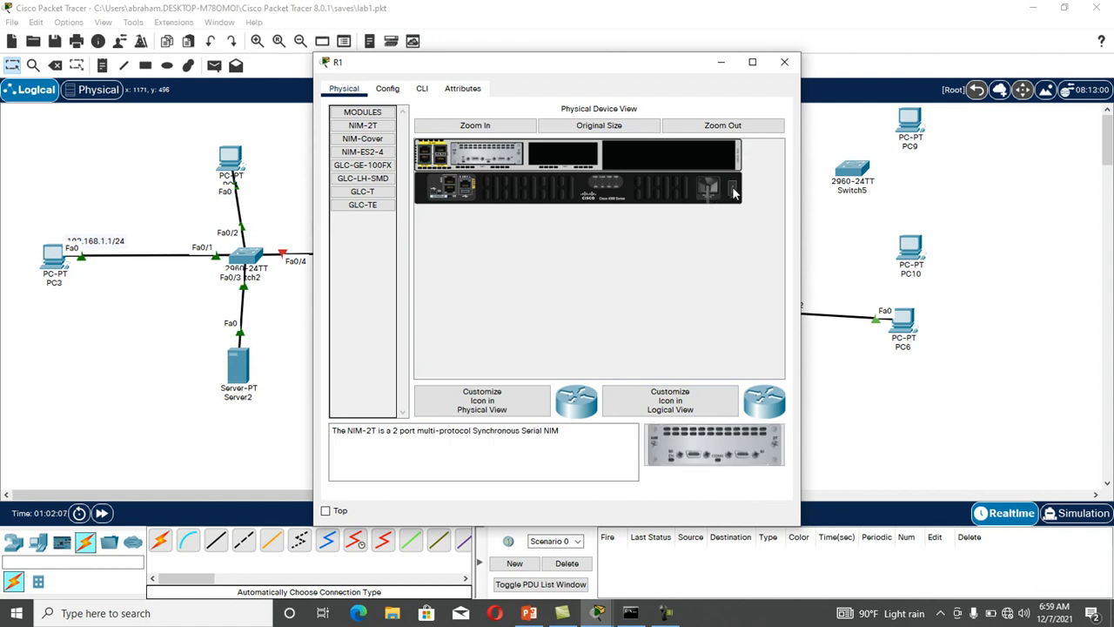
click(784, 62)
click(474, 252)
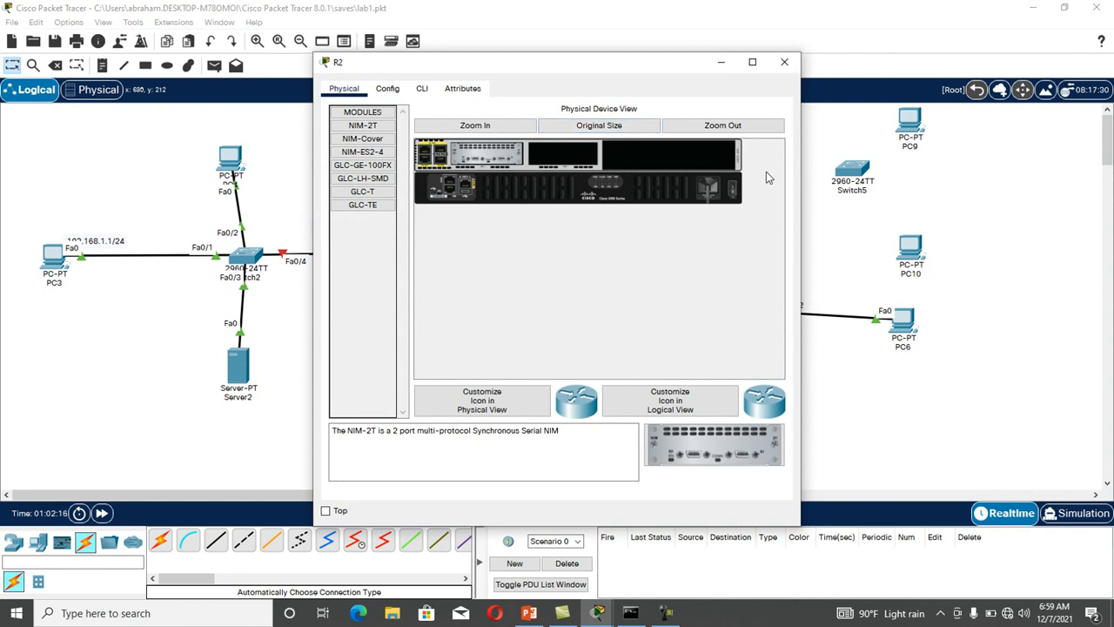
click(786, 63)
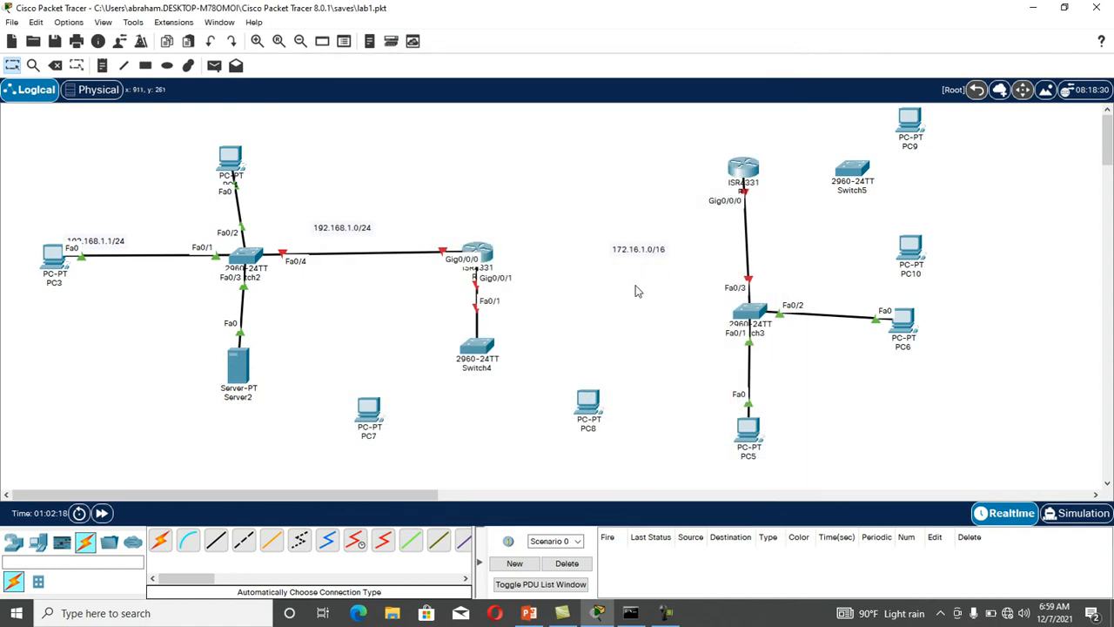
- Link router R2 to router R1 using the automatically chosen connection type
click(163, 540)
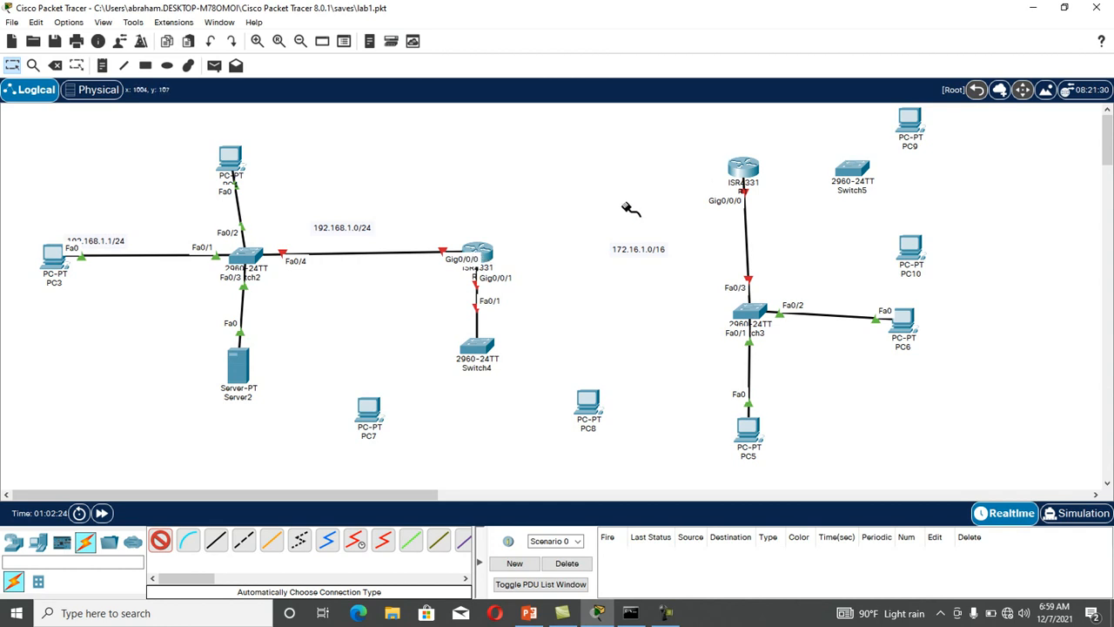
click(475, 251)
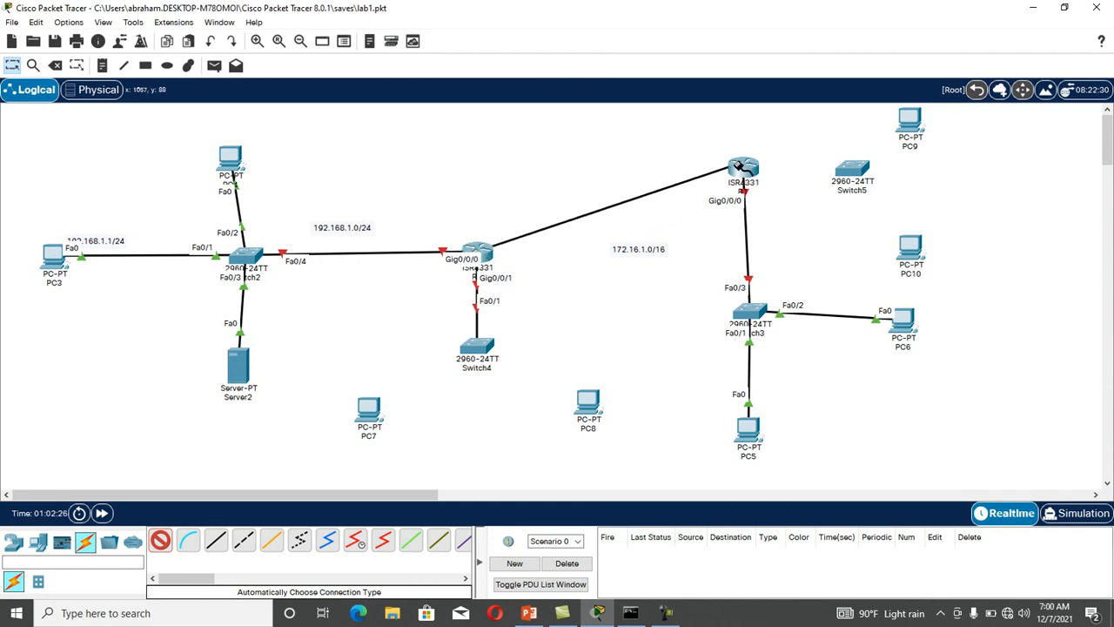
click(743, 169)
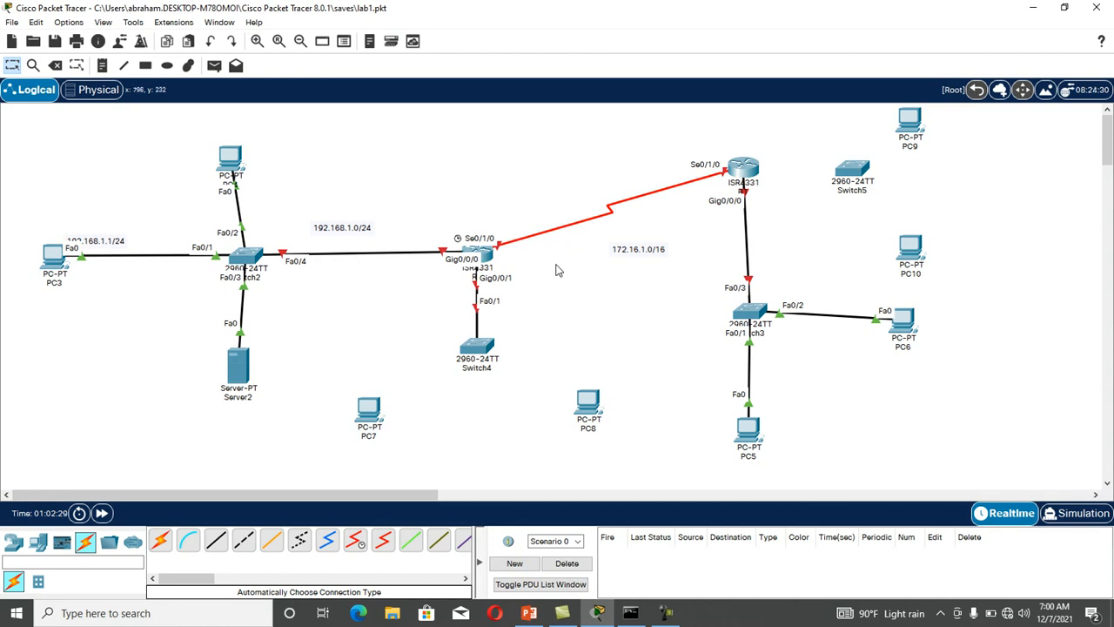
click(607, 304)
- Connect PC7 and PC8 to Switch4 with automatically chosen cables
click(160, 541)
click(370, 407)
click(477, 348)
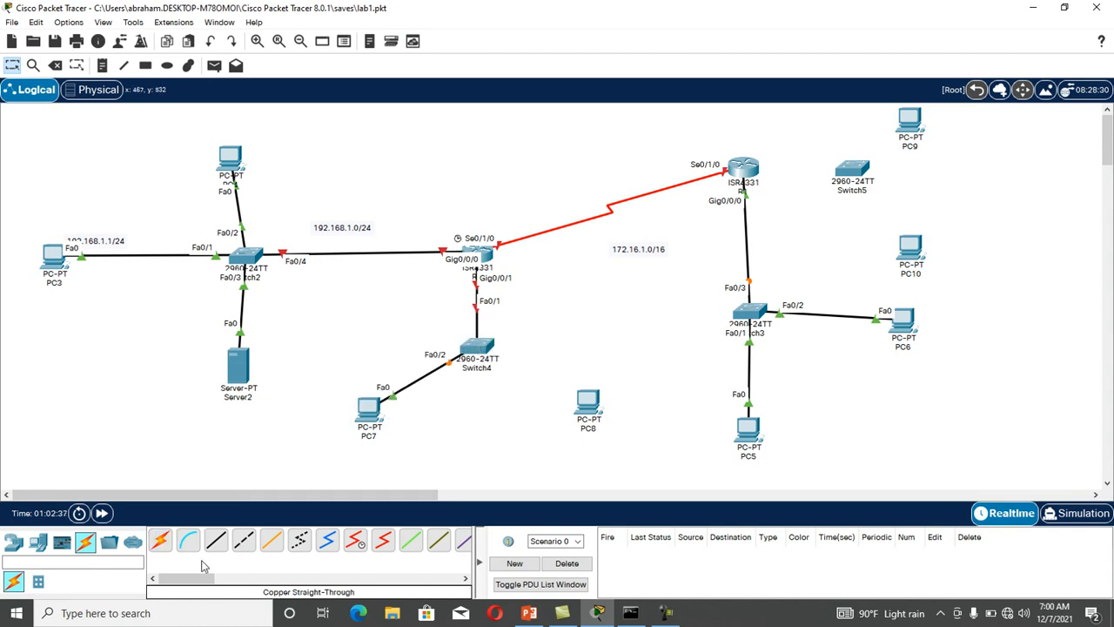
click(160, 541)
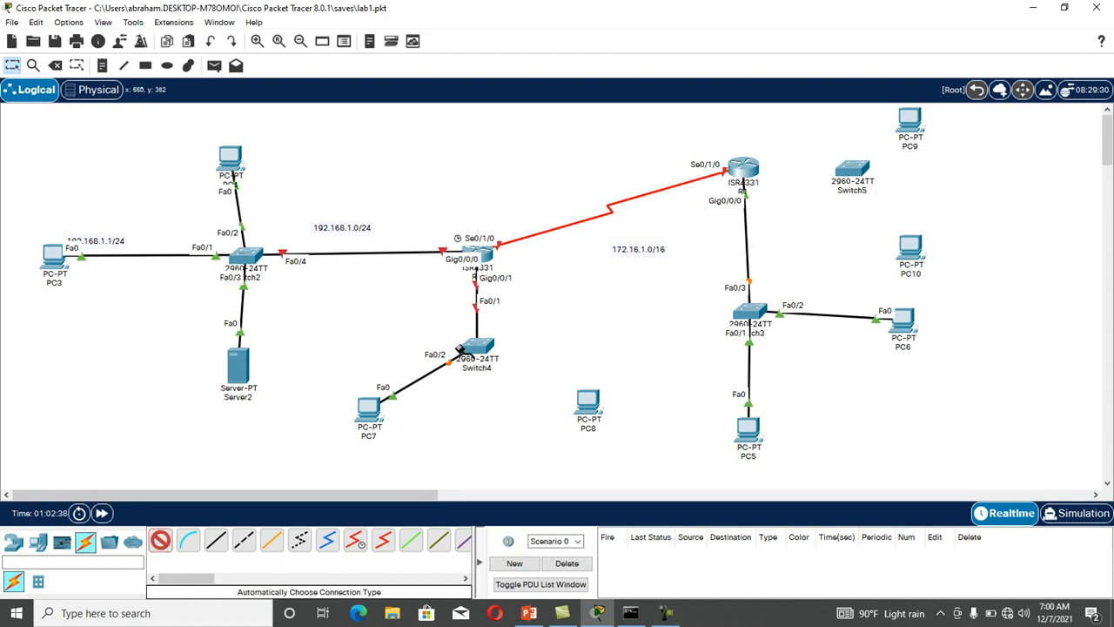
click(478, 346)
click(585, 400)
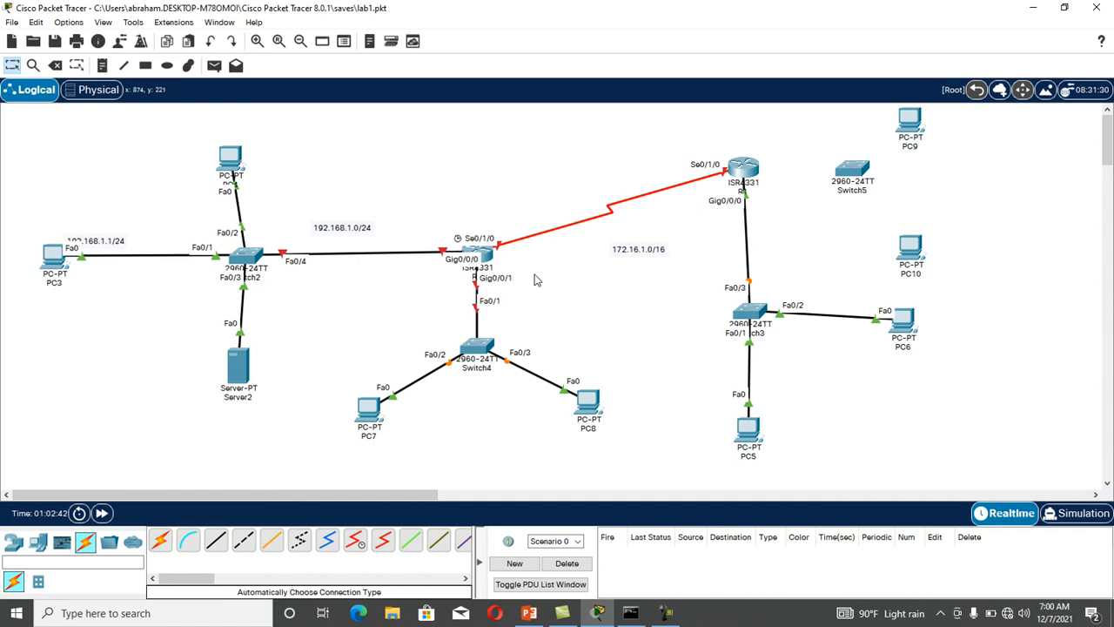
- Connect router R1 to Switch5 with an automatically chosen cable
click(160, 540)
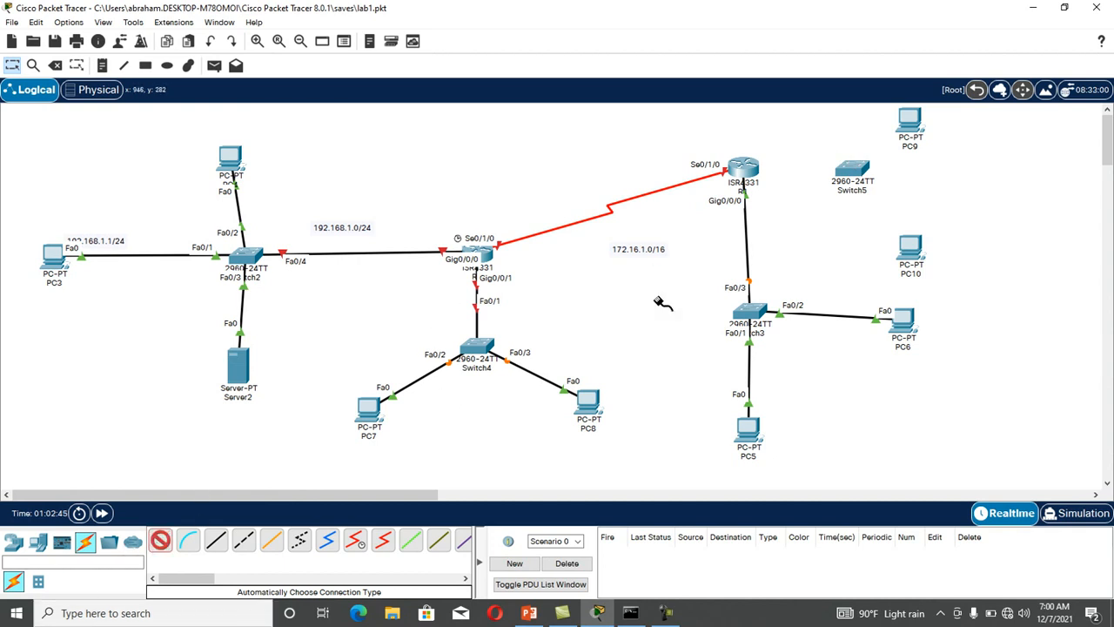
click(746, 168)
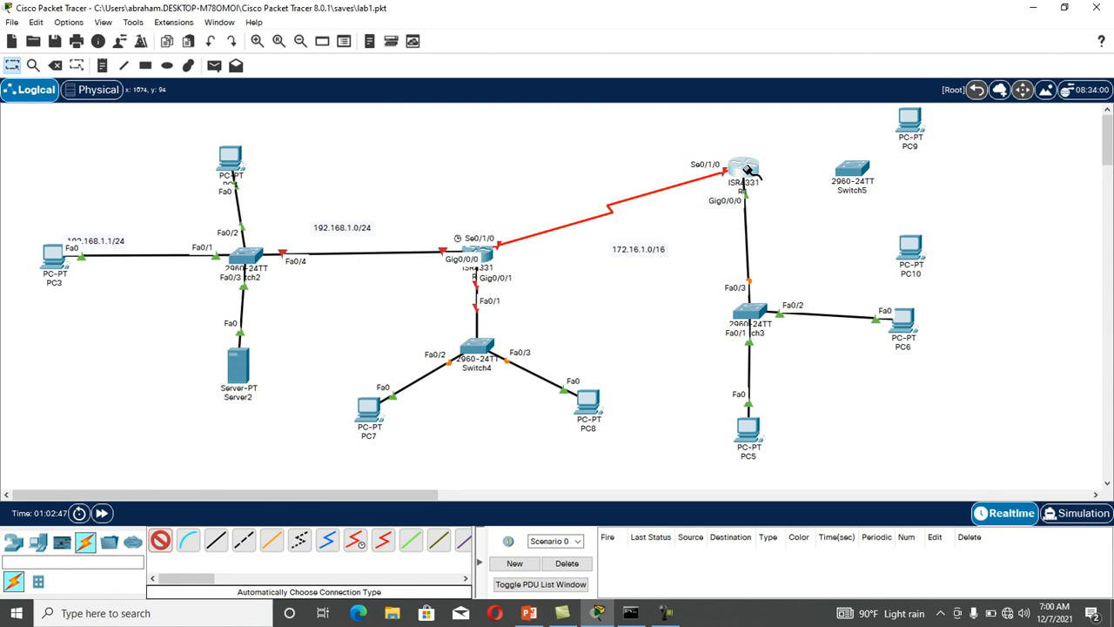
click(851, 168)
- Connect Switch5 to PC9 and PC10 with automatically chosen cables
click(160, 540)
click(854, 170)
click(909, 128)
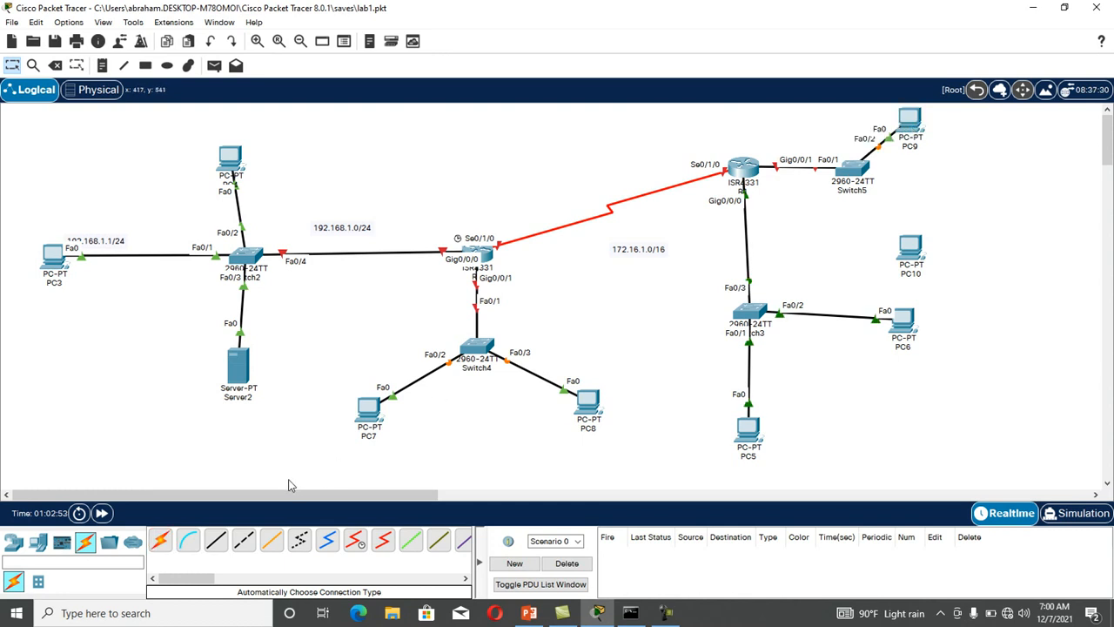
click(155, 542)
click(859, 170)
click(912, 250)
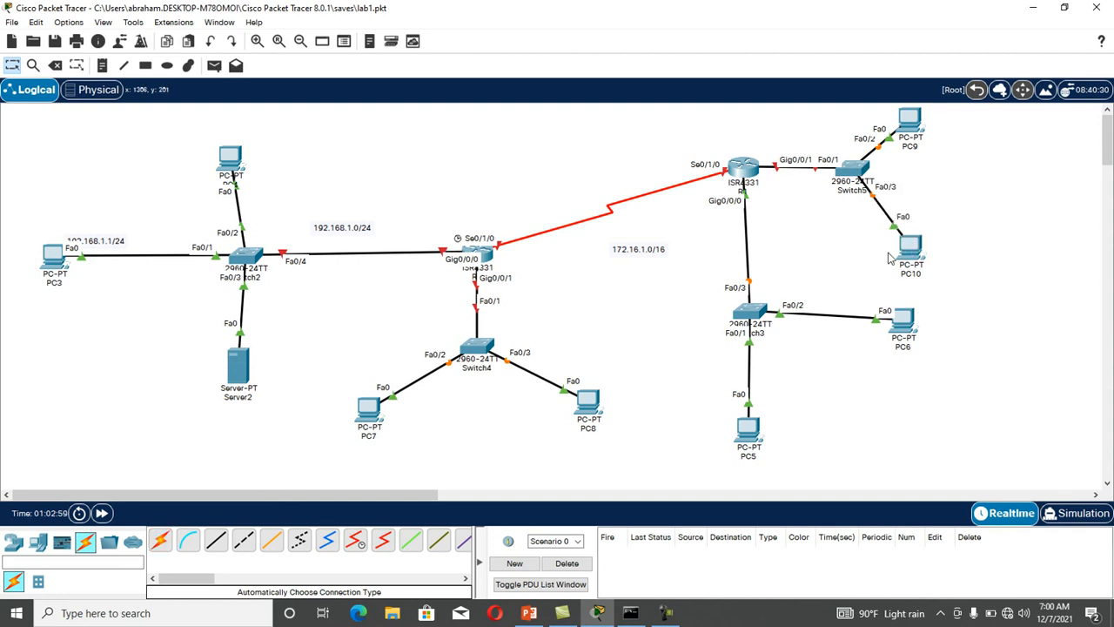
- Move the 172.16.1.0/16 label beside the R1–Switch3 link and nudge the 192.168.1.0/24 label closer to the Switch2–R2 link
drag(648, 252, 790, 239)
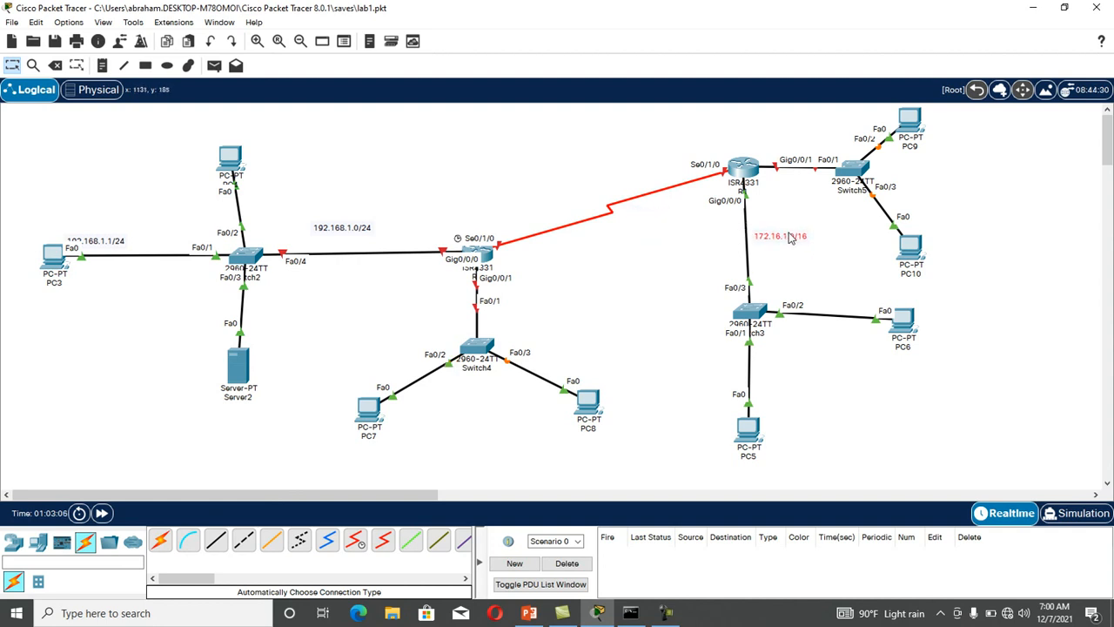
drag(348, 233, 343, 238)
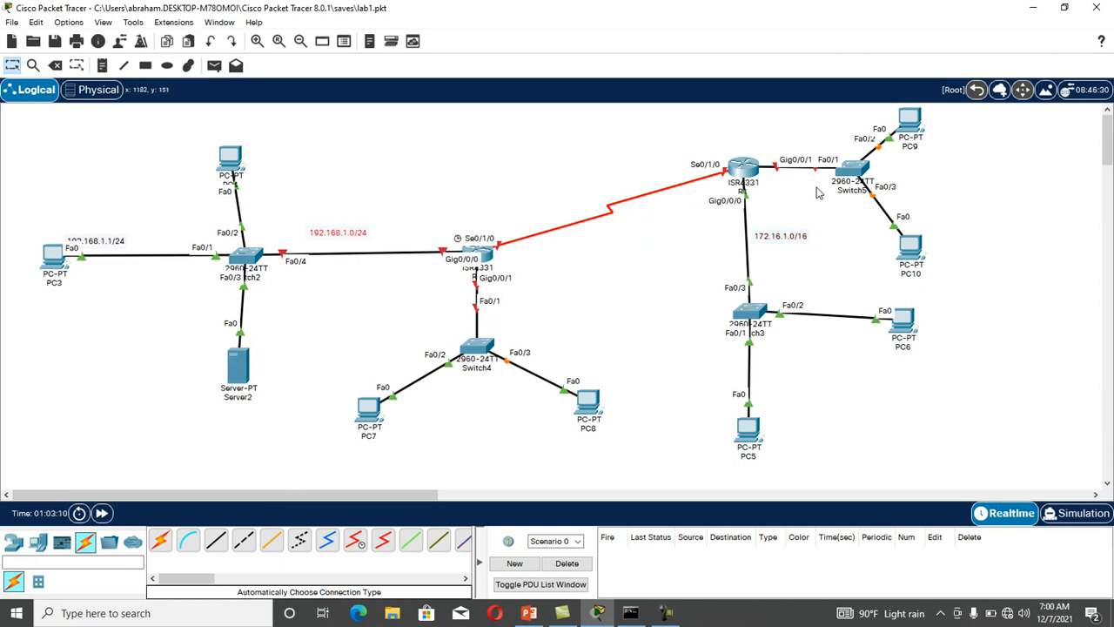
- Add network notes 10.0.0.0/8 at the R2–Switch4 link, 20.0.0.0/8 at the R2–R1 link and 30.0.0.0/8 at the R1–Switch5 link
key(n)
click(488, 315)
text(1)
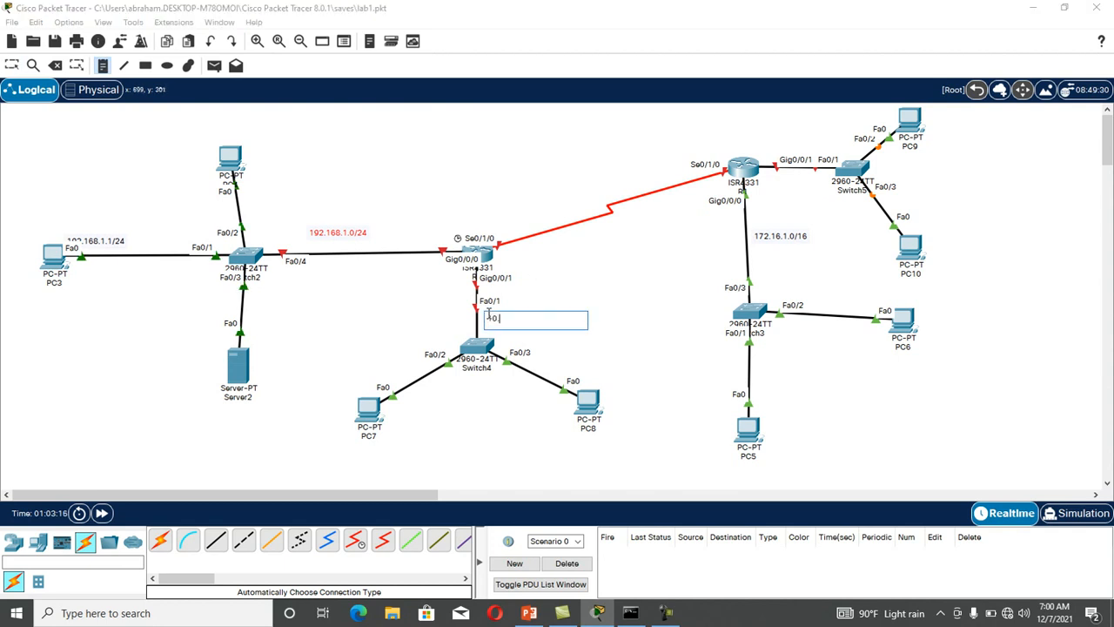
text(0.0.0.0/8)
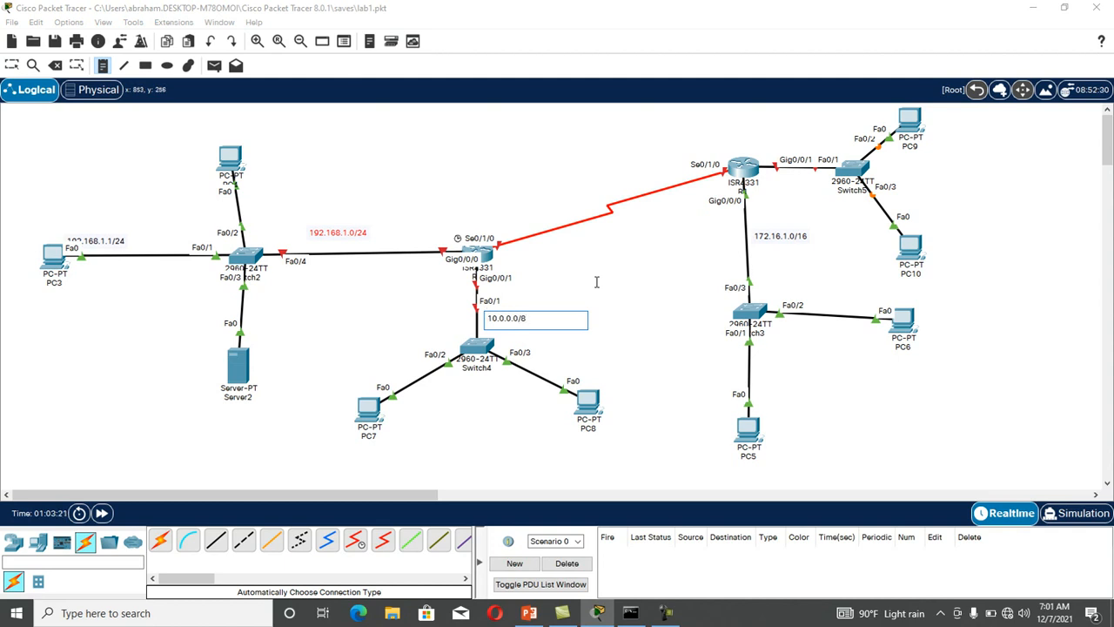
click(537, 217)
text(20.0.0.0/8)
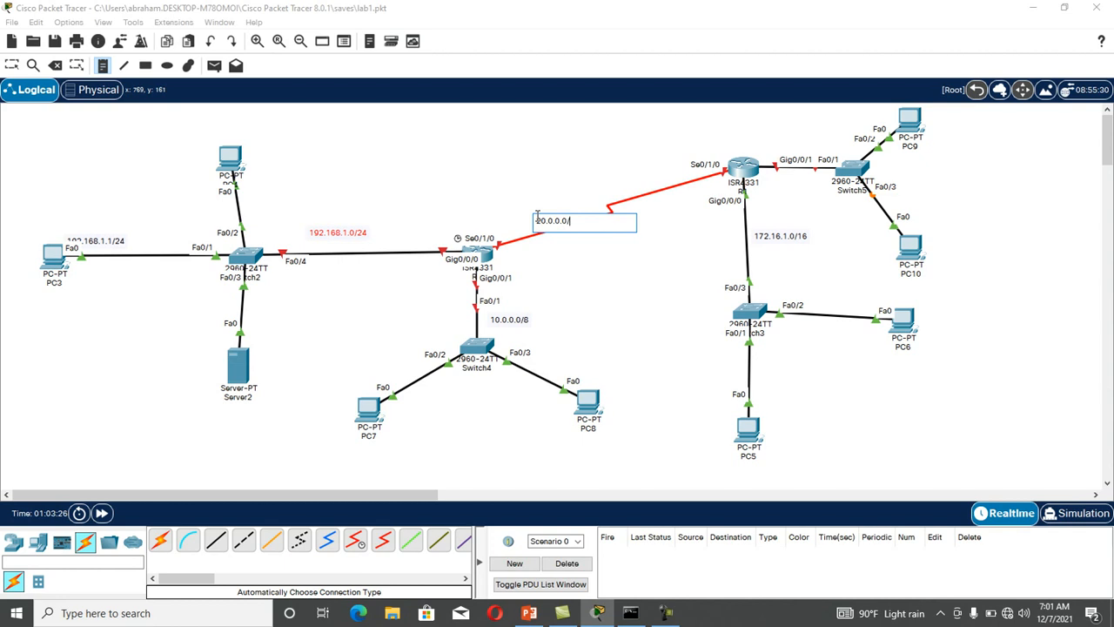
click(780, 182)
text(30.0.0.0/8)
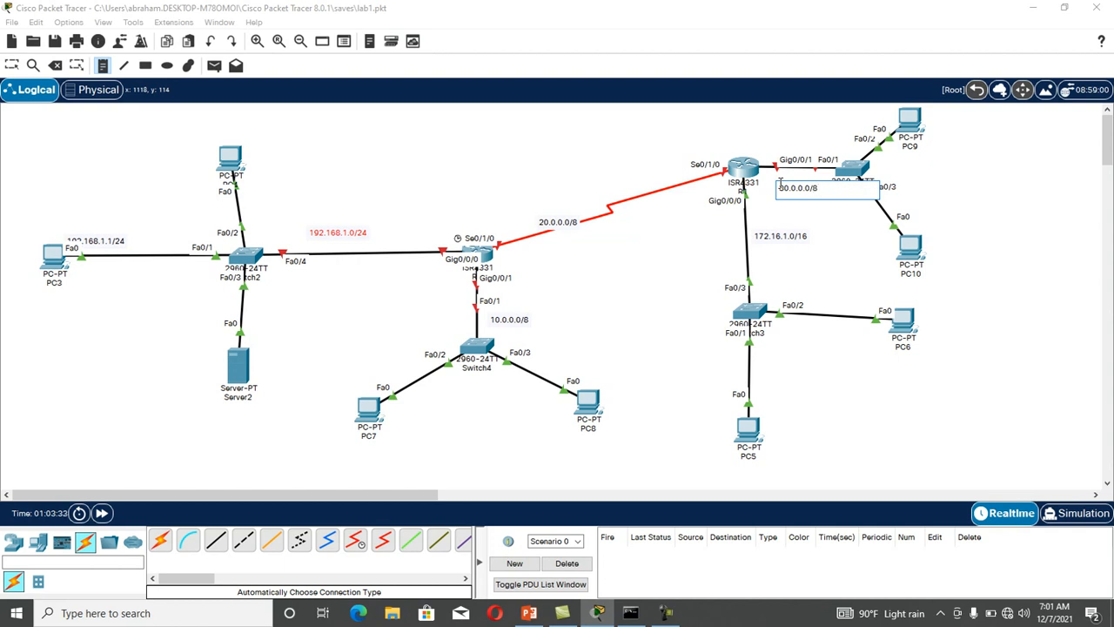
key(Escape)
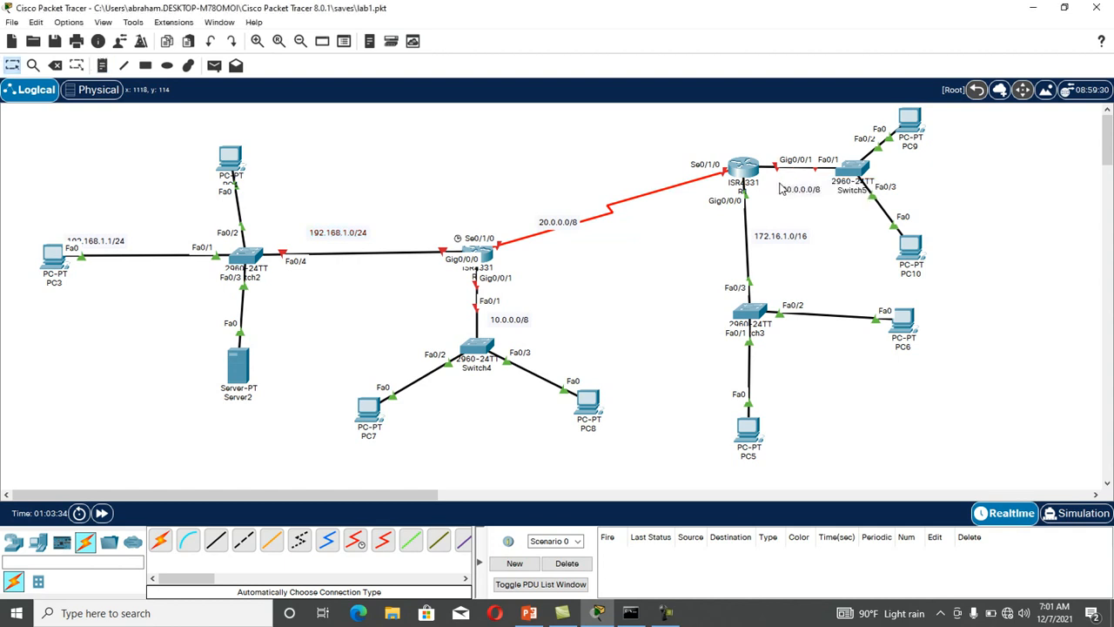
- Reposition the 30.0.0.0/8 note just under the R1–Switch5 link and the 20.0.0.0/8 note above the R2–R1 link
drag(796, 188, 797, 186)
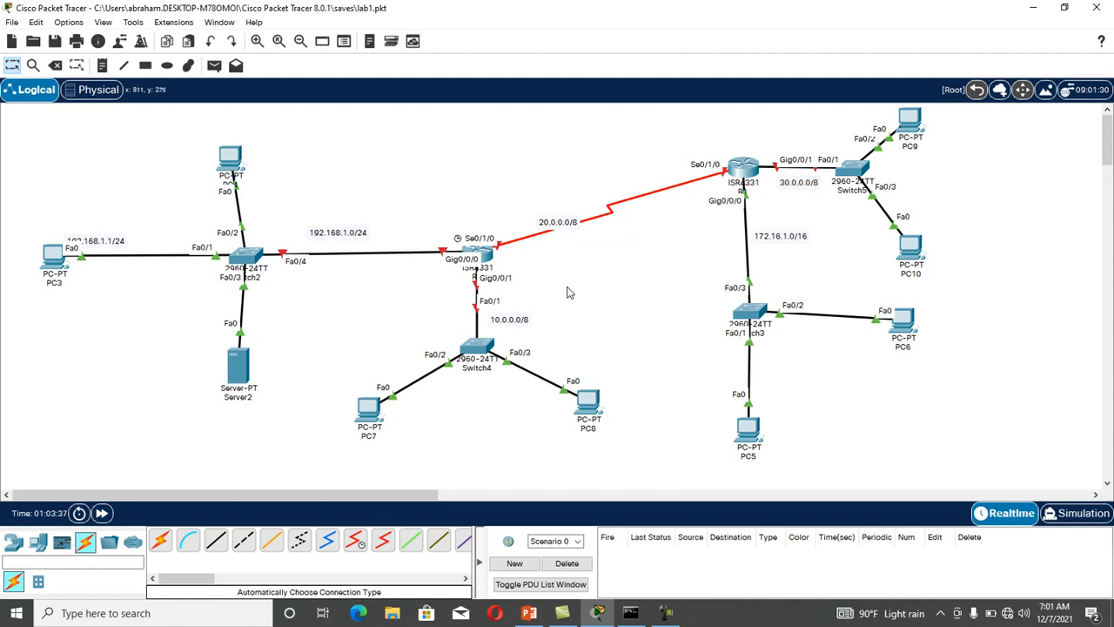
drag(560, 227, 555, 205)
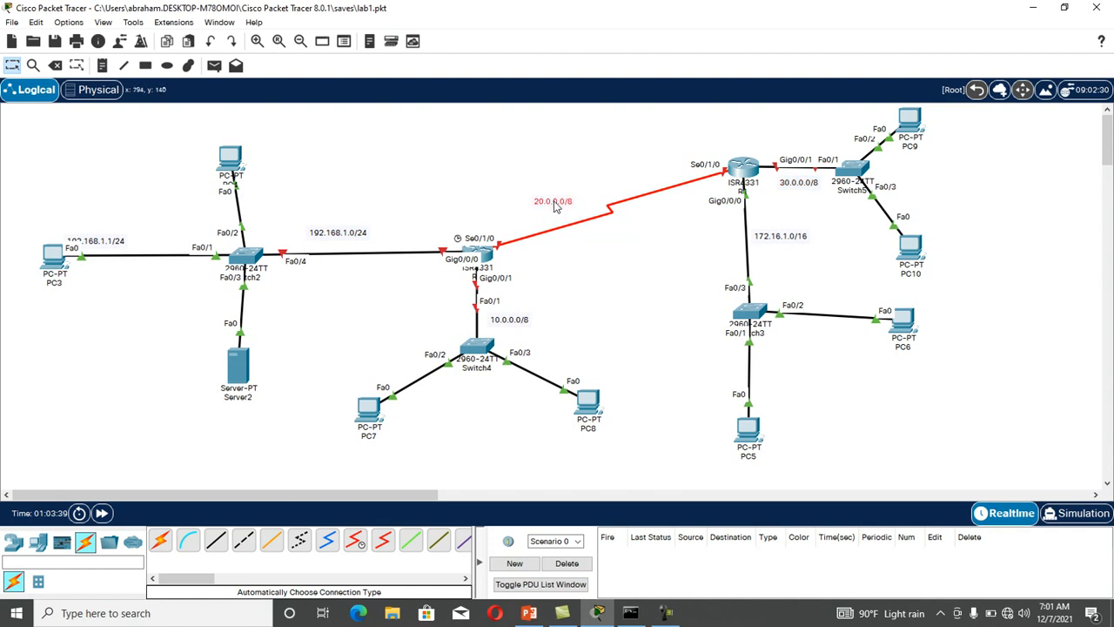
click(353, 260)
- On R2's command line, decline the initial configuration dialog and enter global configuration mode with en and conf t
click(483, 262)
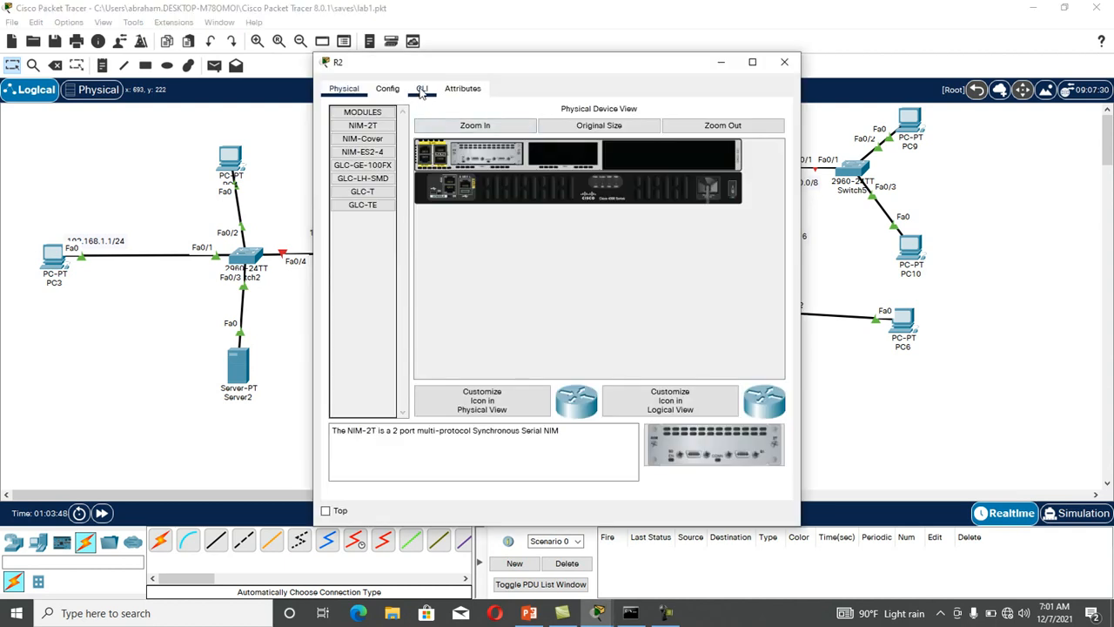
click(422, 91)
drag(477, 68, 663, 129)
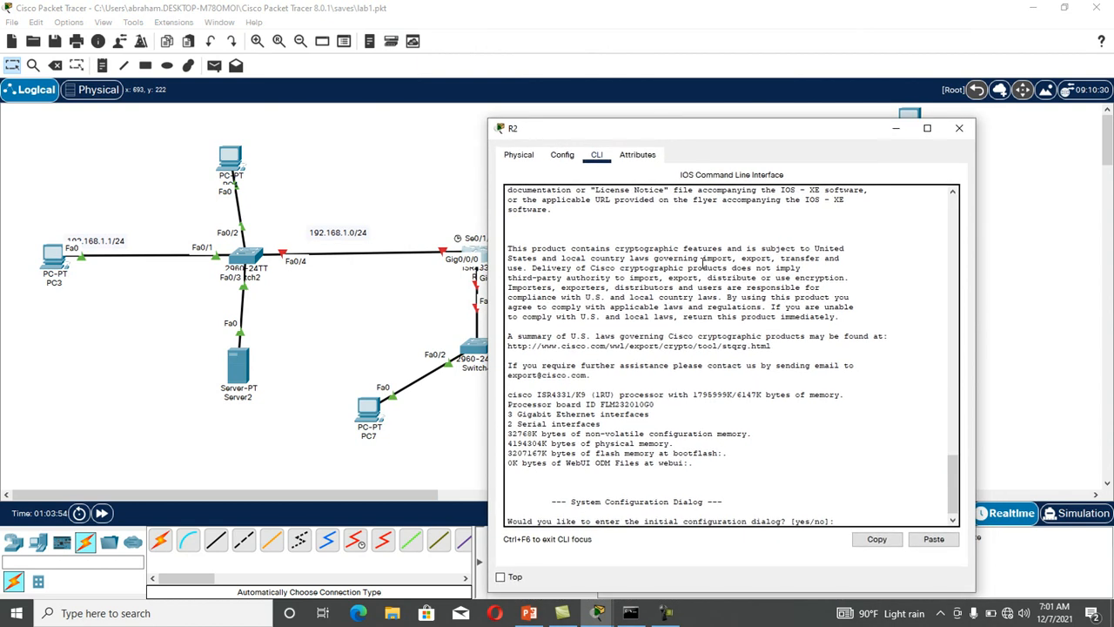
text(ni)
key(Return)
key(Return)
text(en)
key(Return)
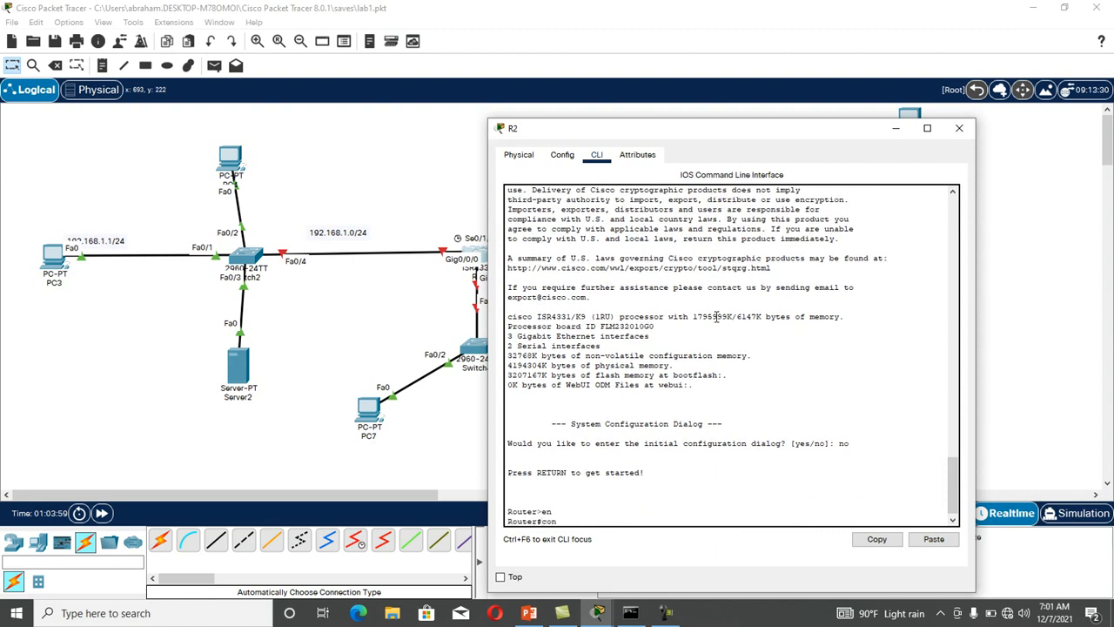
text(conf t)
key(Return)
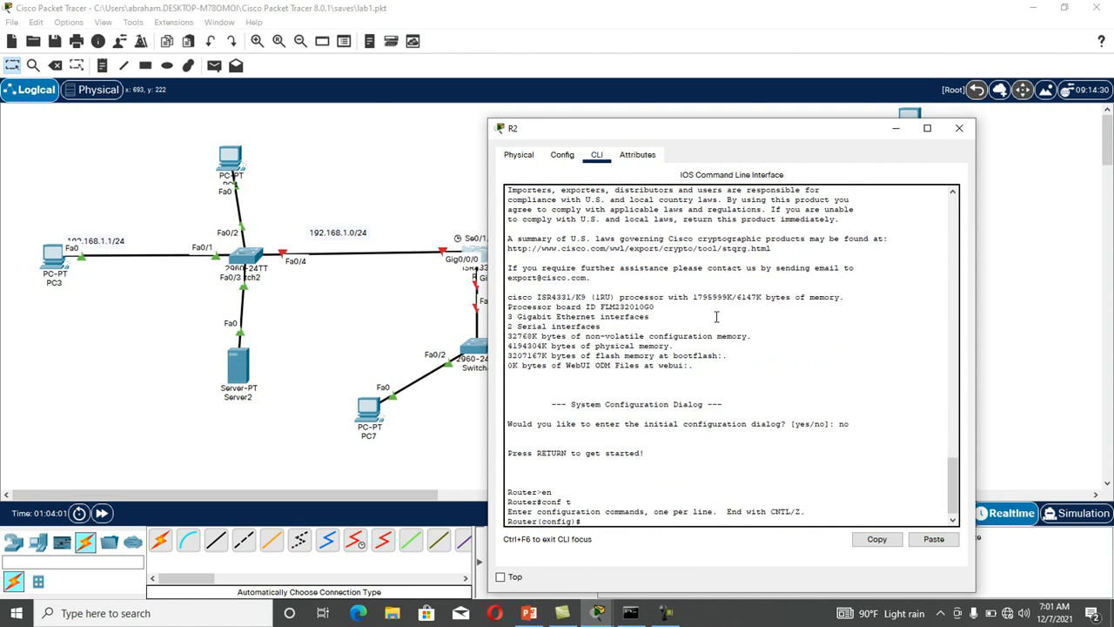
- Enter interface g0/0/0 on R2 and enable it with no sh
text(int g0/0/0)
key(Return)
text(no sh)
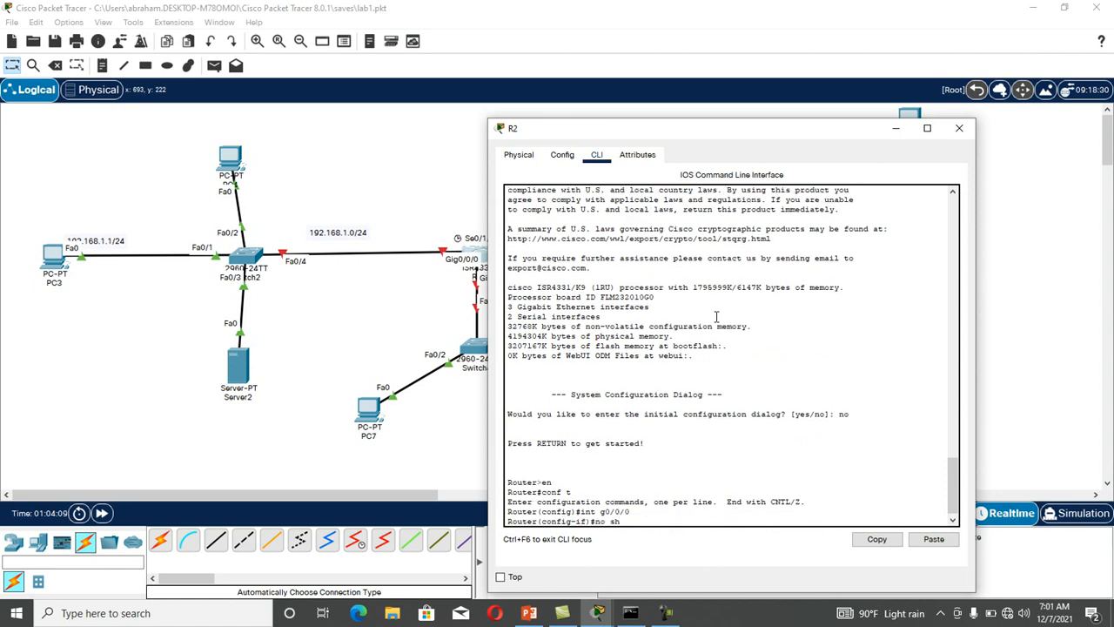
key(Return)
key(Return)
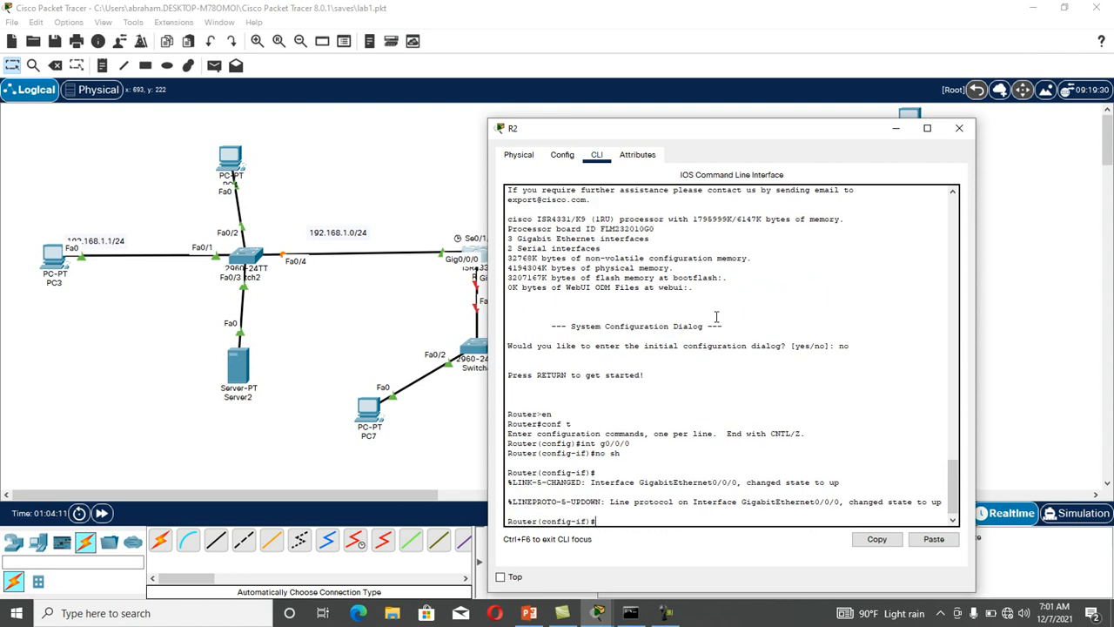
- Assign 192.168.1.2 255.255.255.0 to R2's g0/0/0, issue no sh and exit interface configuration
text(ip add 192.168.1.2 255.255.255.)
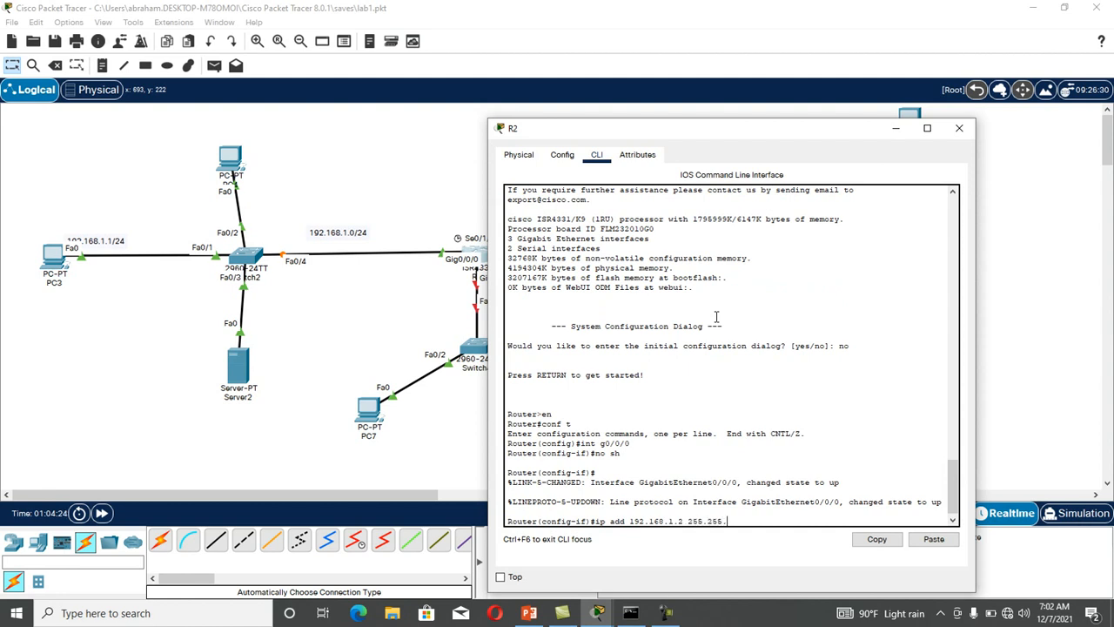
text(0)
key(Return)
text(no sh)
key(Return)
text(ex)
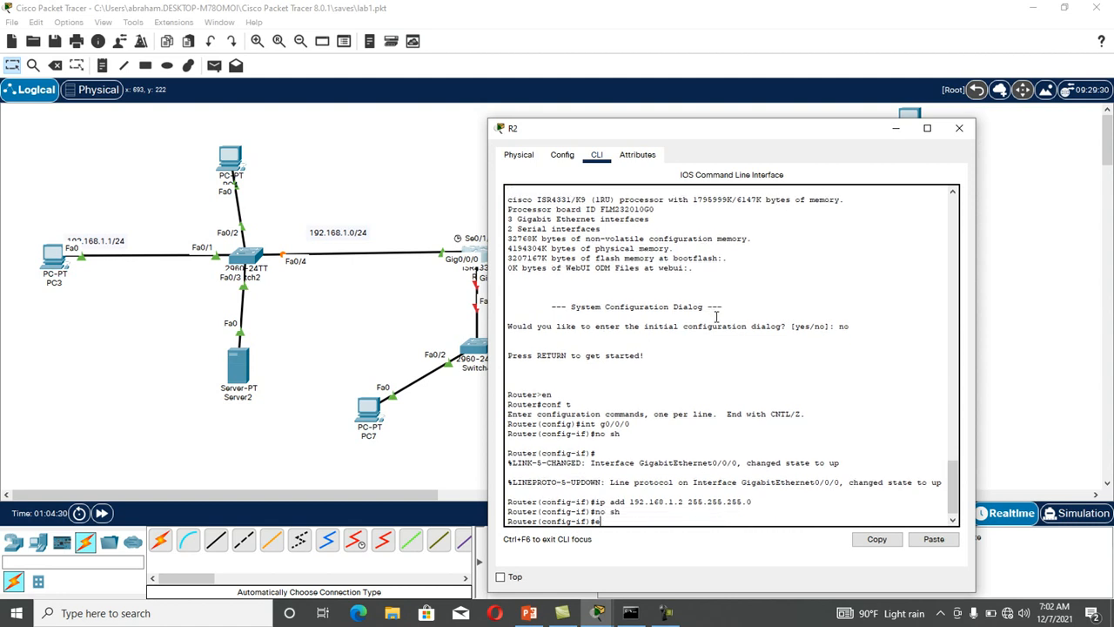
key(Return)
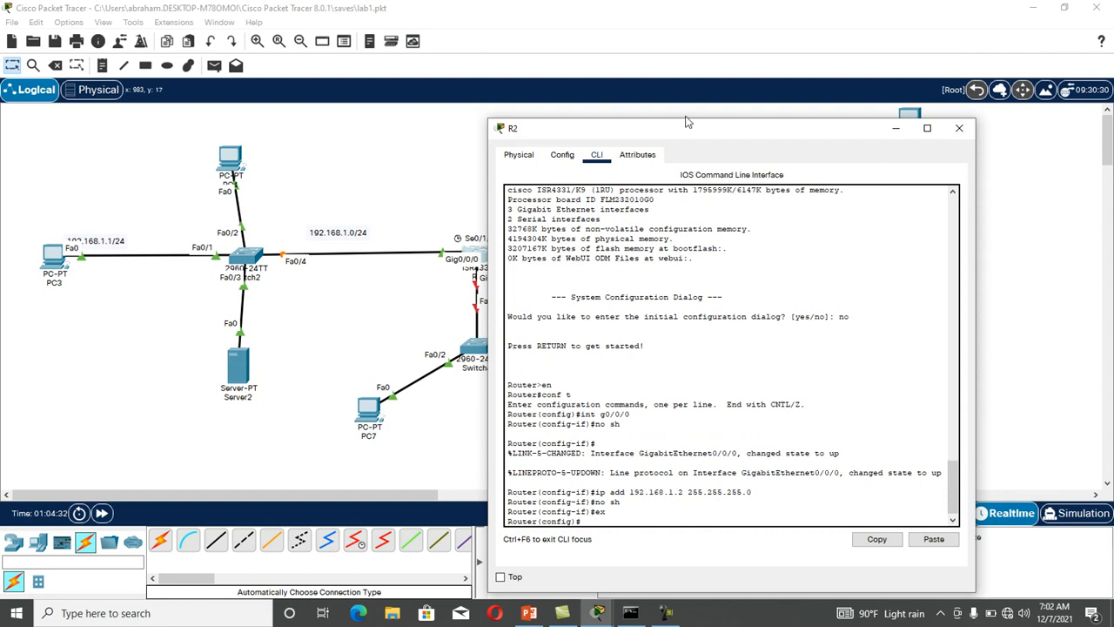
- Enter interface g0/0/1 on R2 and enable it with no sh
drag(691, 128, 798, 104)
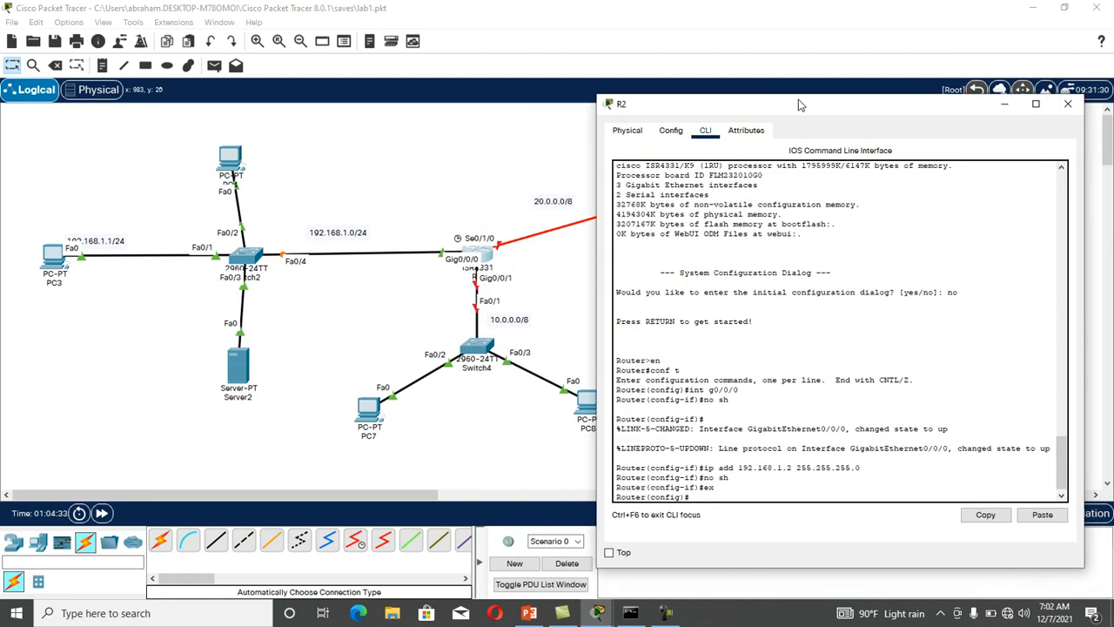
text(int g0/0/1)
key(Return)
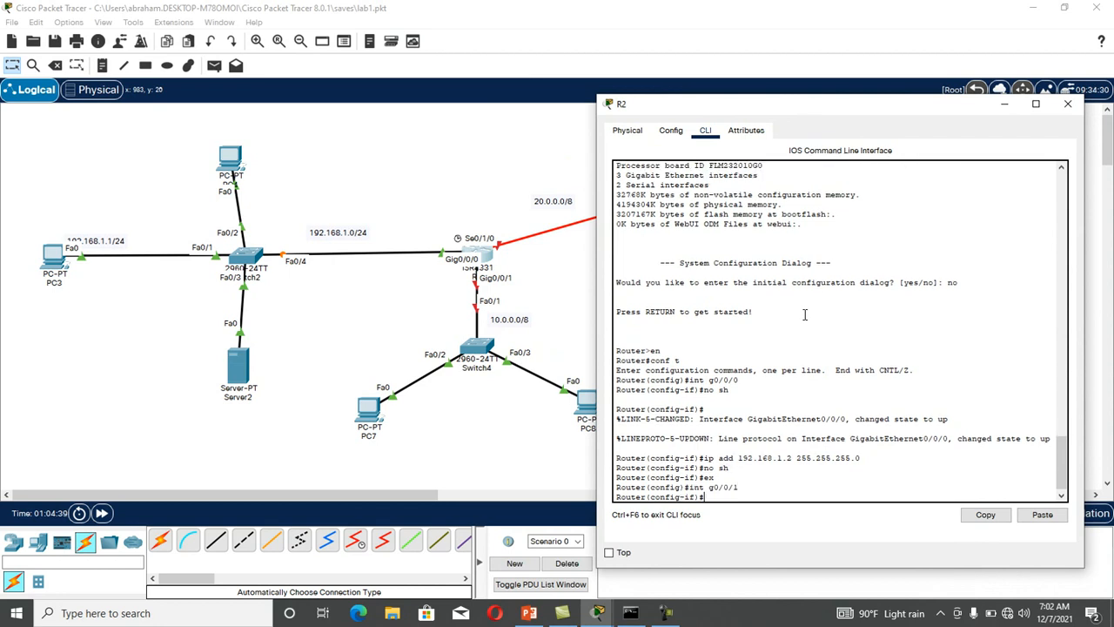
text(no sh)
key(Return)
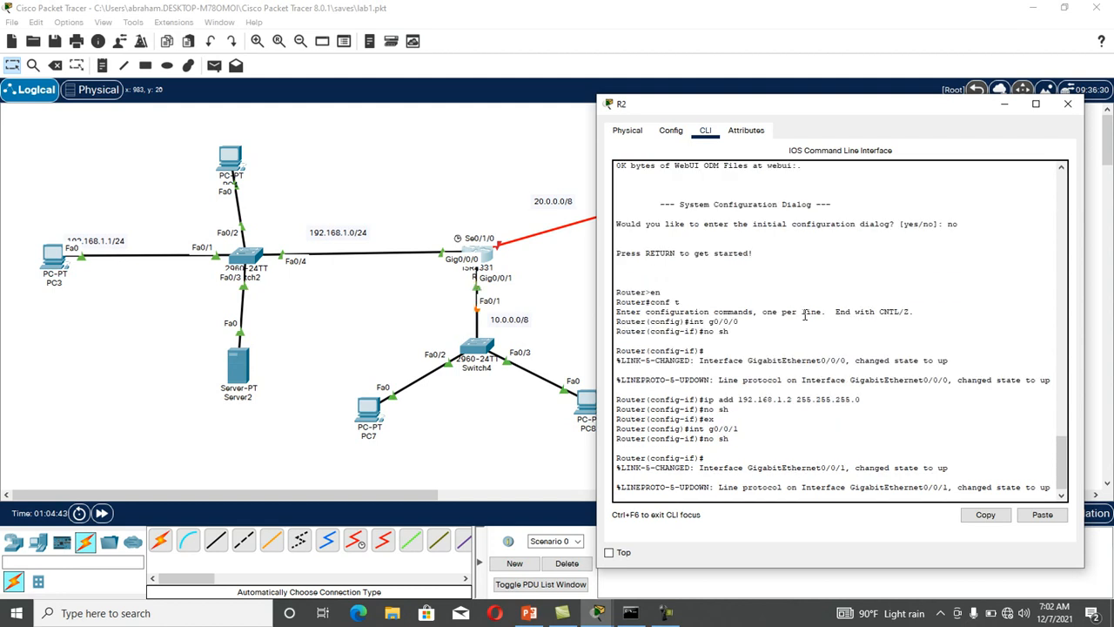
key(Return)
- Assign 10.0.0.1 255.0.0.0 to R2's g0/0/1, issue no sh and exit interface configuration
text(ip add 10.0.0.1)
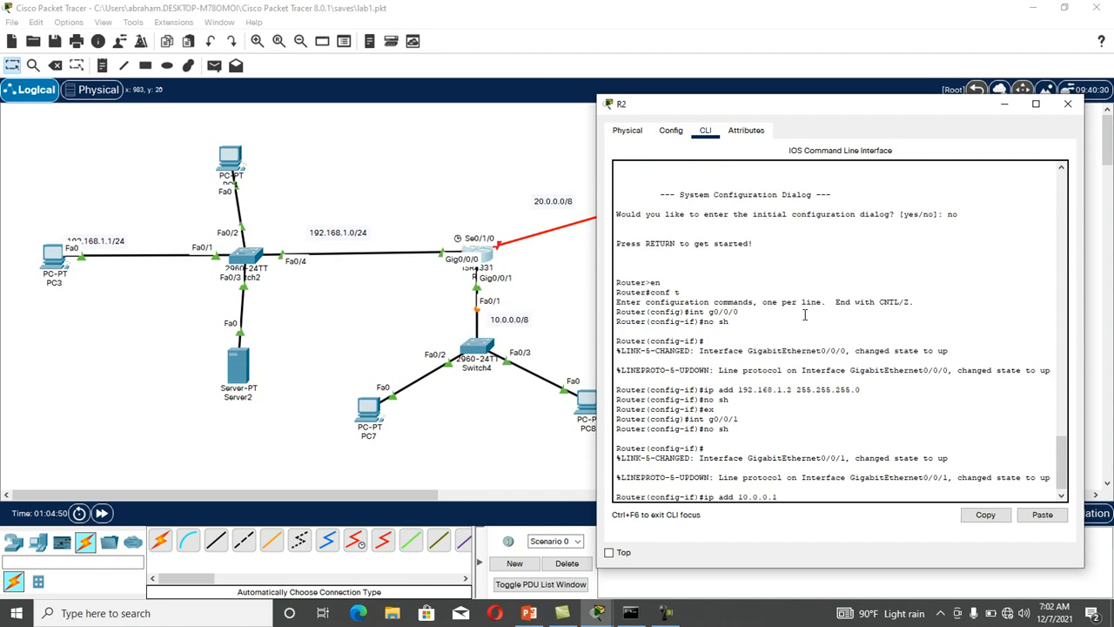
text( 255.0.0.0)
key(Return)
text(no)
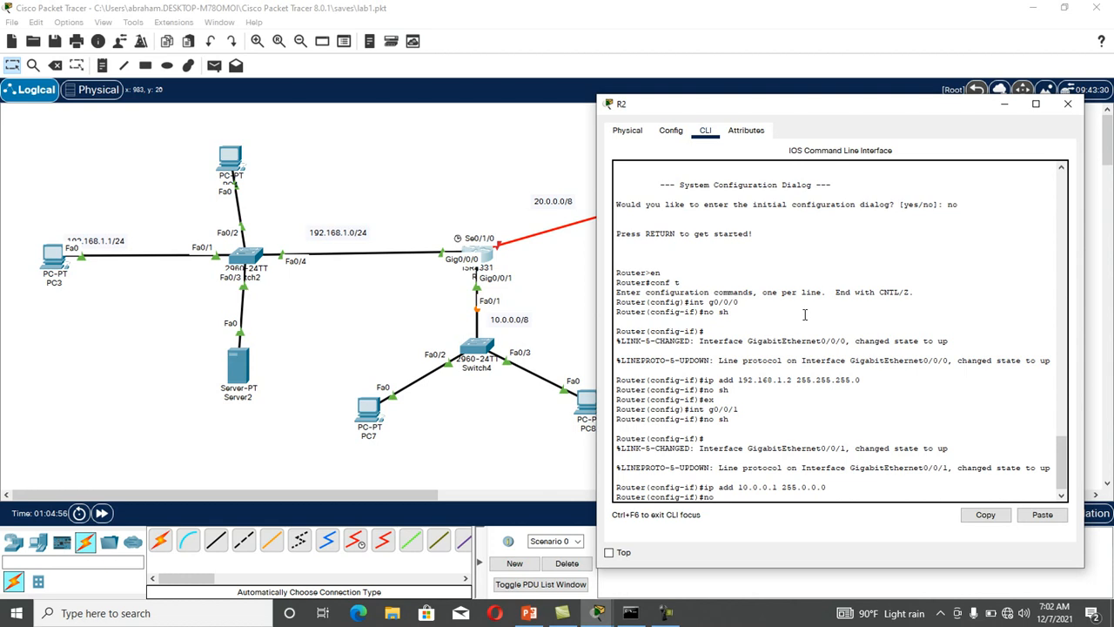
text( sh)
key(Return)
key(Return)
text(ex)
key(Return)
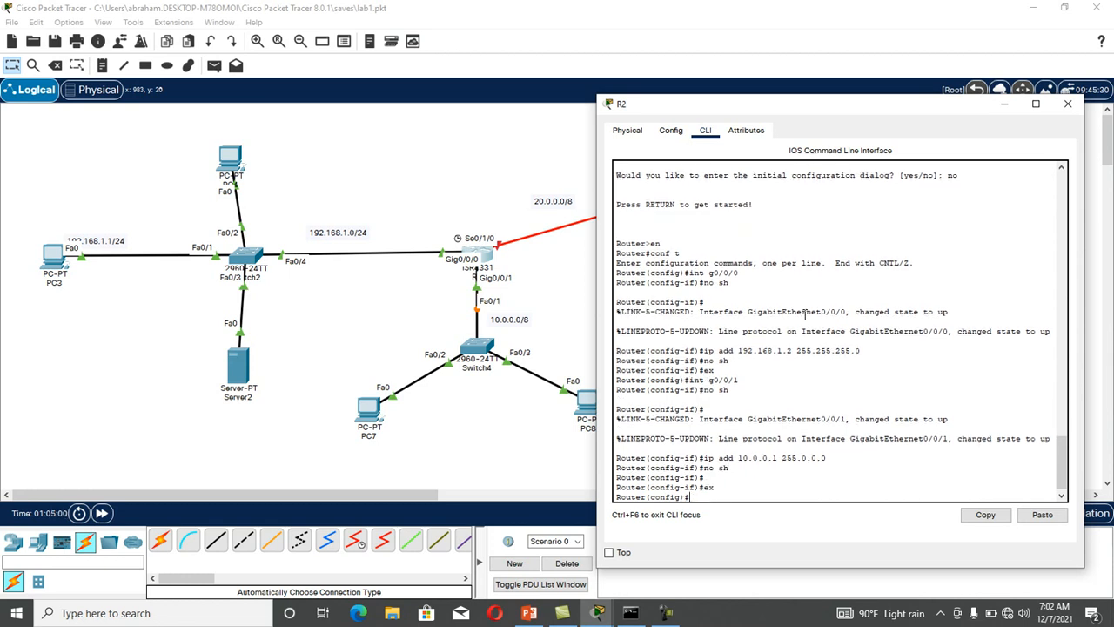
- Enter serial interface s0/1/0 on R2 and enable it with no sh
text(int s0/1/0)
key(Return)
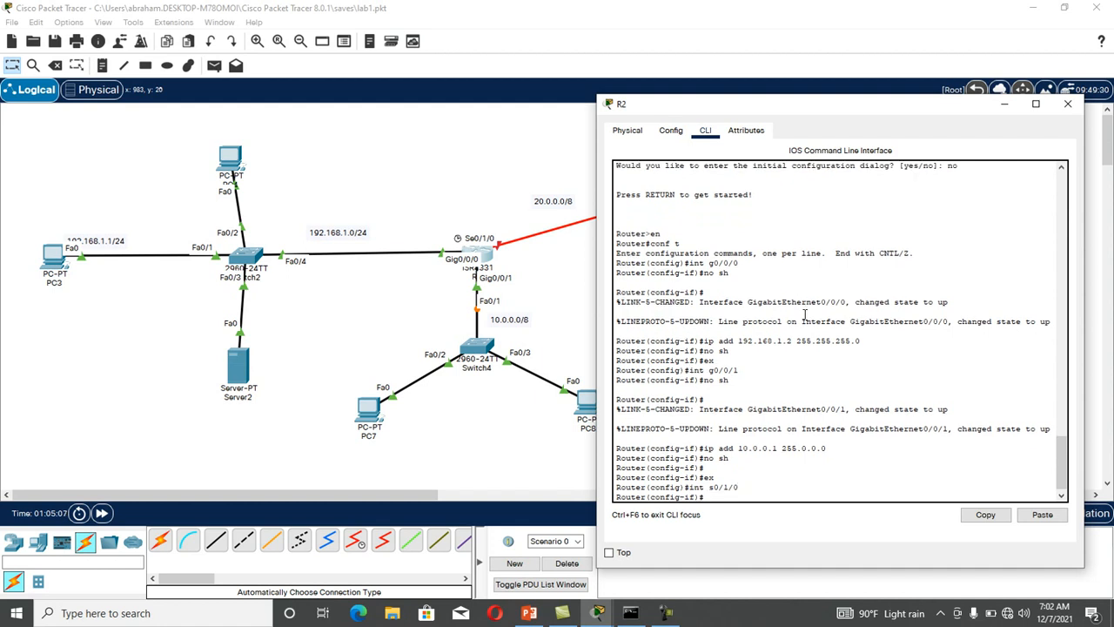
text(no sh)
key(Return)
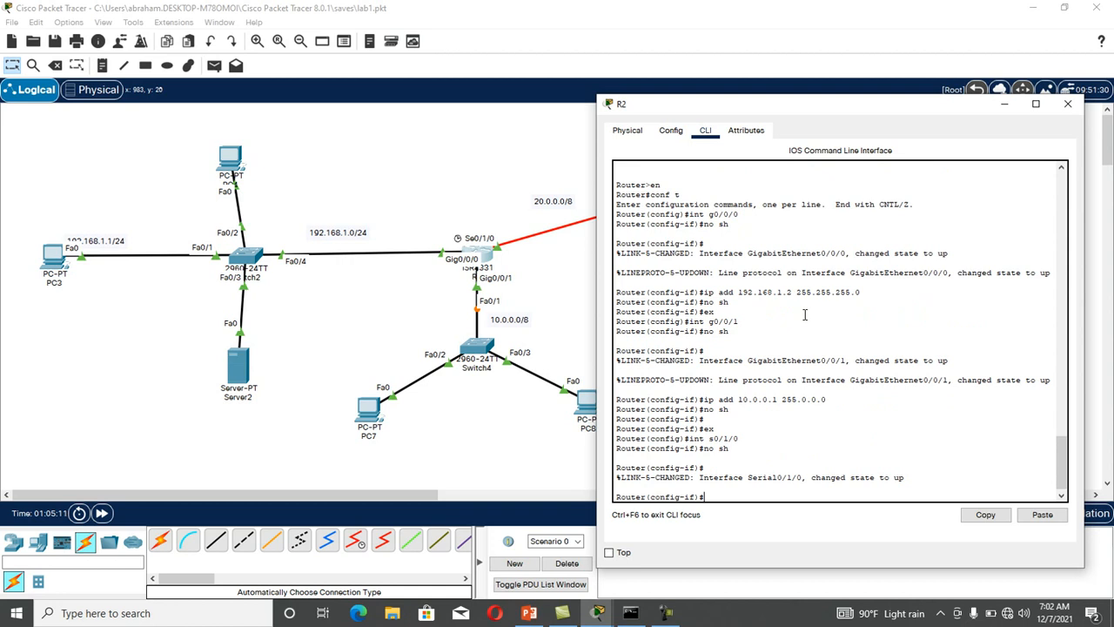
- Assign 20.0.0.1 255.0.0.0 to R2's s0/1/0 and issue no sh on it
drag(853, 116, 843, 90)
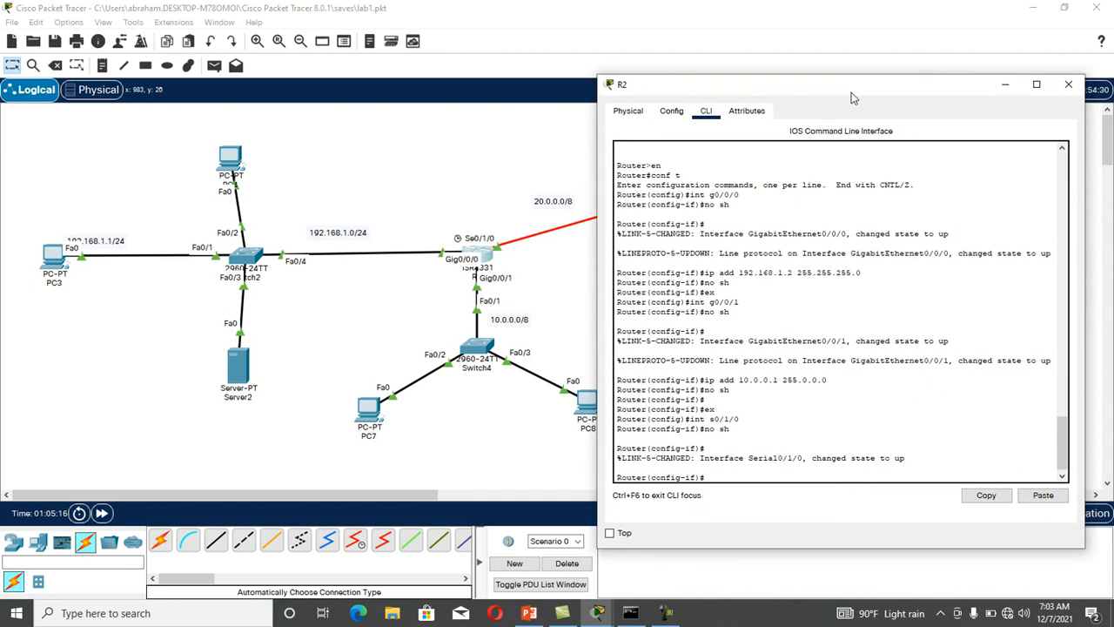
text(ip add)
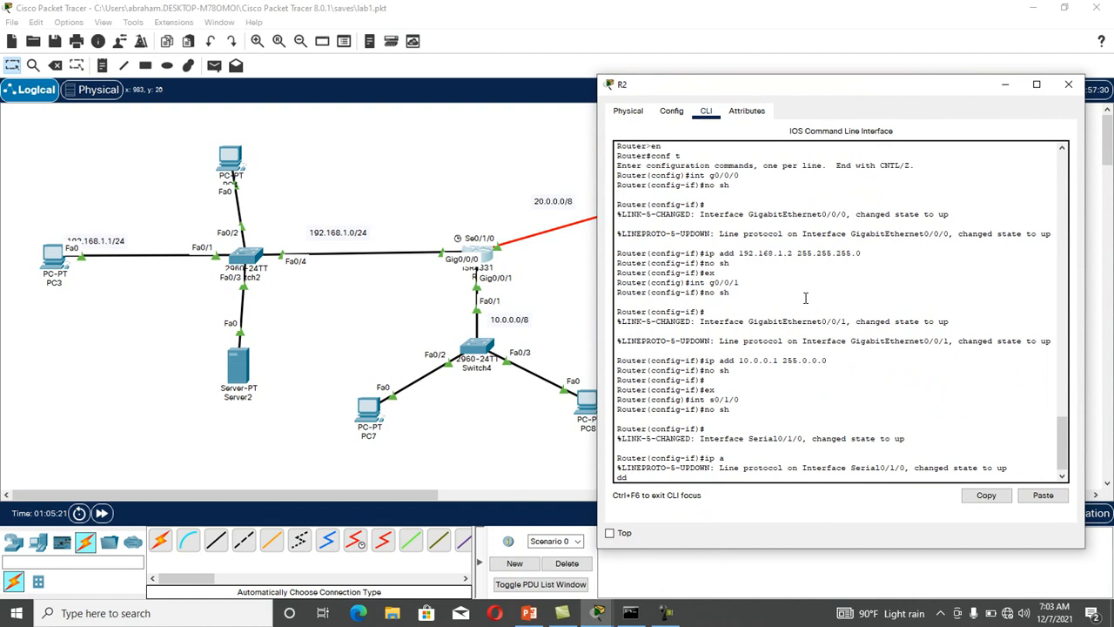
key(Return)
text(ip add)
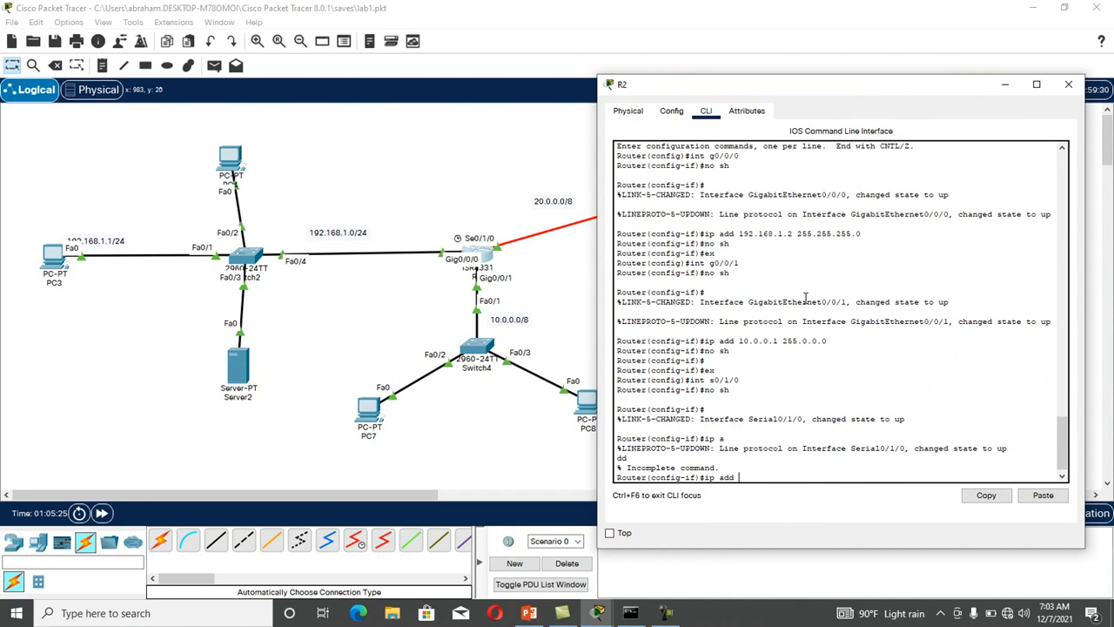
text( 20.0.0.1 255.0.0.0)
key(Return)
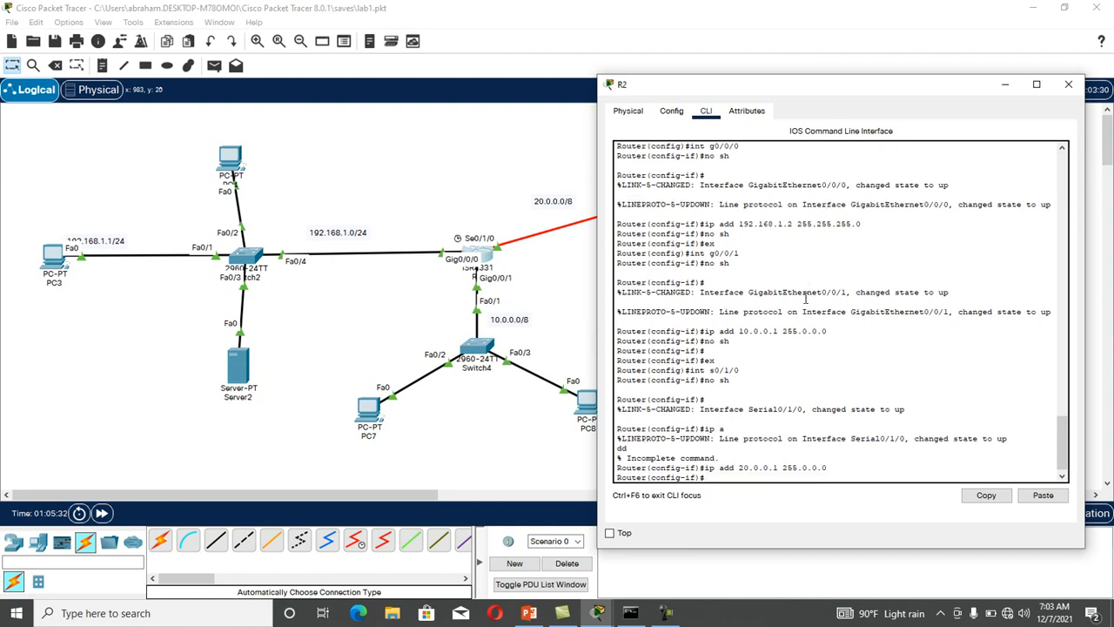
text(n sh)
key(Return)
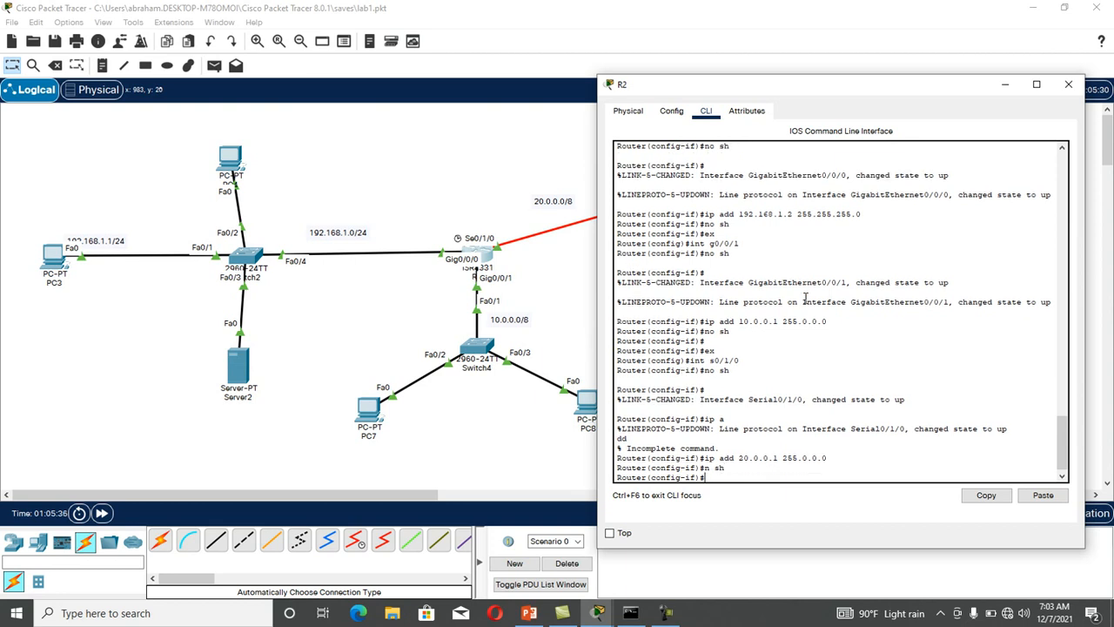
text(no sh)
key(Return)
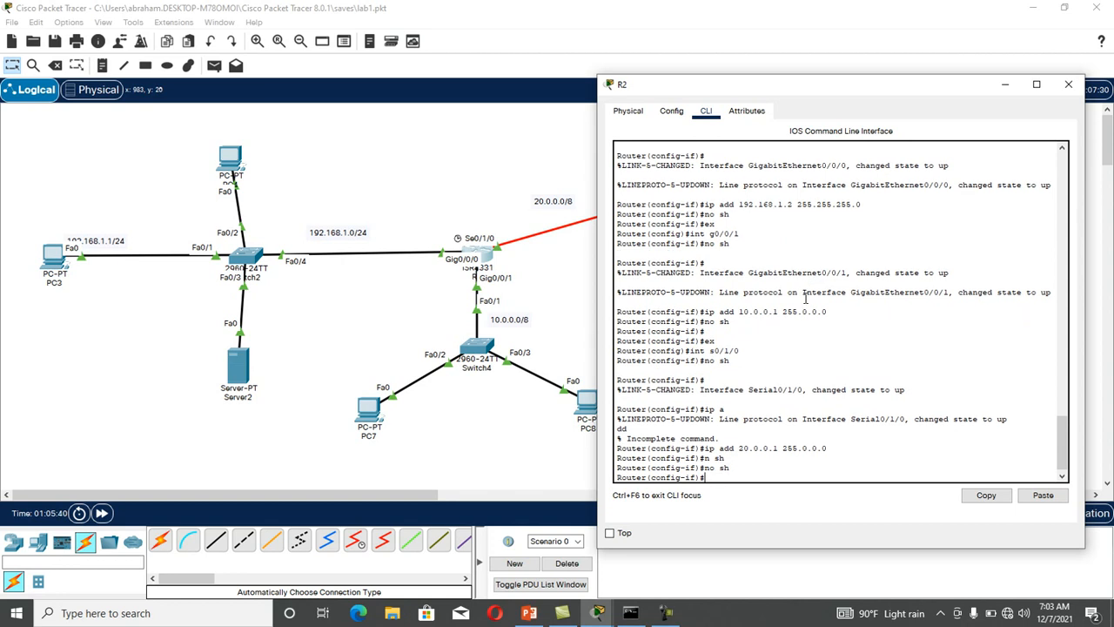
- Exit interface configuration on R2, save the configuration with do wr and close R2's window
text(ex)
key(Return)
text(do)
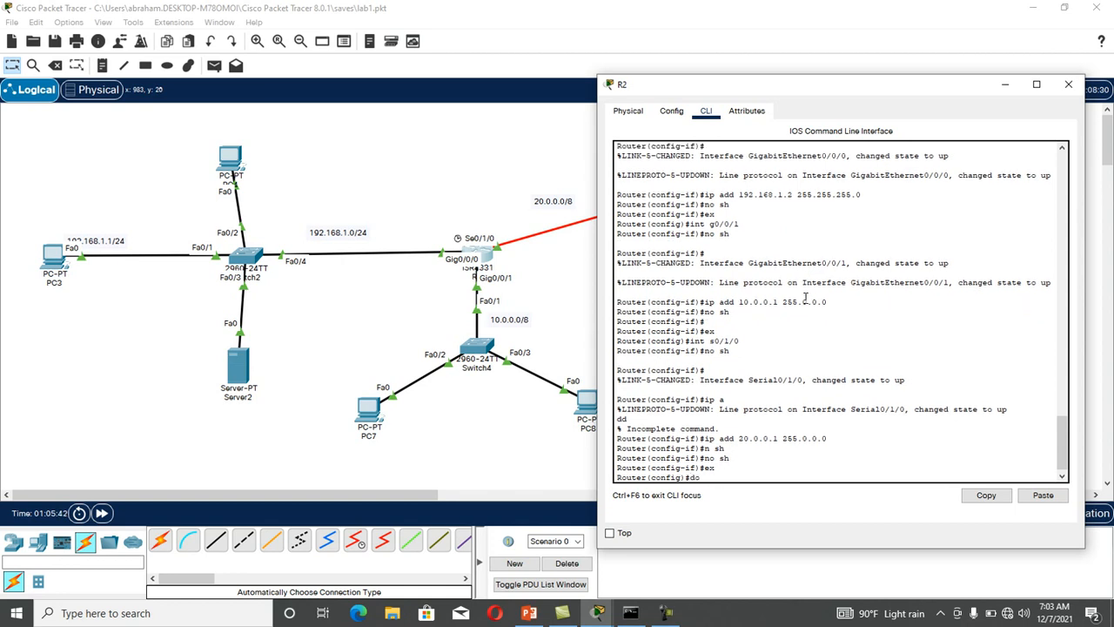
text( wr)
key(Return)
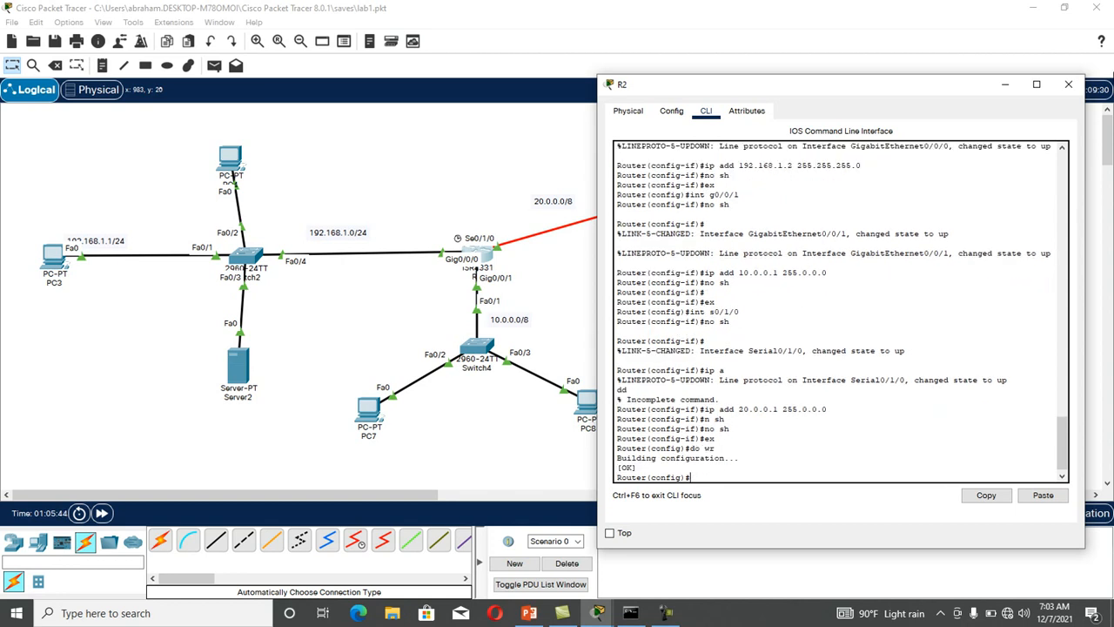
click(1068, 84)
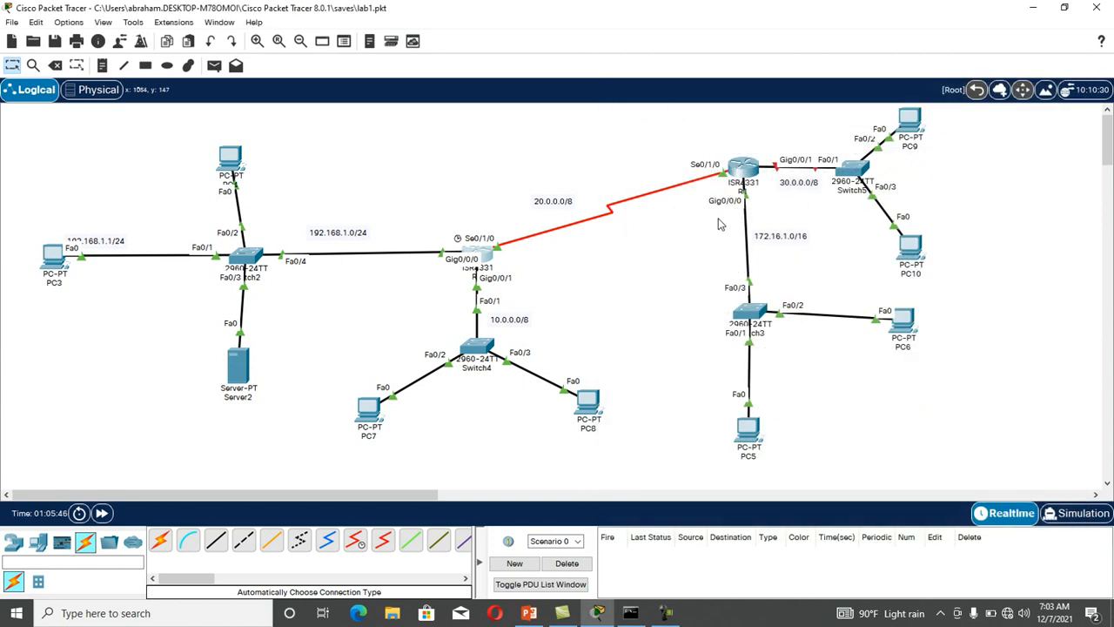
- Open R1's command line and enter global configuration mode with en and conf t
click(743, 169)
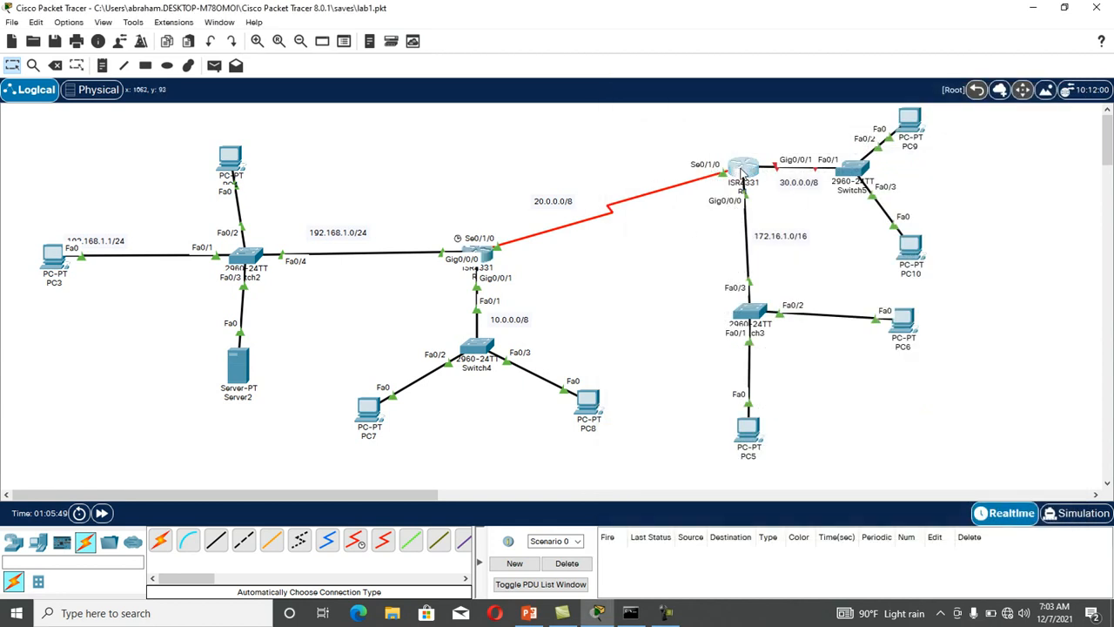
drag(637, 69, 1039, 73)
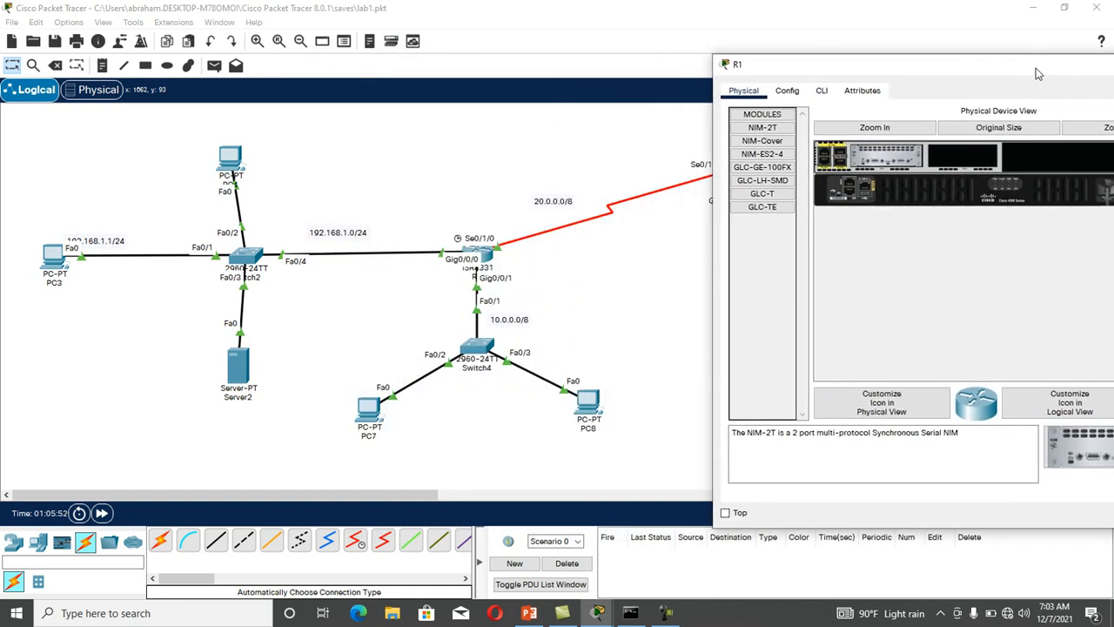
click(819, 94)
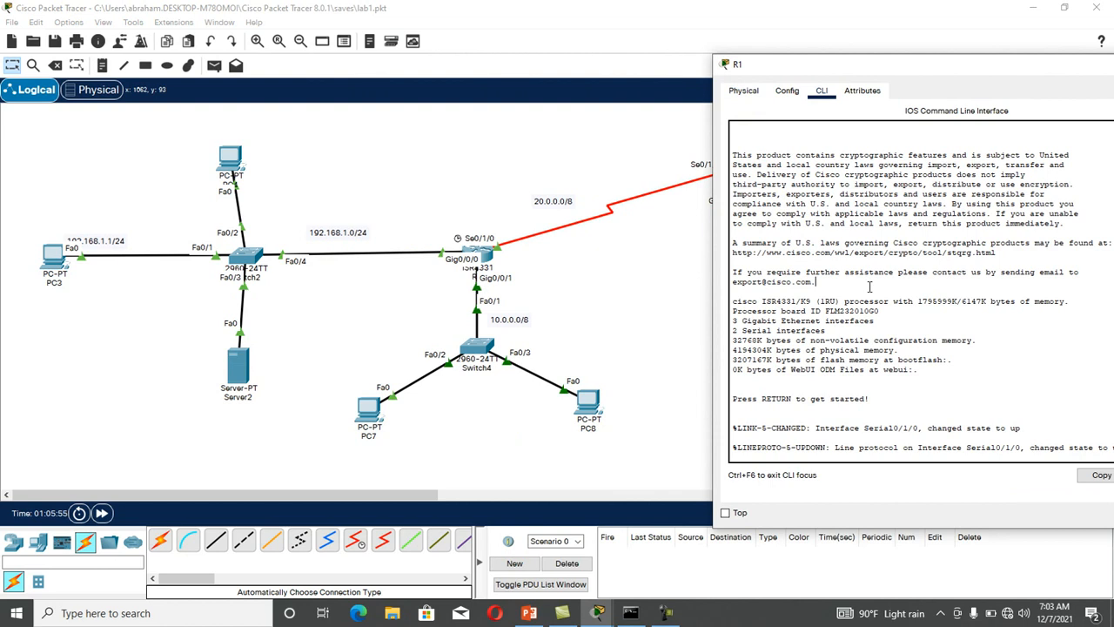
key(Return)
text(en)
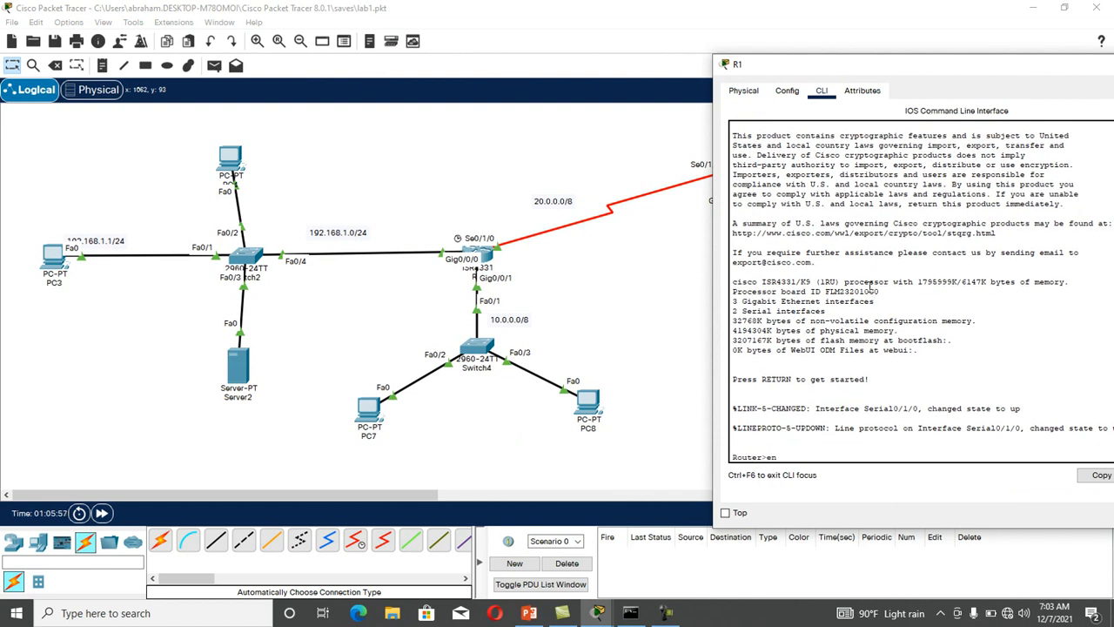
key(Return)
text(conf)
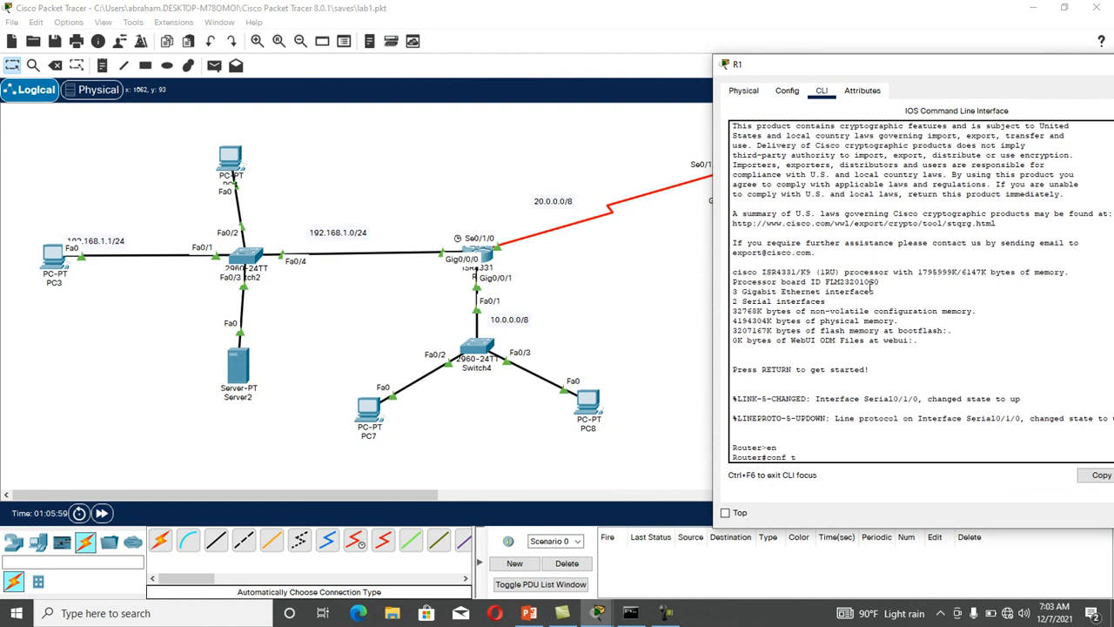
text( t)
key(Return)
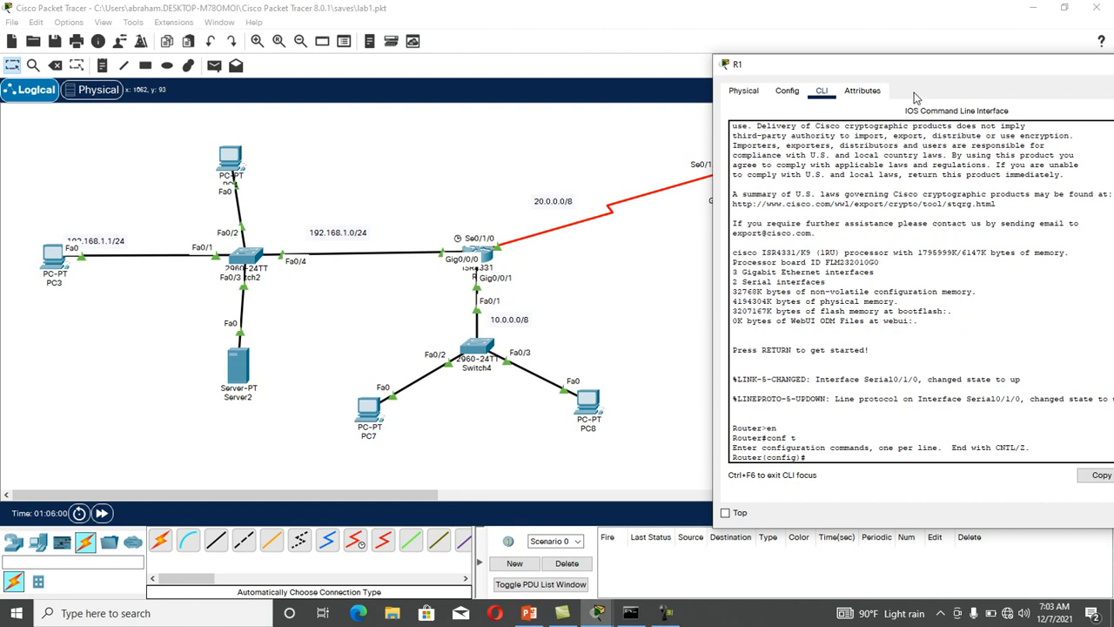
- Configure R1's s0/1/0 with IP address 20.0.0.2 255.0.0.0, issue no sh and exit interface configuration
drag(911, 71, 242, 74)
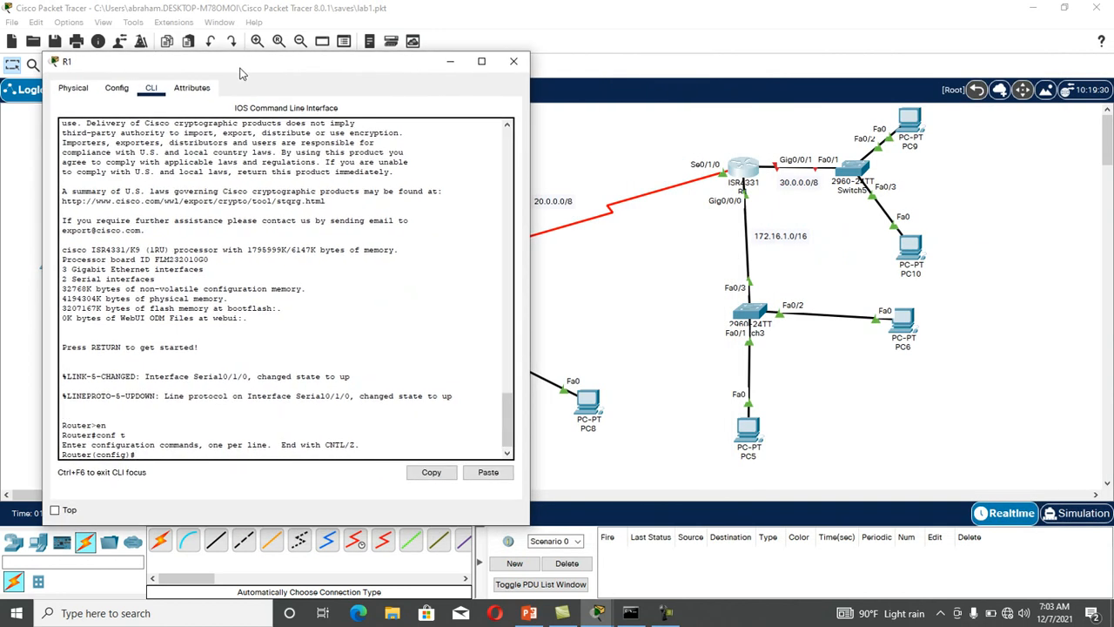
text(int s0/1/0)
key(Return)
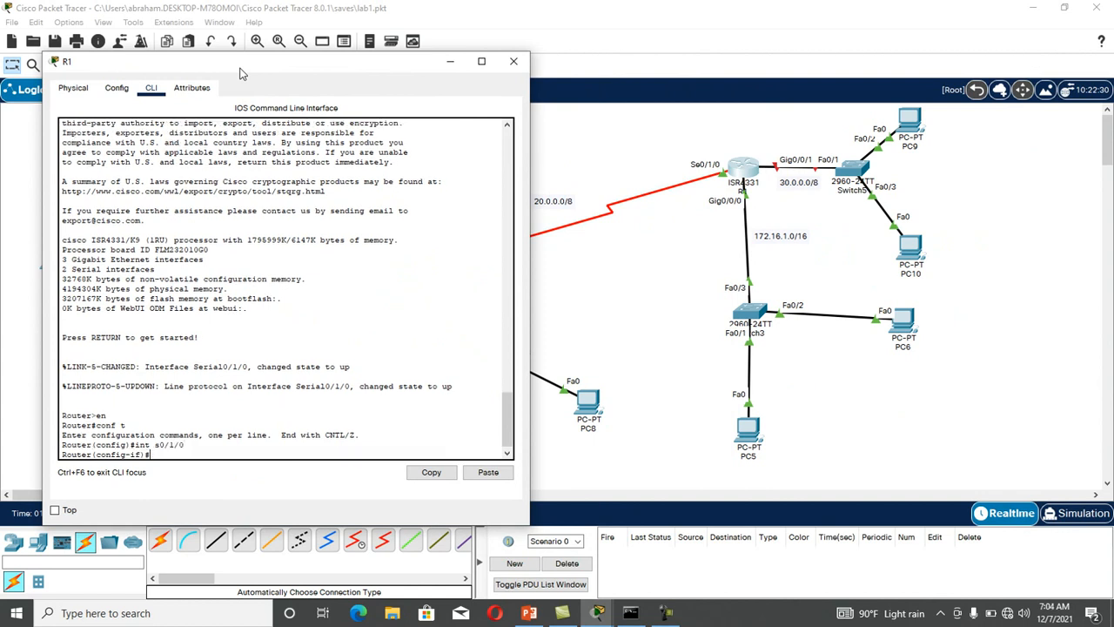
text(ip add 20.0.0.2 255.0.0.0)
key(Return)
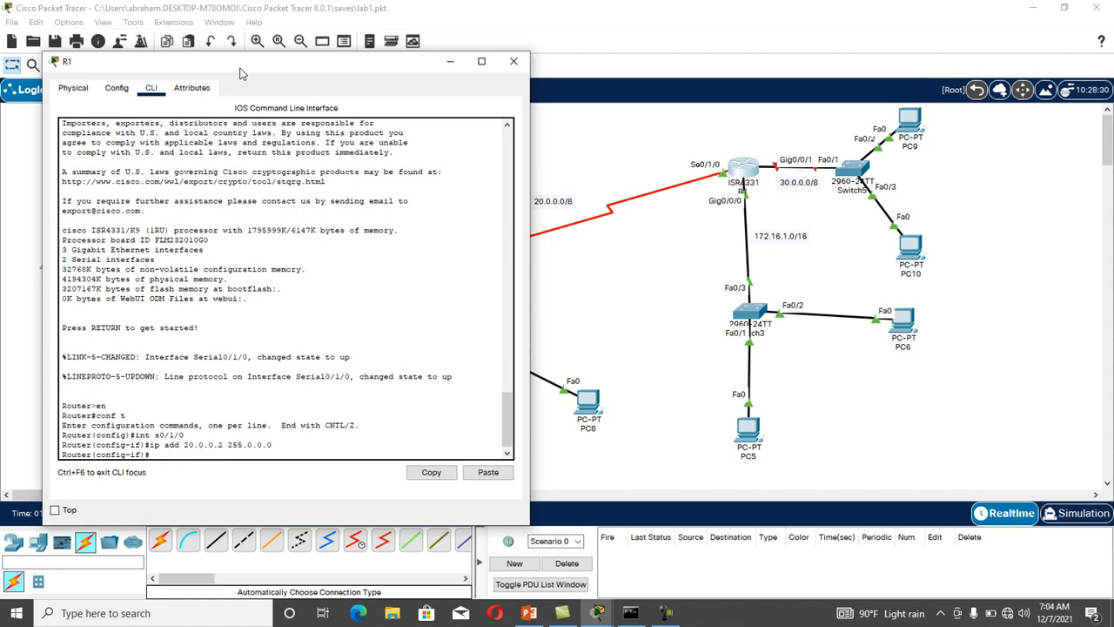
text(no sh)
key(Return)
text(ex)
key(Return)
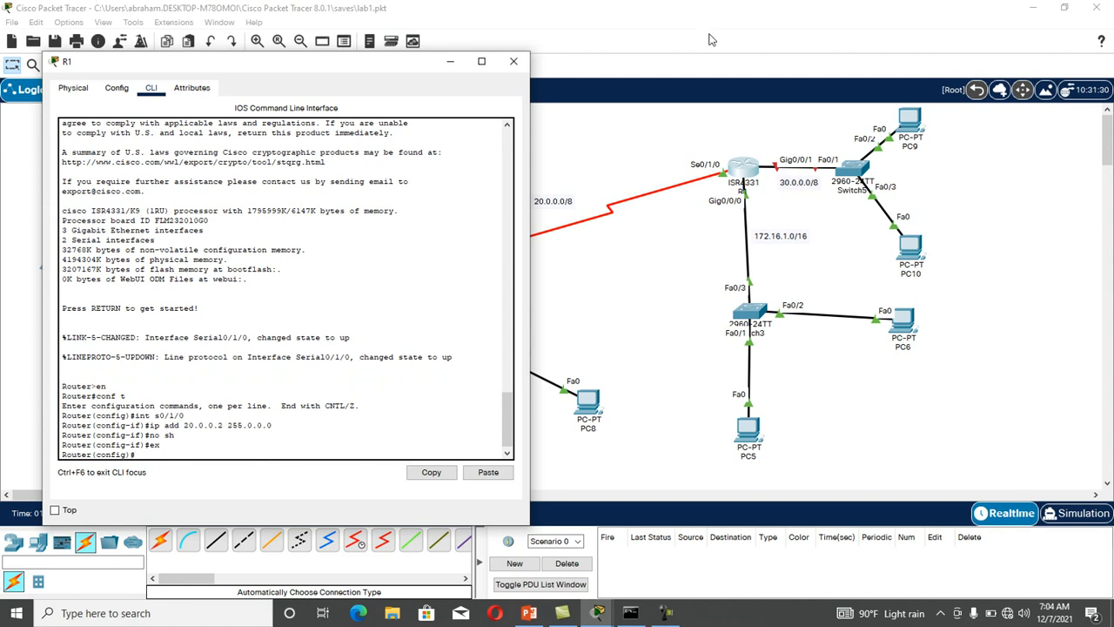
- Configure R1's g0/0/1 with IP address 30.0.0.1 255.0.0.0 and enable it with no sh
text(int g0/0/1)
key(Return)
text(ip add )
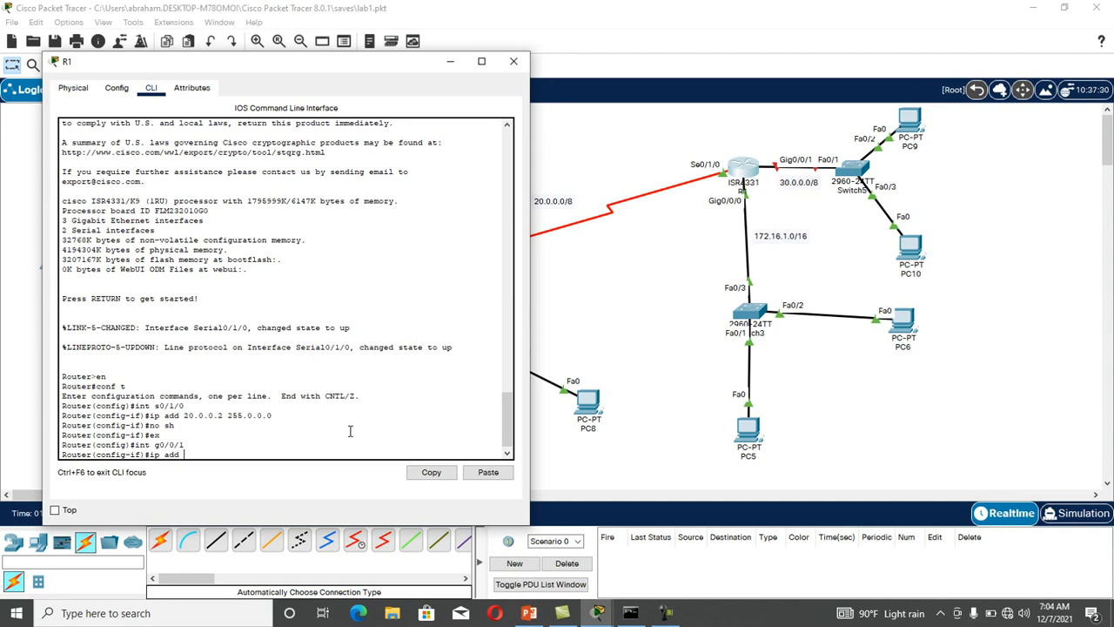
text(30.0.0.1 255.0.0.0)
key(Return)
text(no)
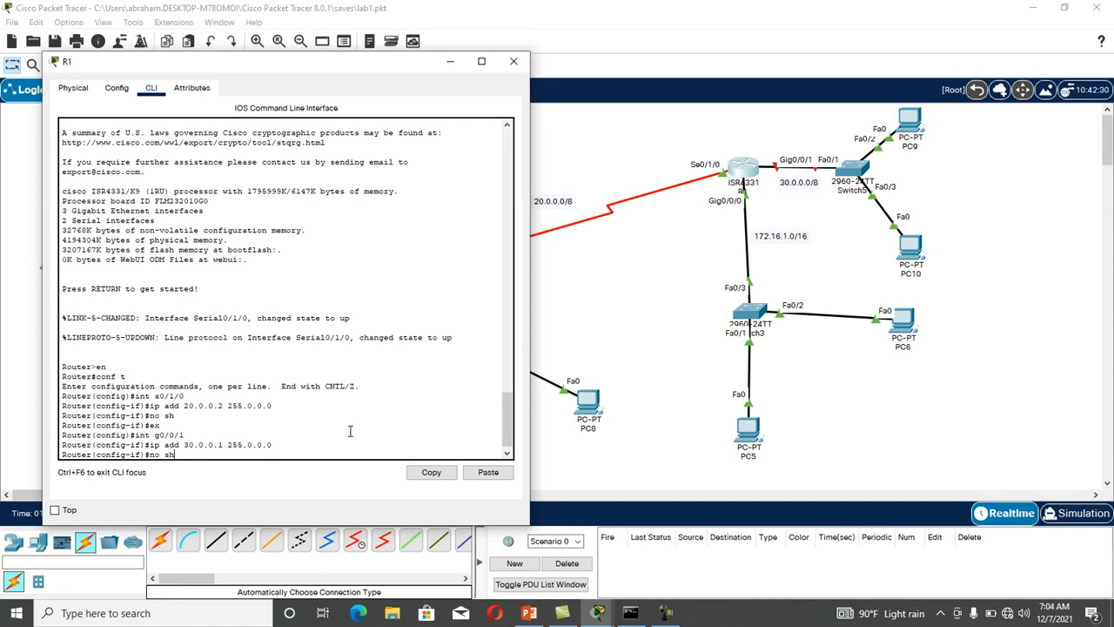
text( sh)
key(Return)
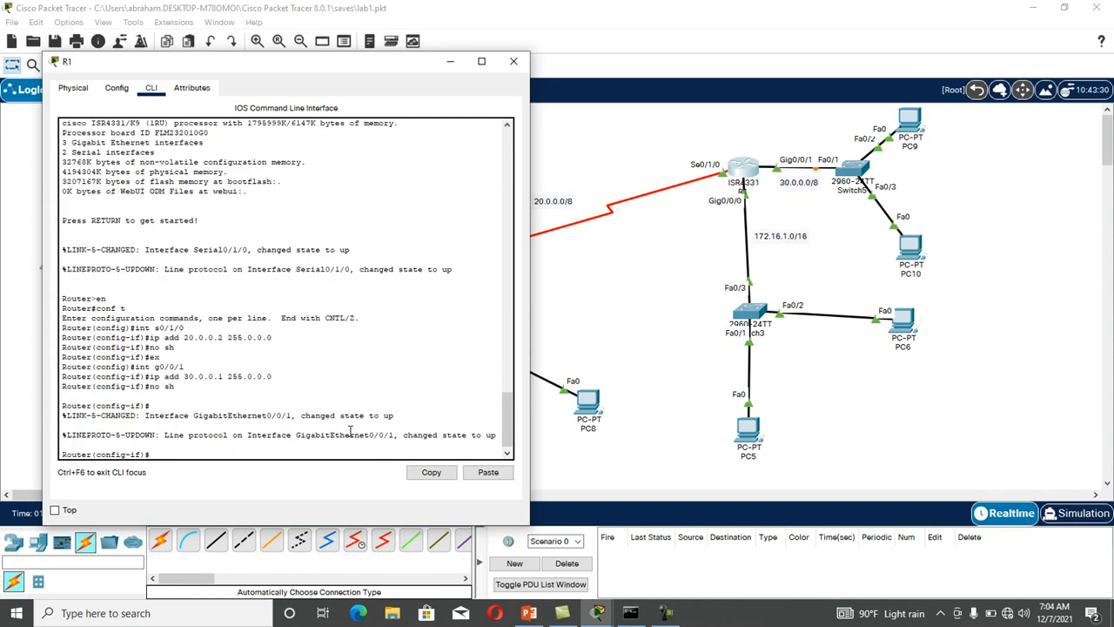
- Save R1's configuration with do wr and close R1's window
text(do wr)
key(Return)
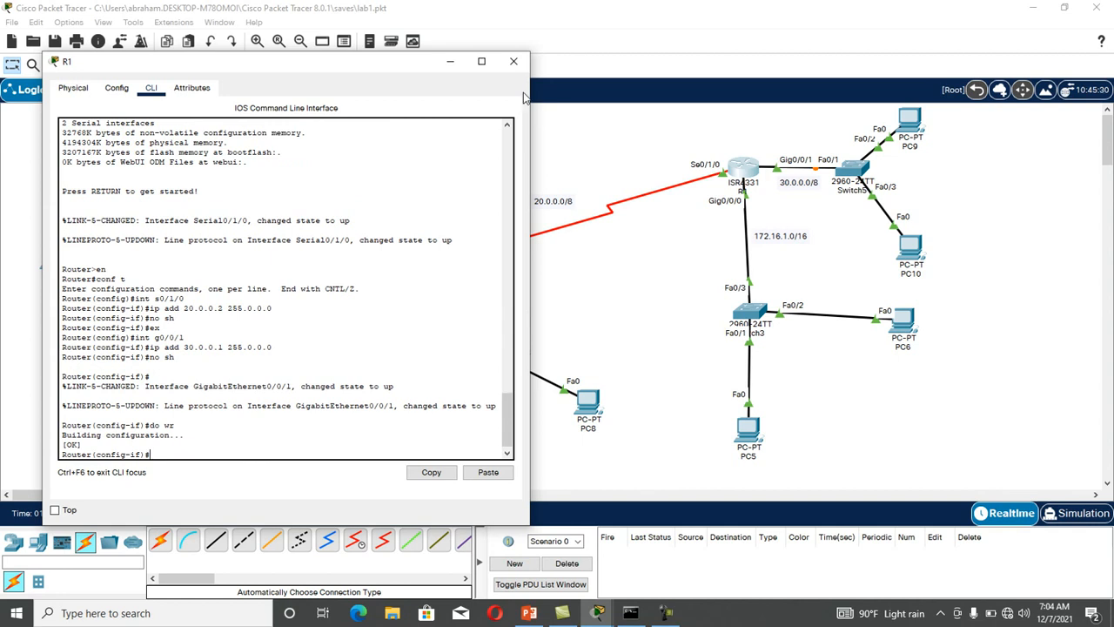
click(513, 61)
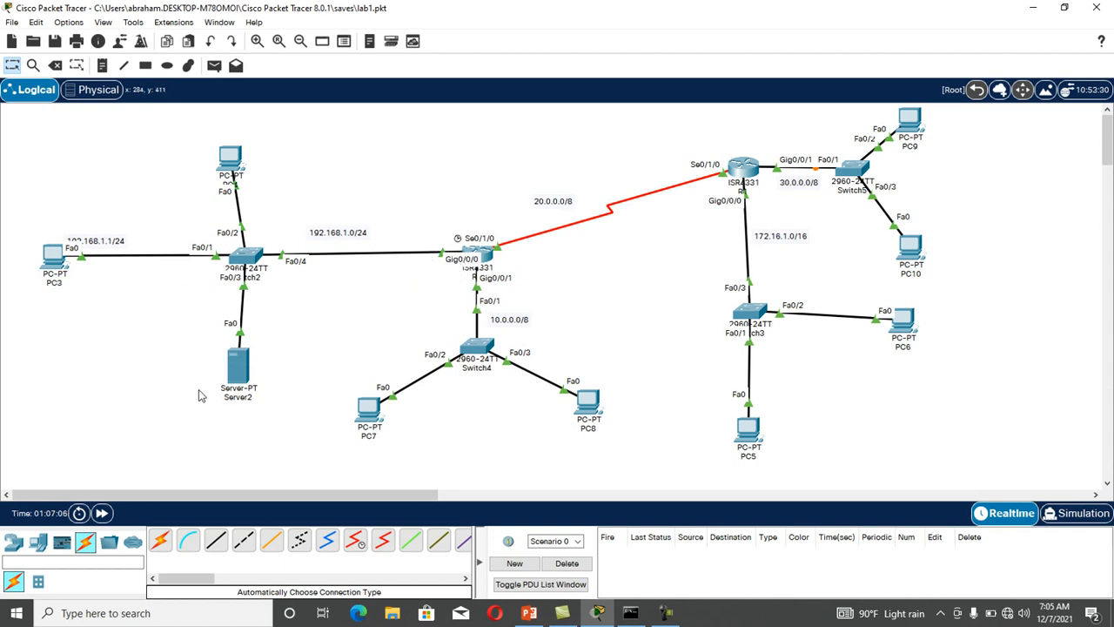
- Reopen R1's command line and exit interface configuration to global configuration mode with ex
mouse_move(235, 364)
click(744, 172)
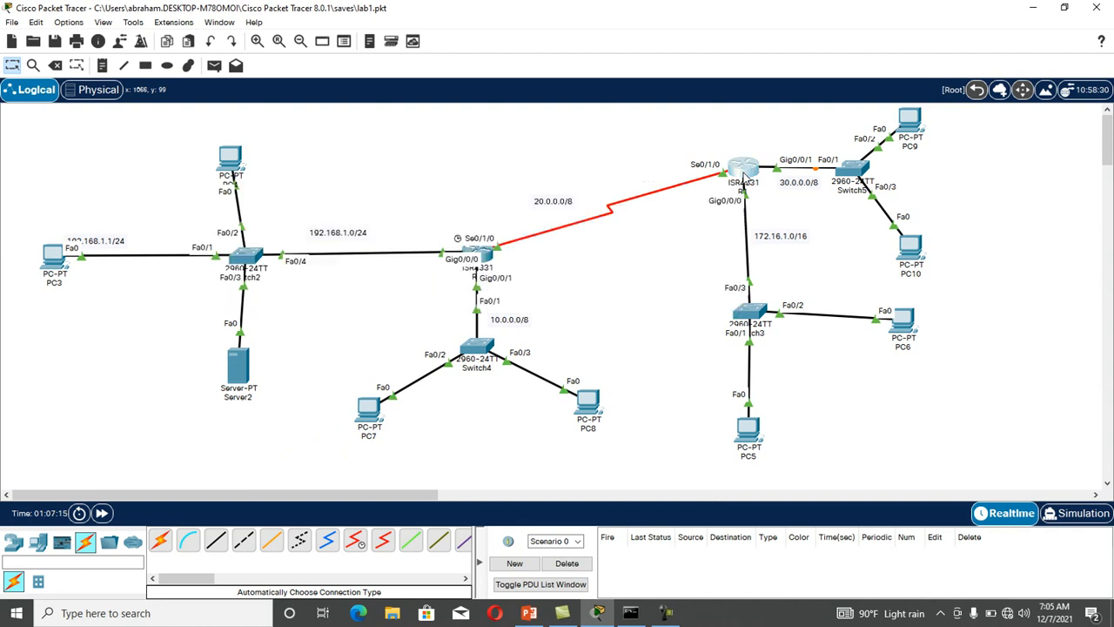
drag(603, 67, 855, 71)
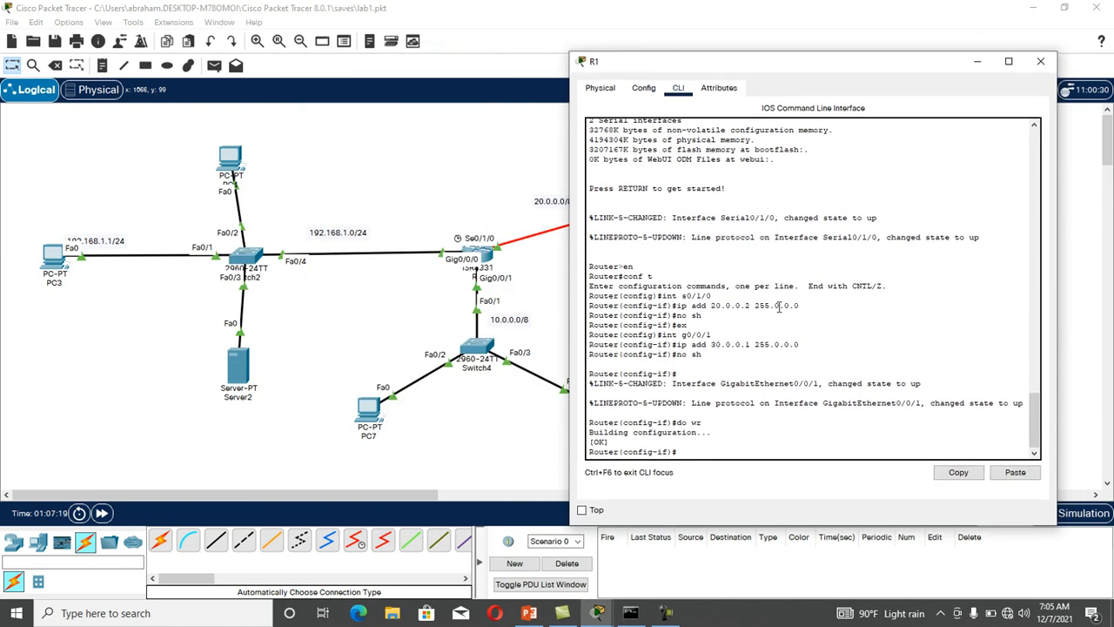
key(Return)
text(e)
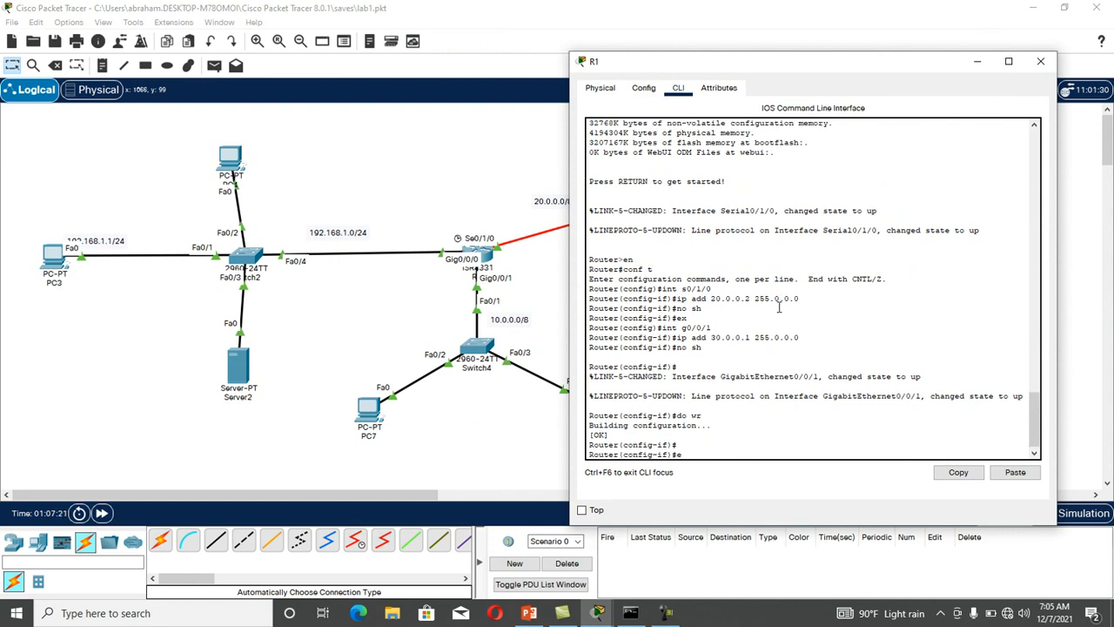
text(x)
key(Return)
key(Return)
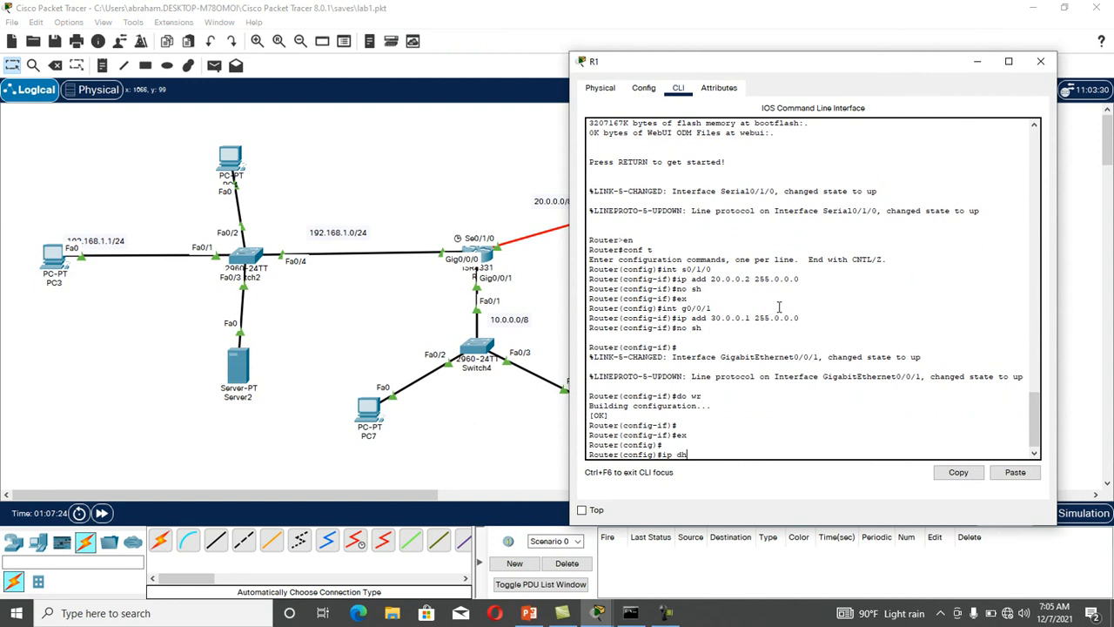
- Create a DHCP pool named lan2 on R1 with ip dhcp pool lan2
text(ip dh)
key(Tab)
text(po)
key(Tab)
text(la)
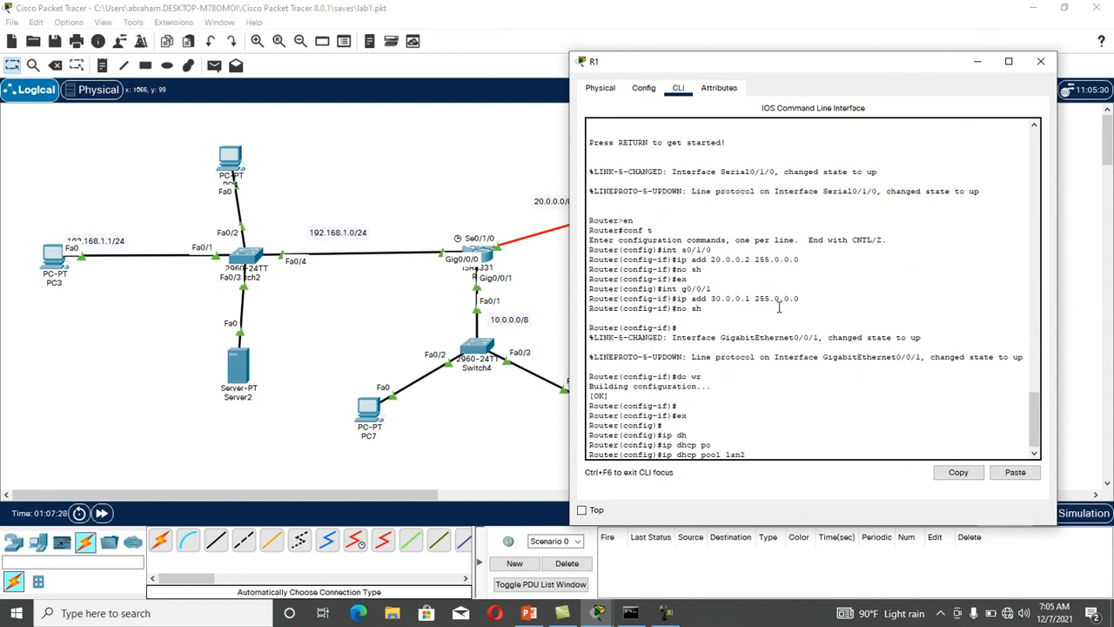
key(Return)
- Set the lan2 pool's network to 10.0.0.0 255.0.0.0 and exit DHCP pool configuration
text(ne)
key(Tab)
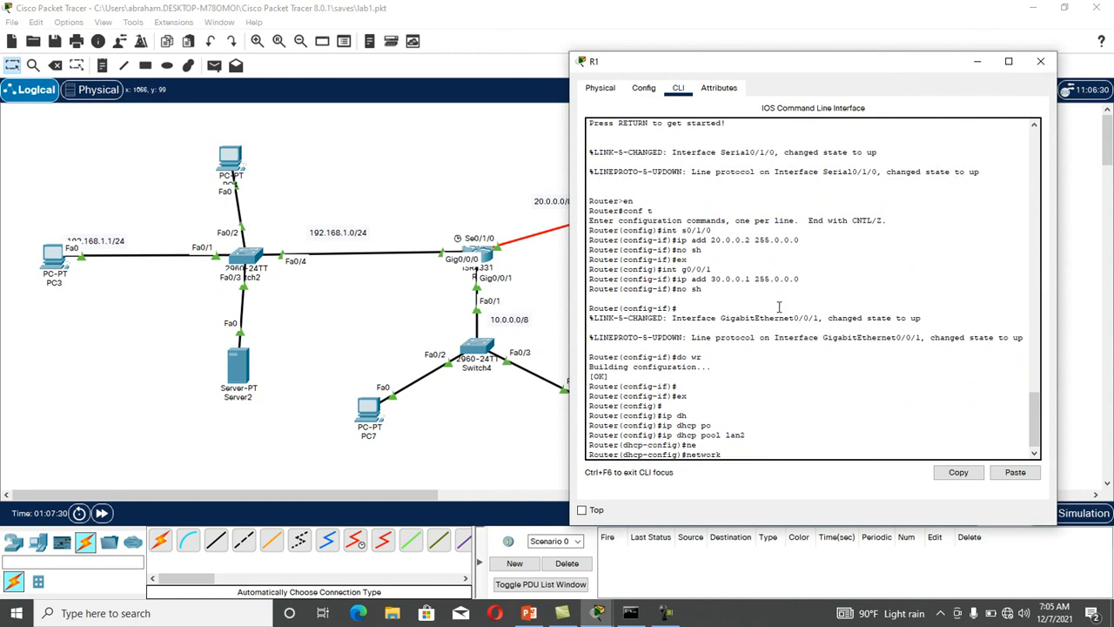
text(10.0.0.0 255.0.0.0)
key(Return)
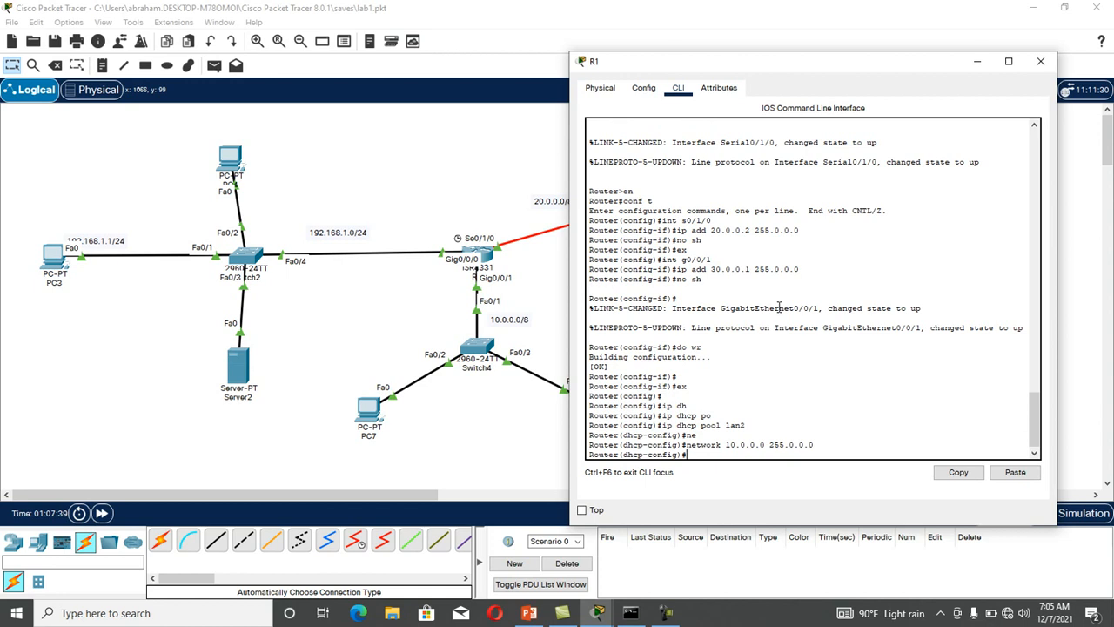
key(Return)
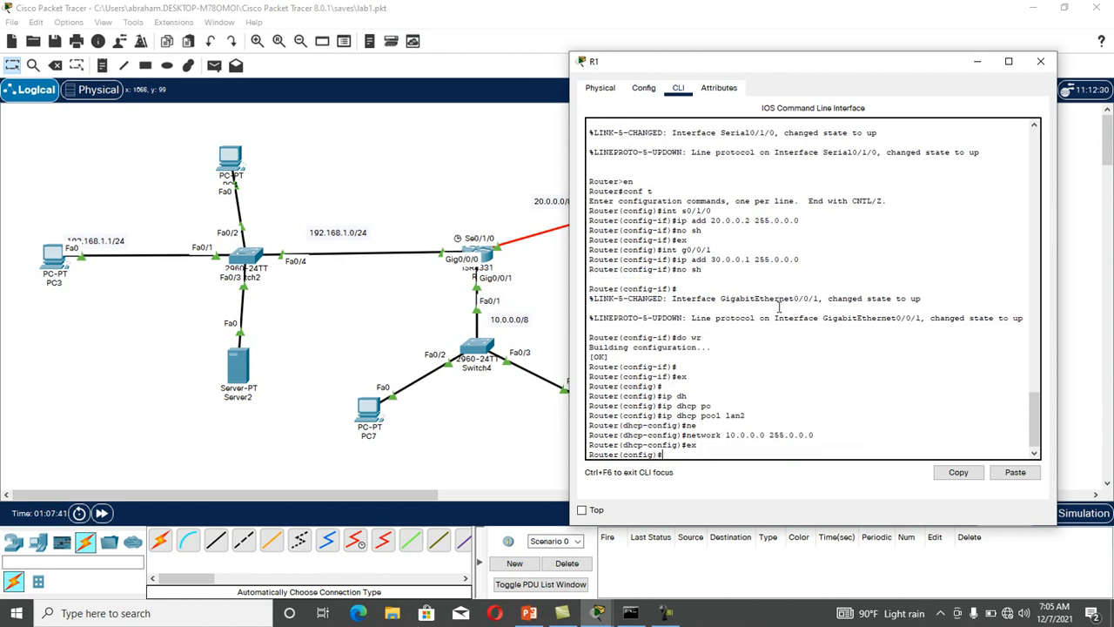
- Exclude addresses 10.0.0.1 to 10.0.0.10 from DHCP on R1 with ip dhcp excluded-address and close R1's window
text(ip dh)
key(Tab)
text(l)
key(Tab)
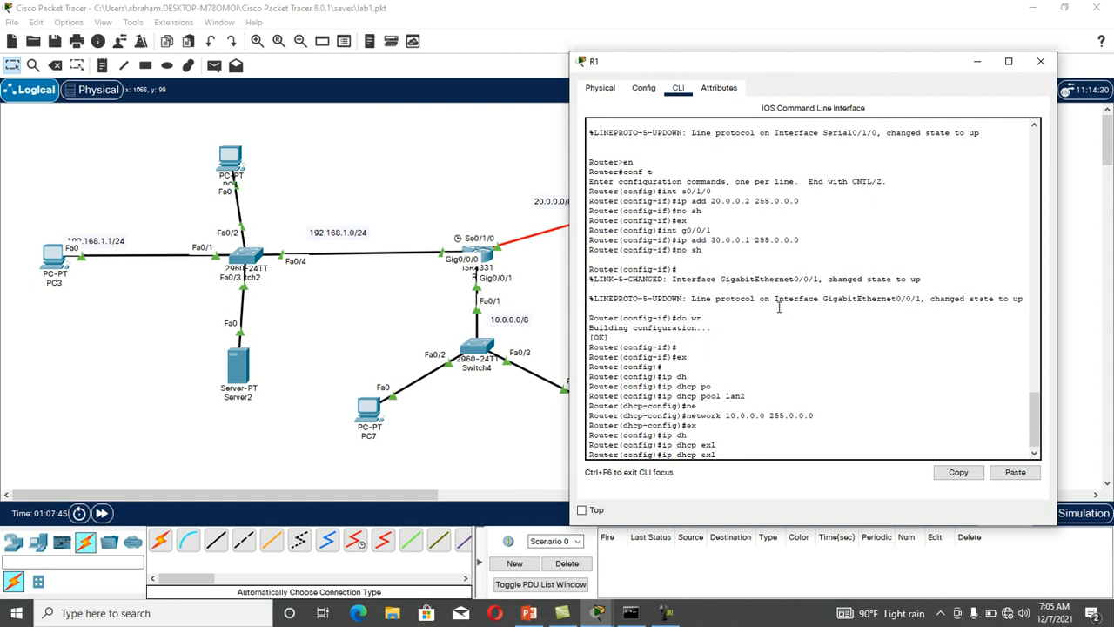
key(Tab)
key(BackSpace)
key(Tab)
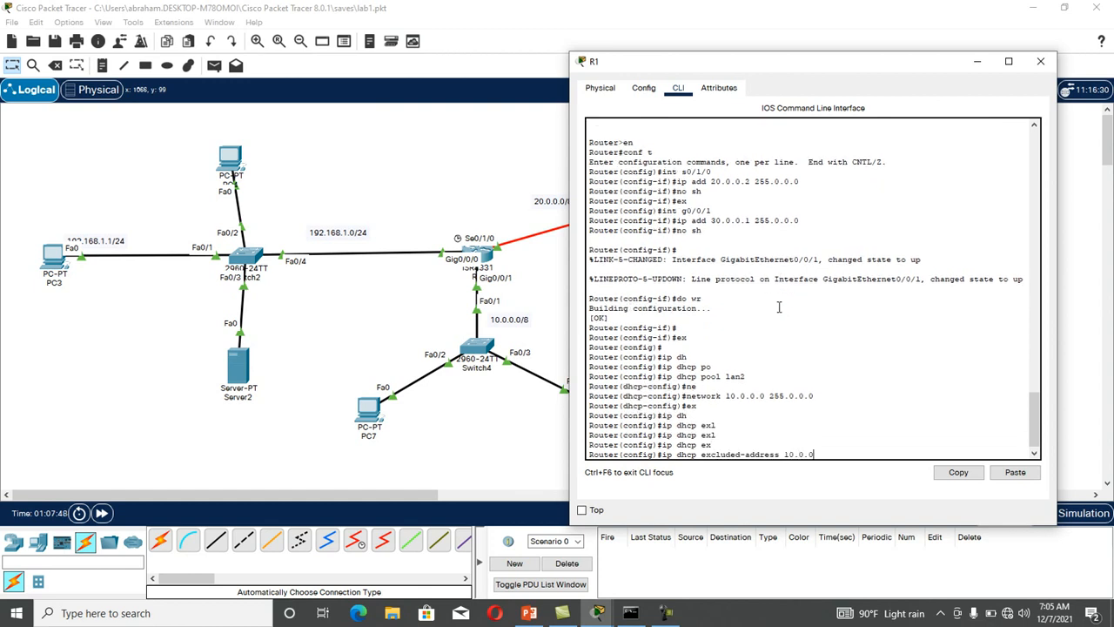
text(10.0.0.1 1)
key(Return)
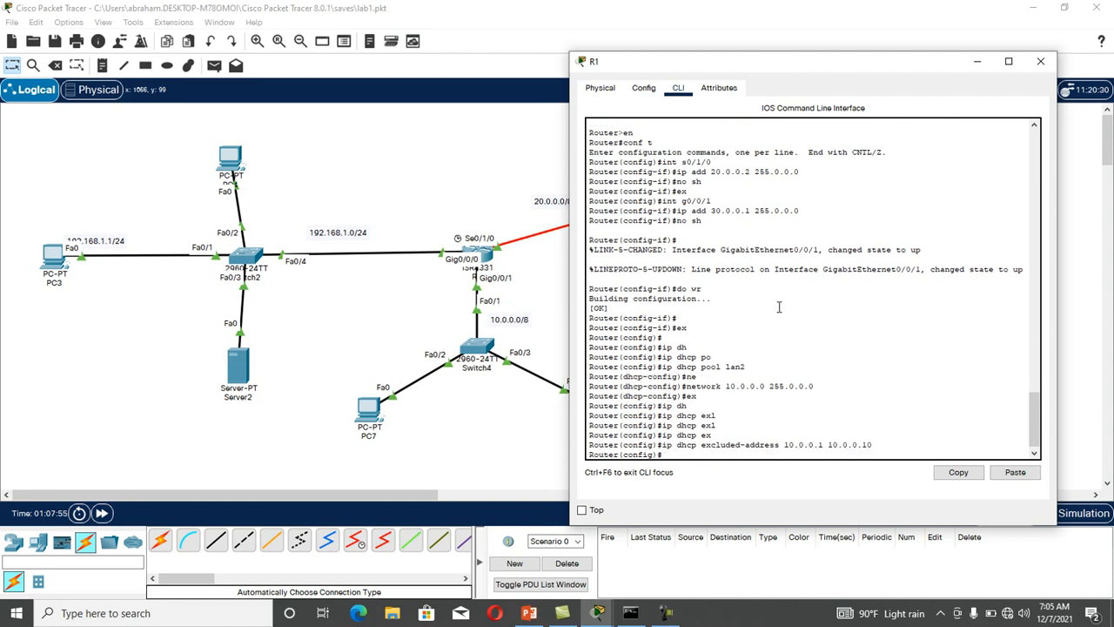
click(1044, 60)
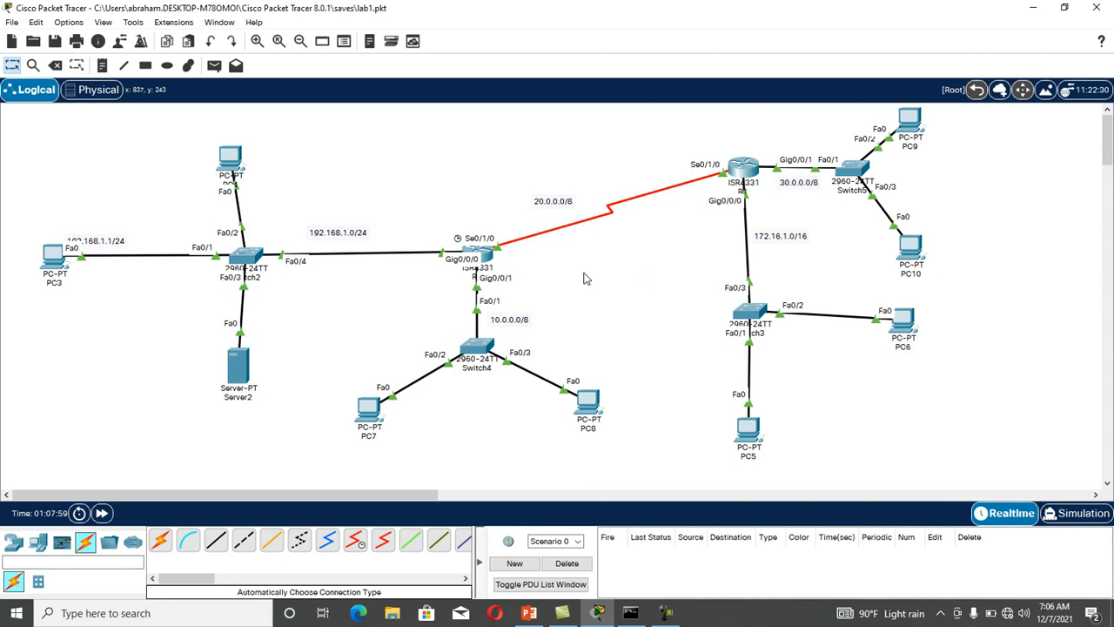
- Set PC8's IPv4 configuration to DHCP and close PC8's window
click(592, 403)
click(428, 88)
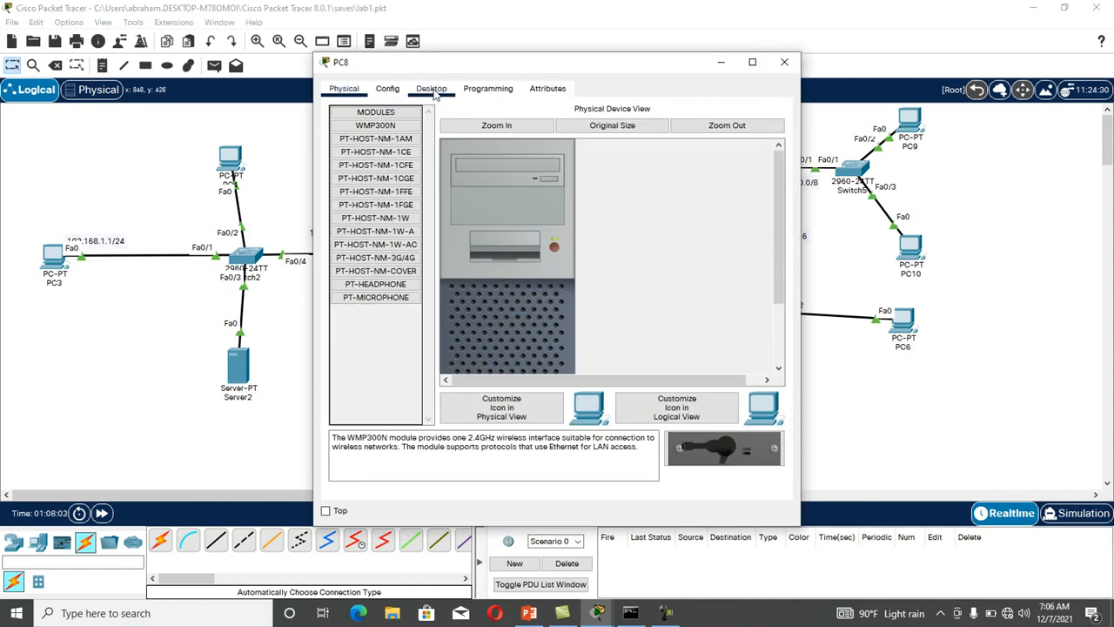
click(372, 149)
click(360, 163)
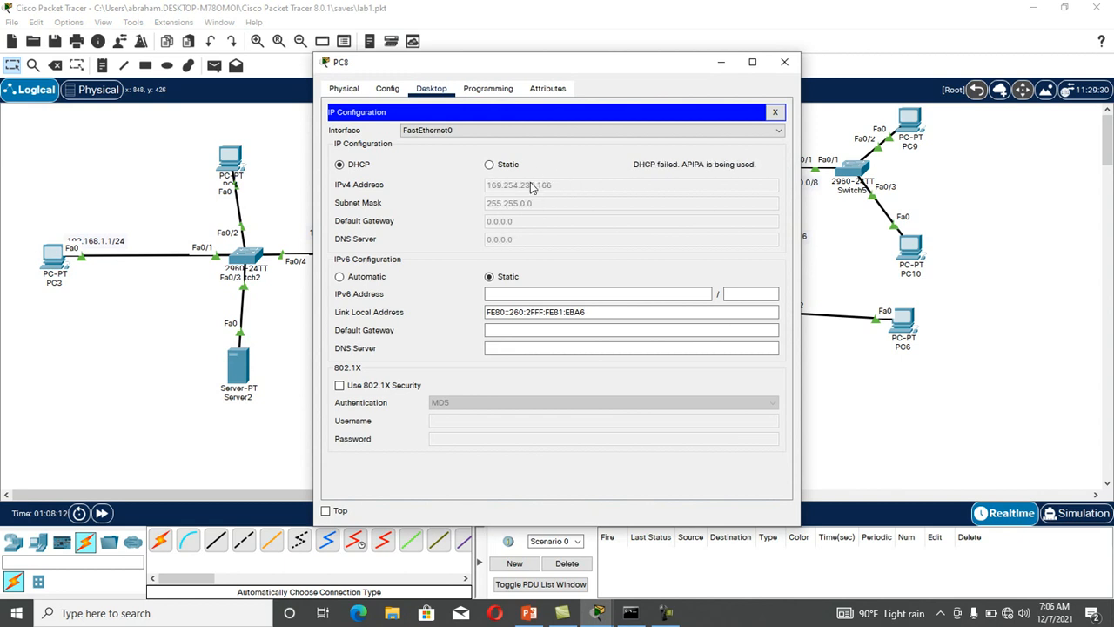
click(784, 62)
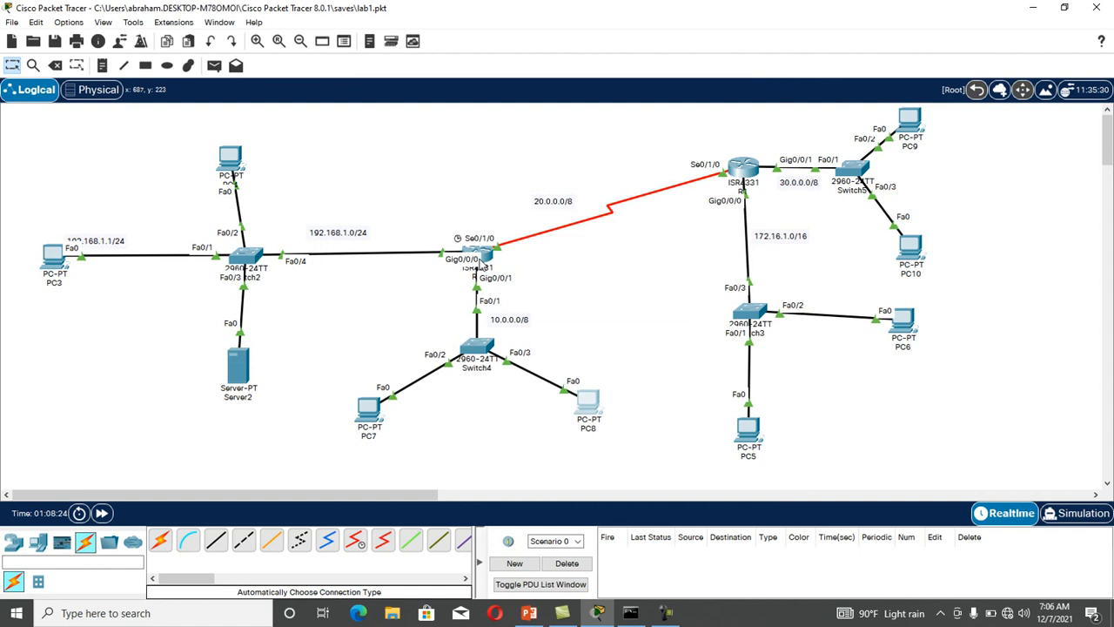
- Open R2's command line and enter configuration of interface g0/0/1
click(480, 258)
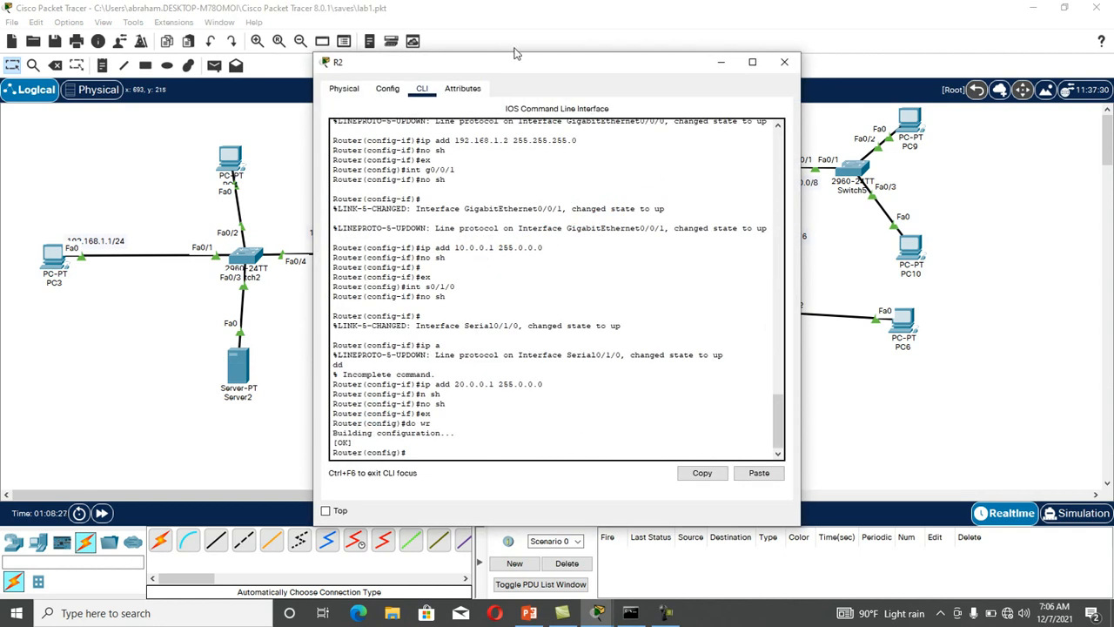
drag(520, 60, 780, 39)
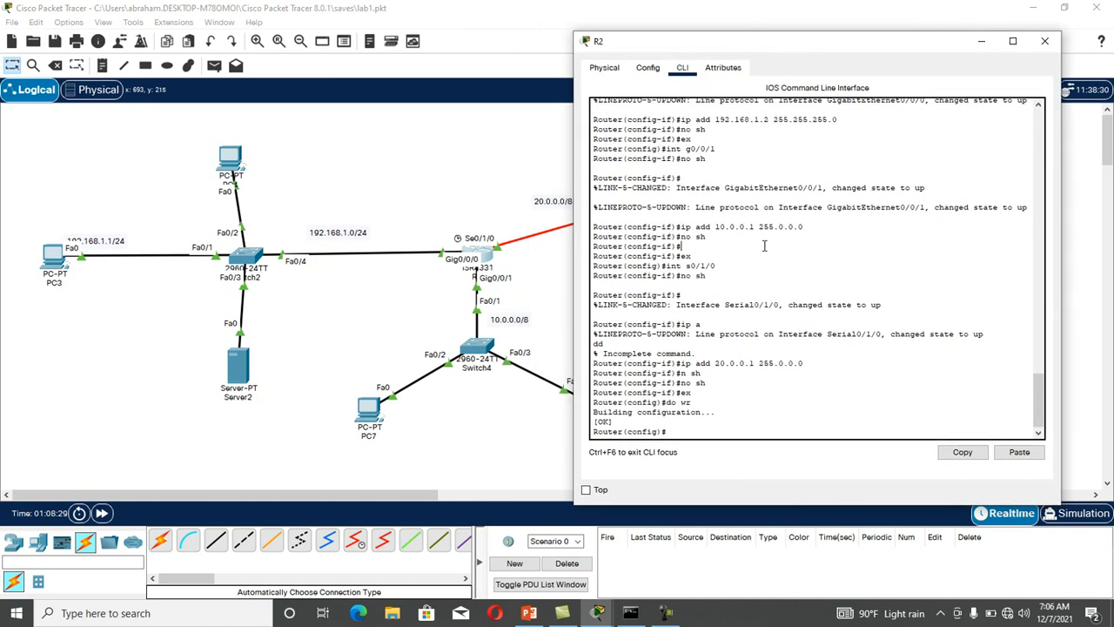
text(int g0/0/1)
key(Return)
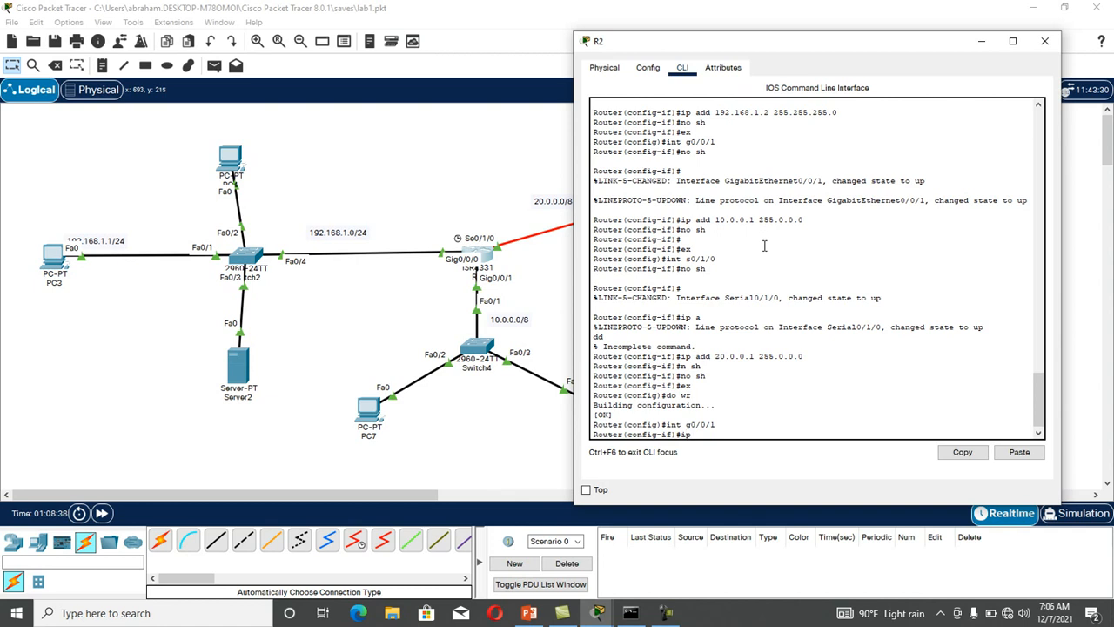
- Set the DHCP relay on R2's g0/0/1 with ip helper-address 20.0.0.2 and close R2's window
text(ip hel)
key(Tab)
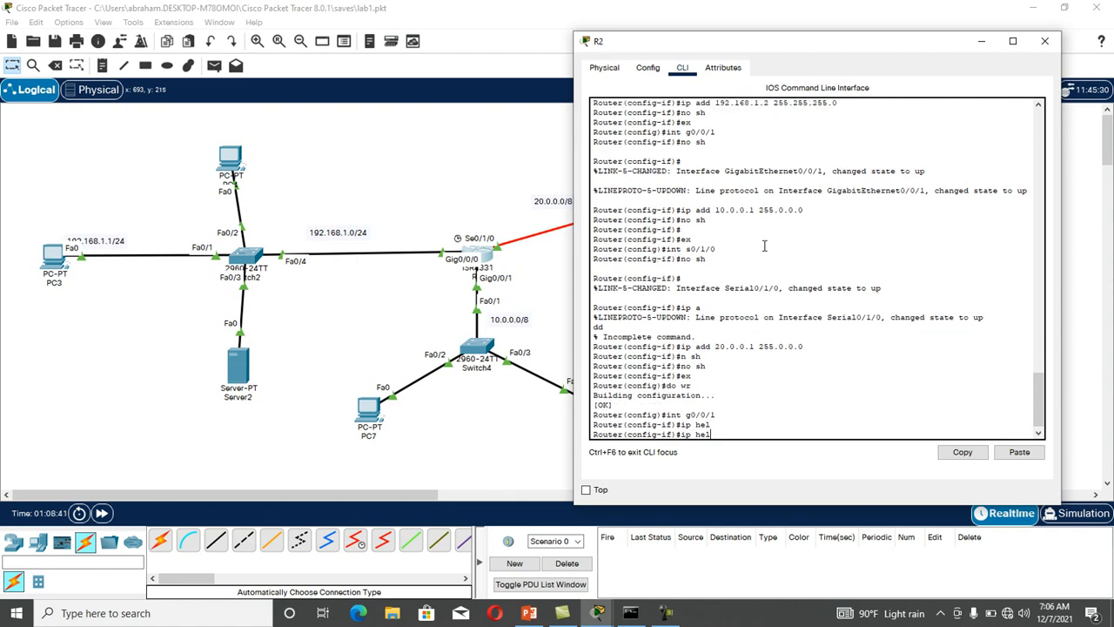
key(Tab)
key(Tab)
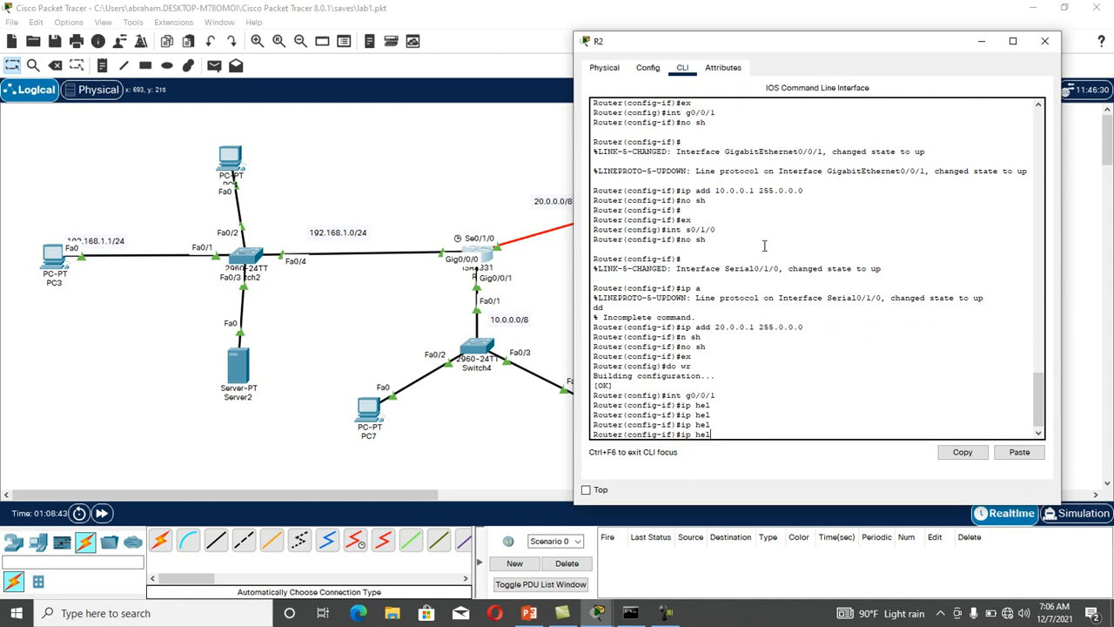
key(Tab)
text(p)
key(Tab)
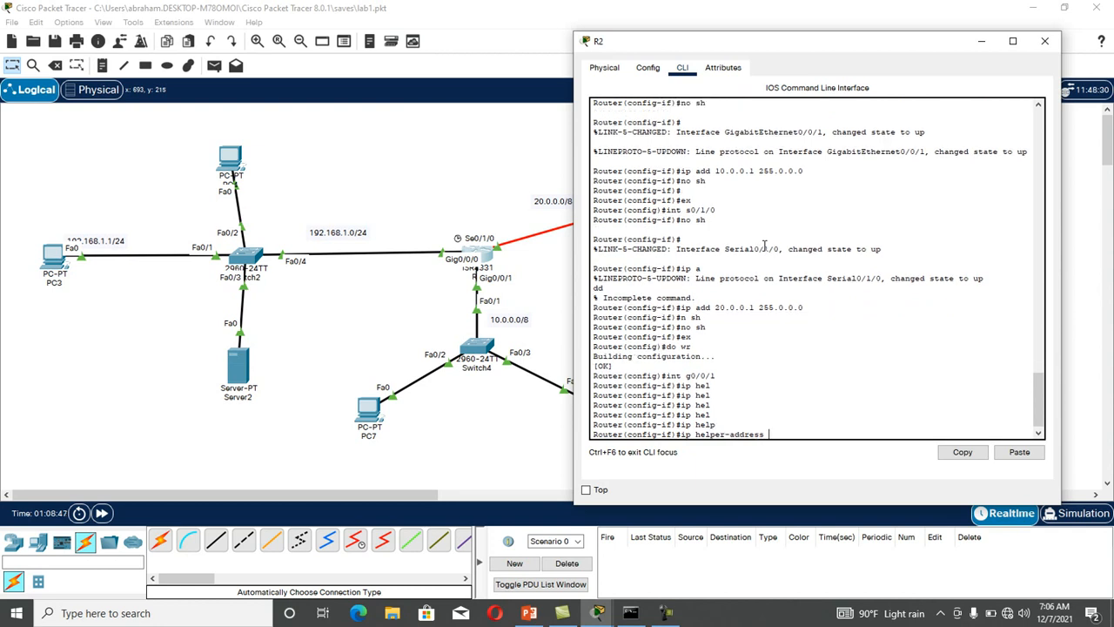
drag(844, 39, 1035, 46)
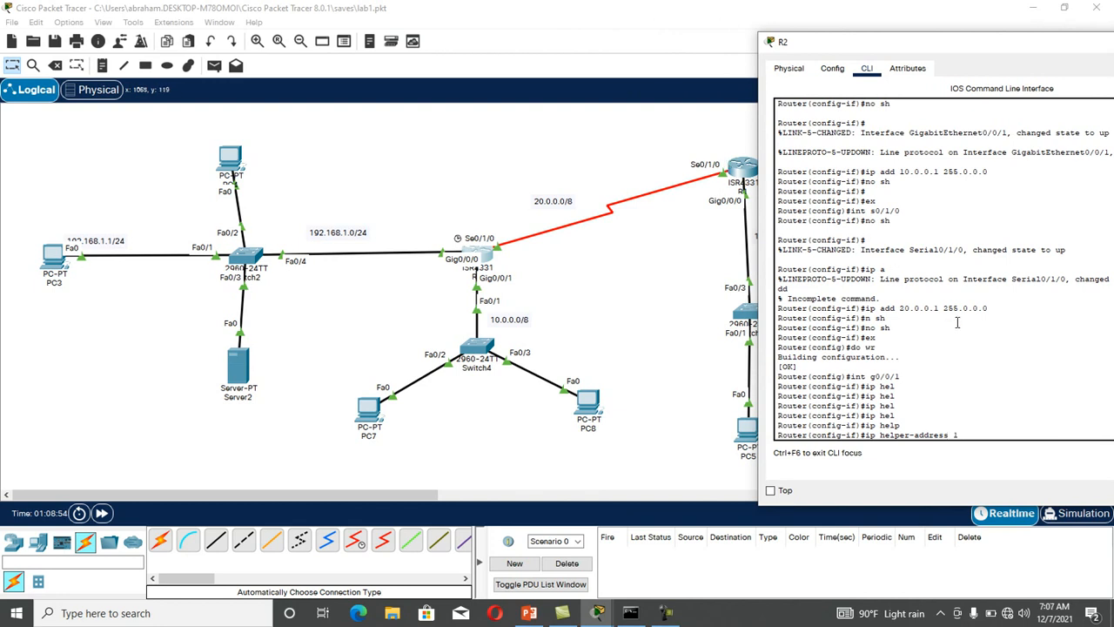
text(20.0.0.2)
key(Return)
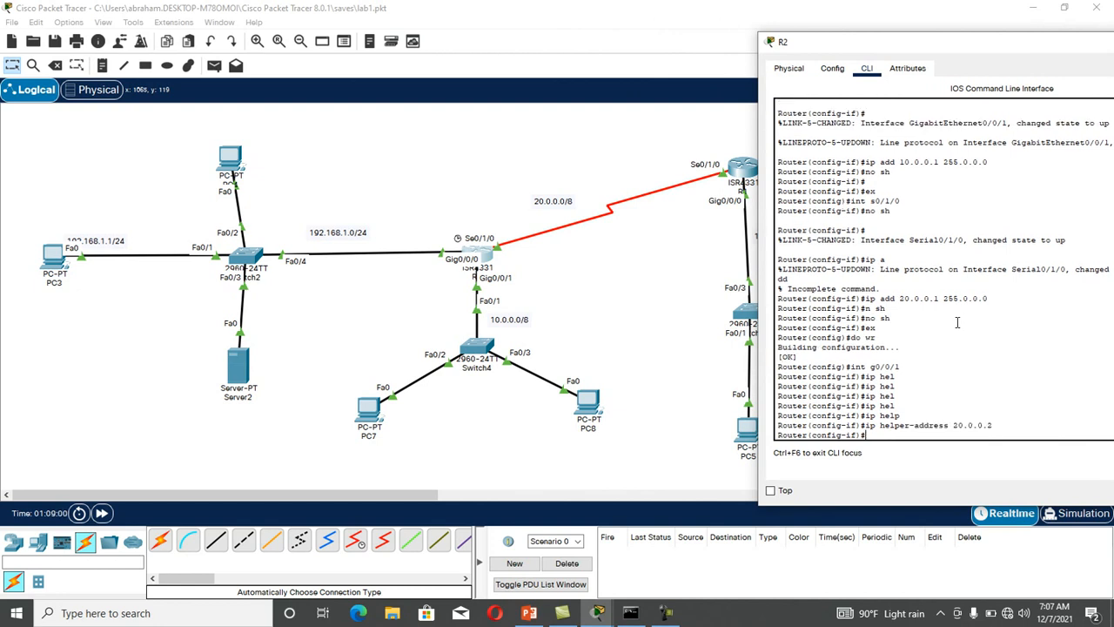
drag(956, 45, 684, 56)
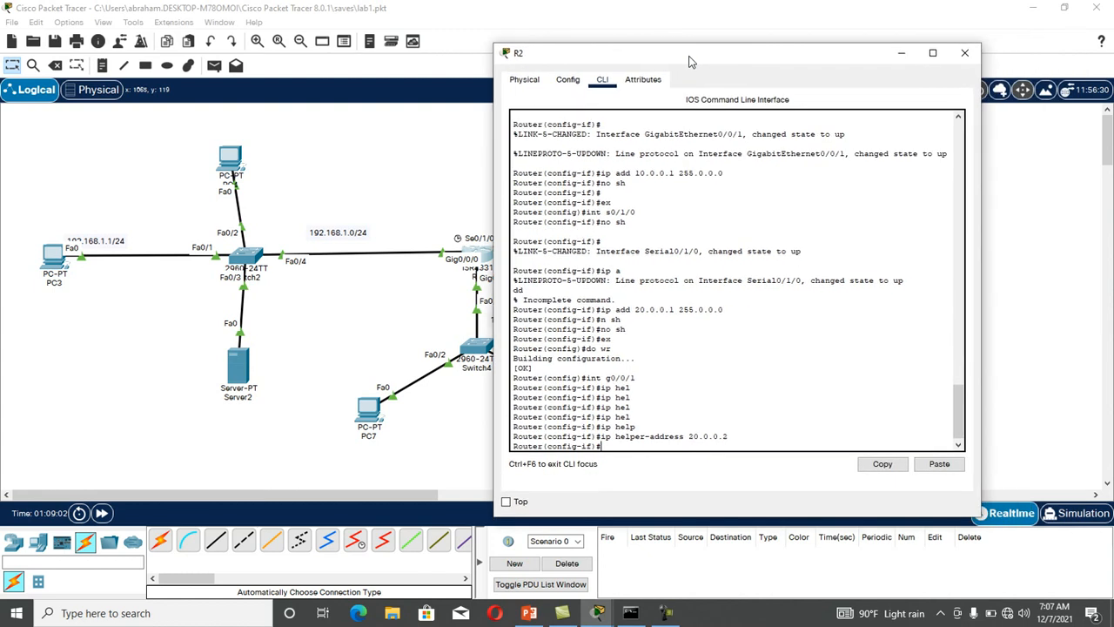
click(964, 54)
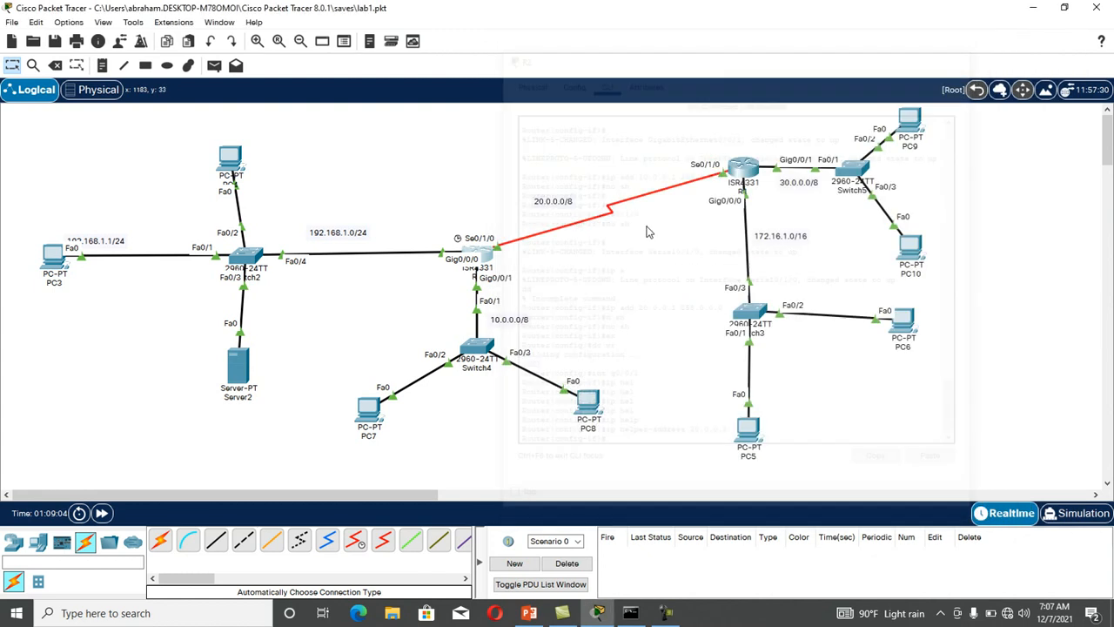
- Try to obtain PC7's IPv4 address through DHCP in its IP configuration, and close PC7's window
click(366, 416)
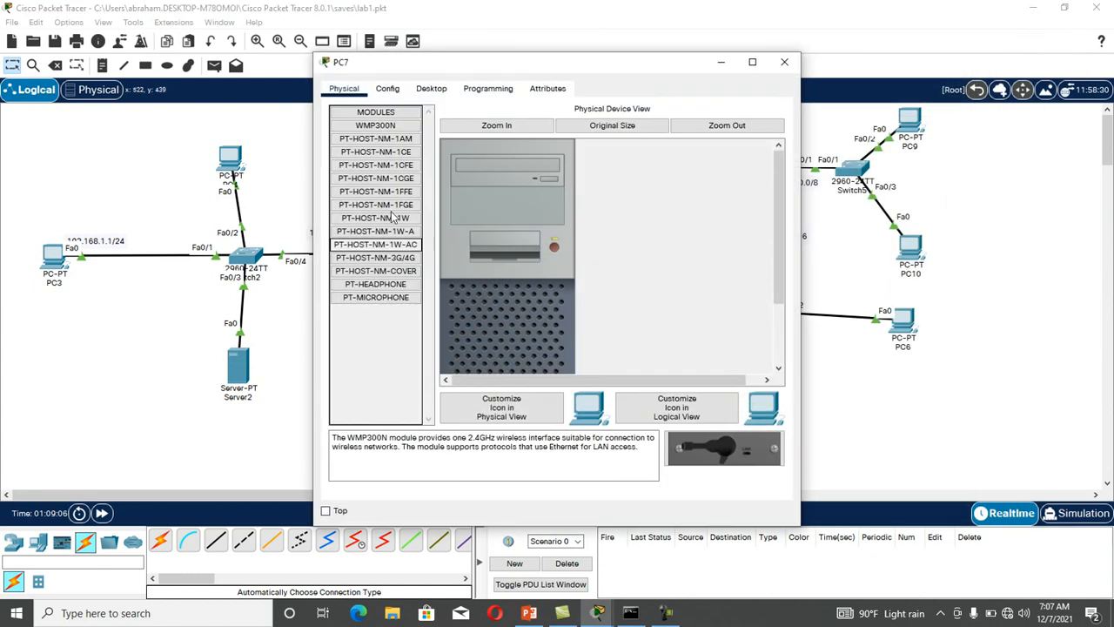
click(450, 88)
click(392, 178)
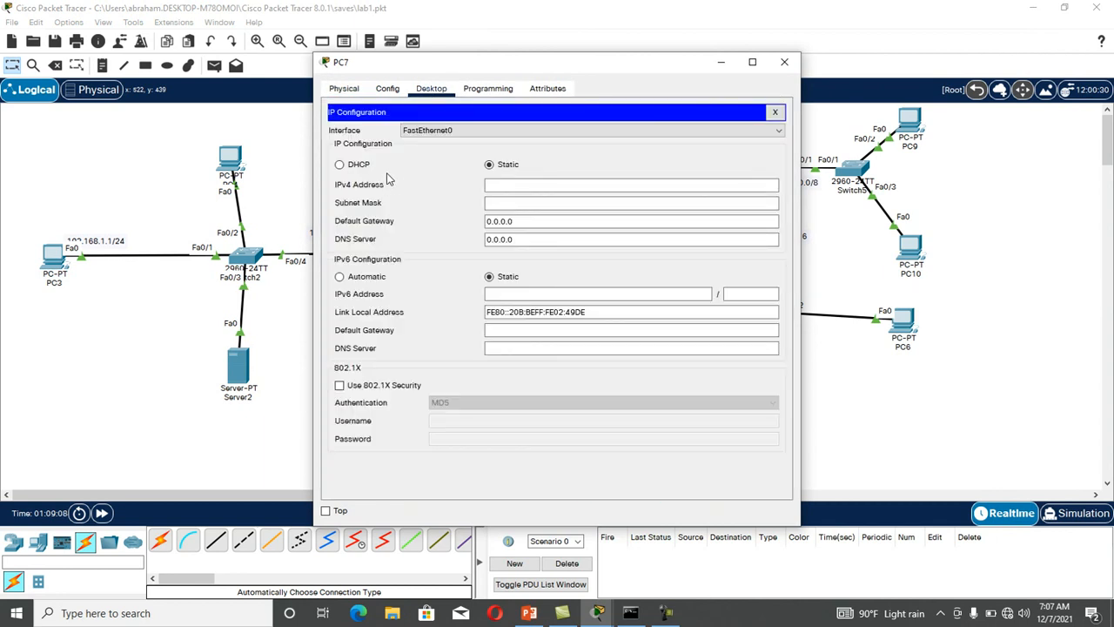
click(357, 167)
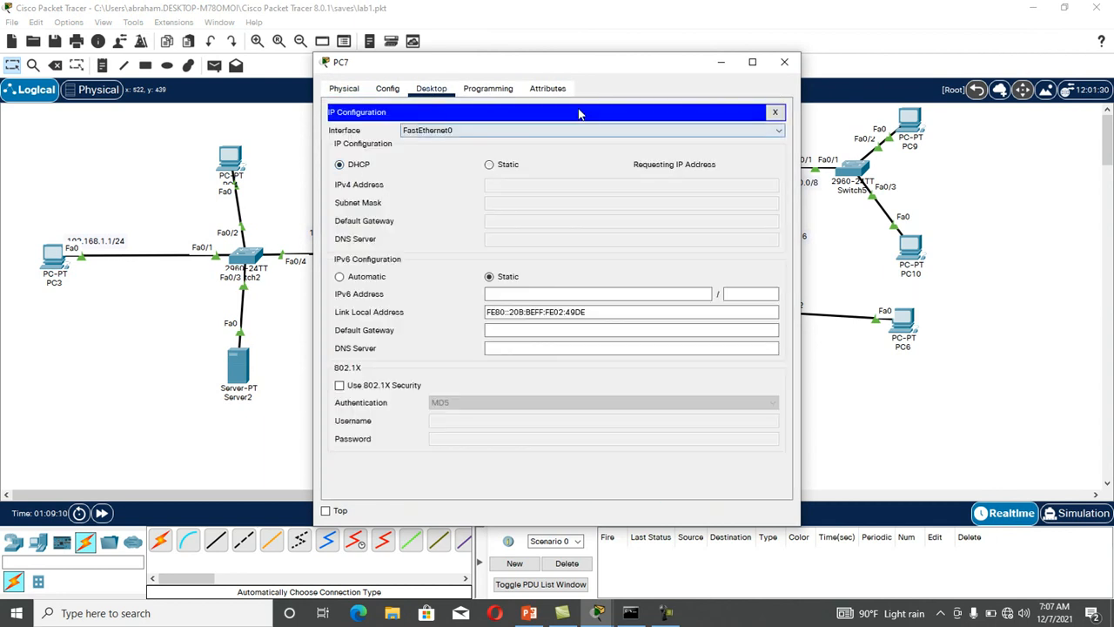
drag(588, 75, 237, 82)
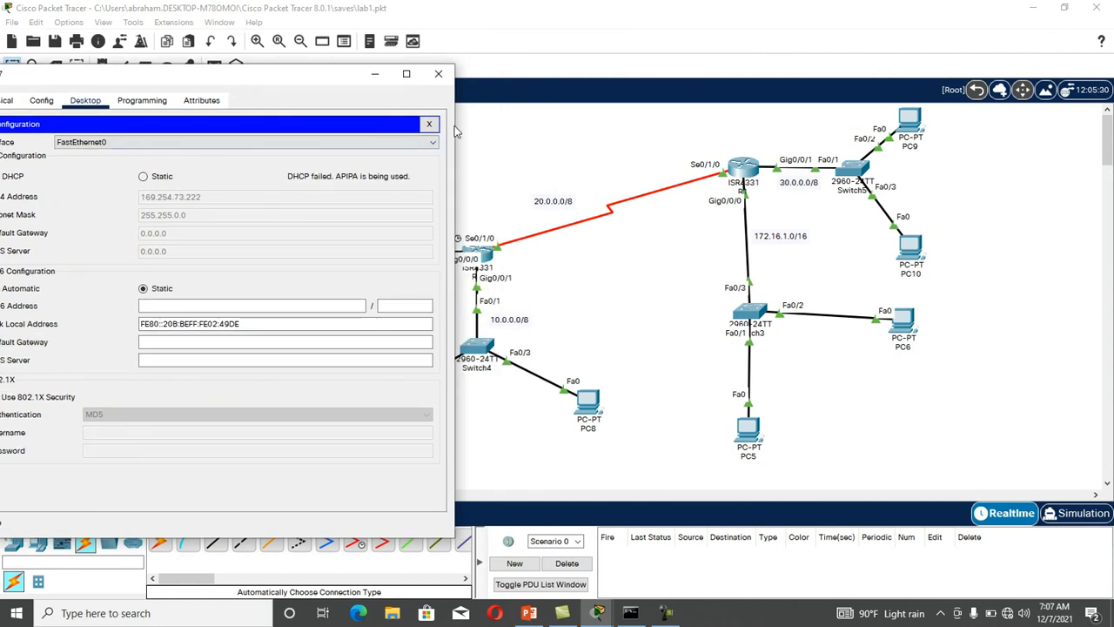
click(438, 74)
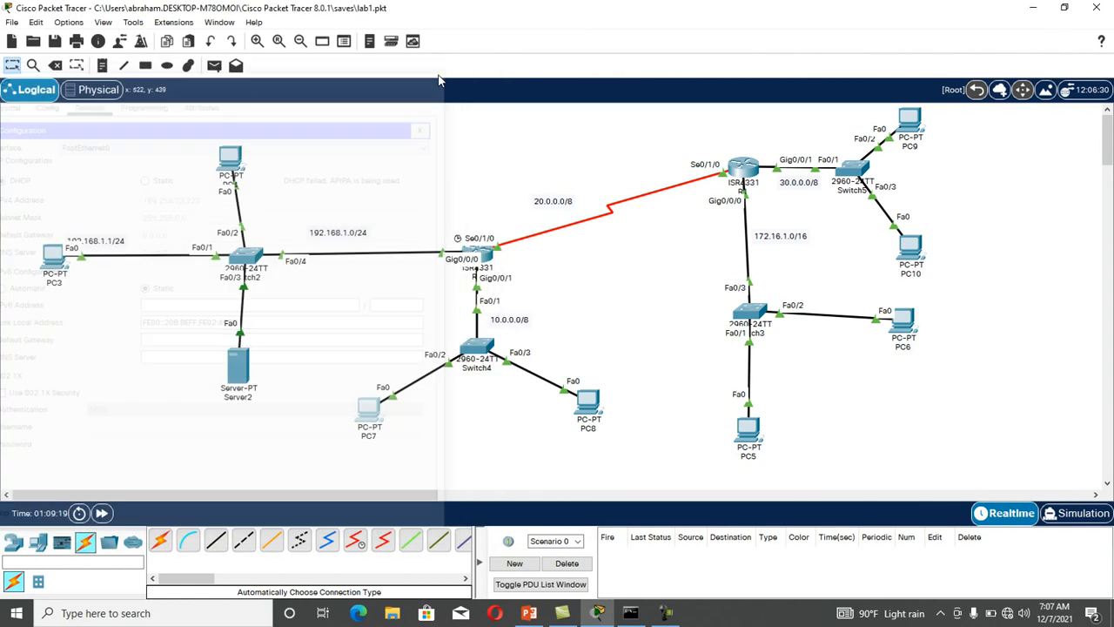
click(668, 613)
click(1049, 544)
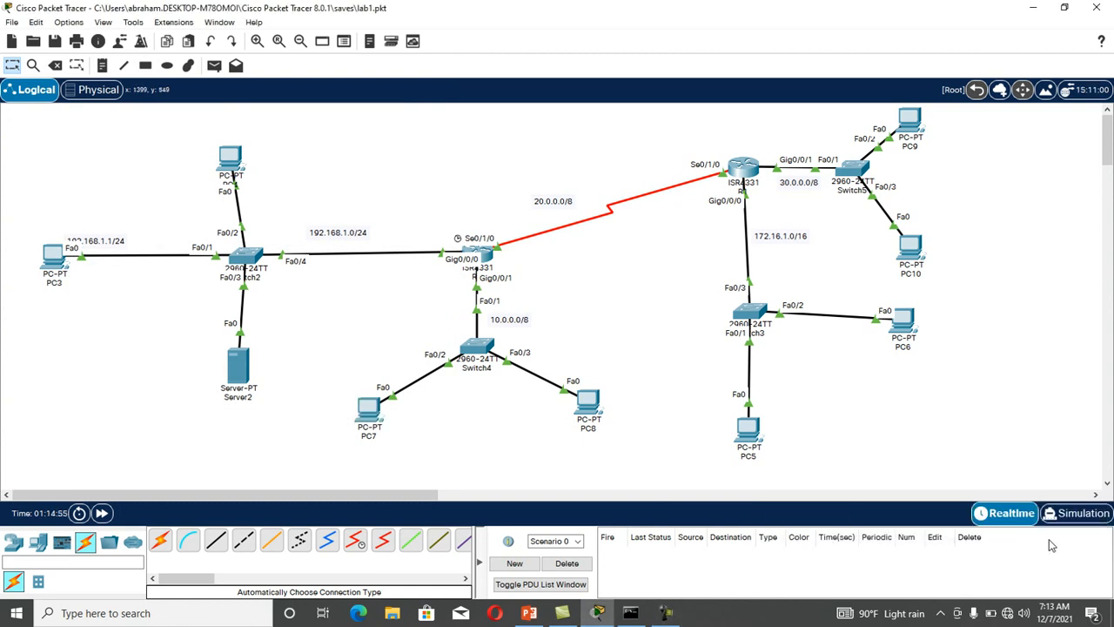
- Retry the DHCP request on PC7 by switching its IPv4 configuration to Static and back to DHCP, and close its window
click(368, 409)
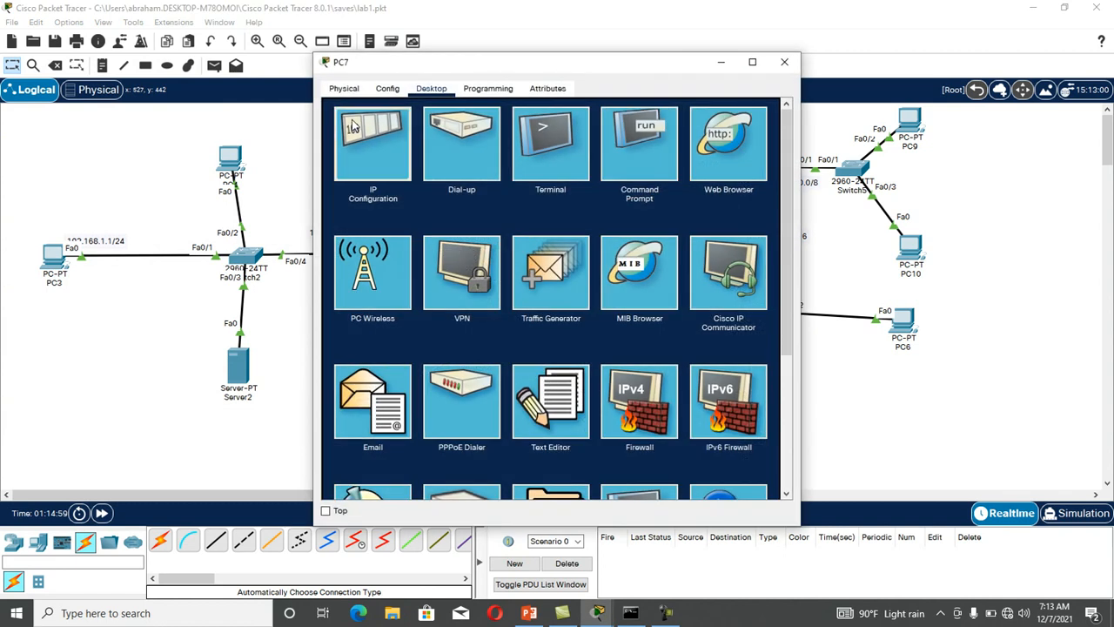
click(383, 155)
click(498, 168)
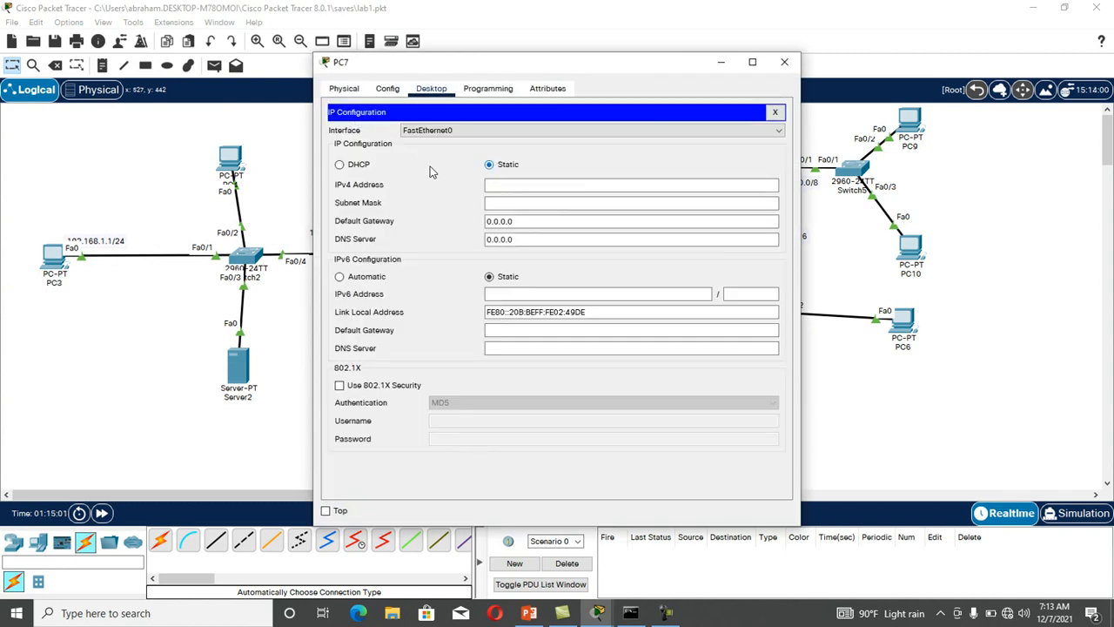
click(360, 168)
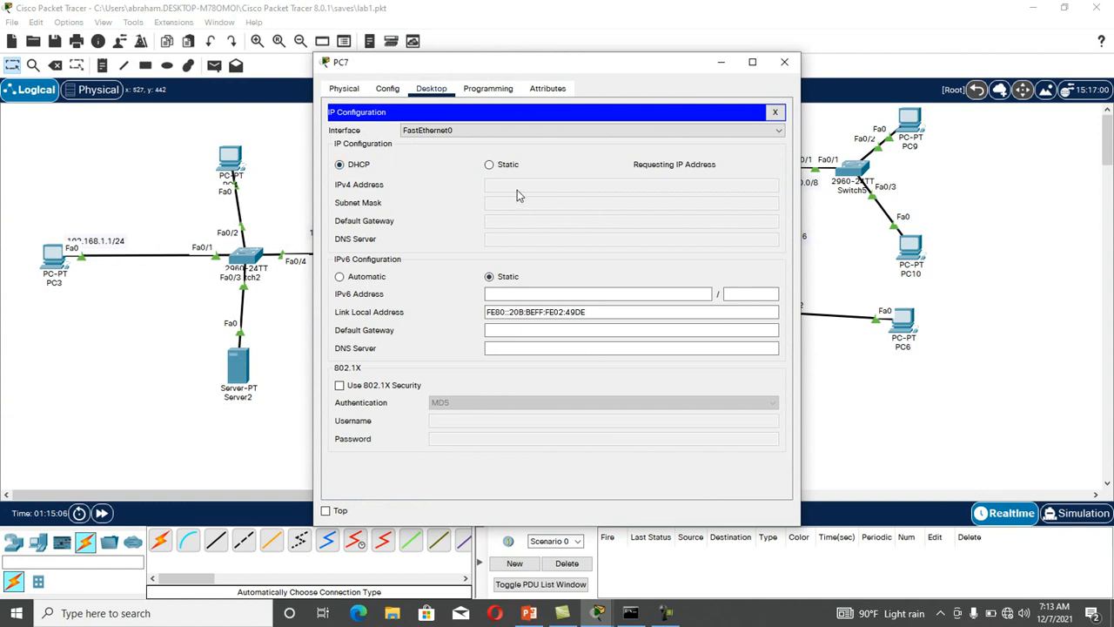
click(782, 64)
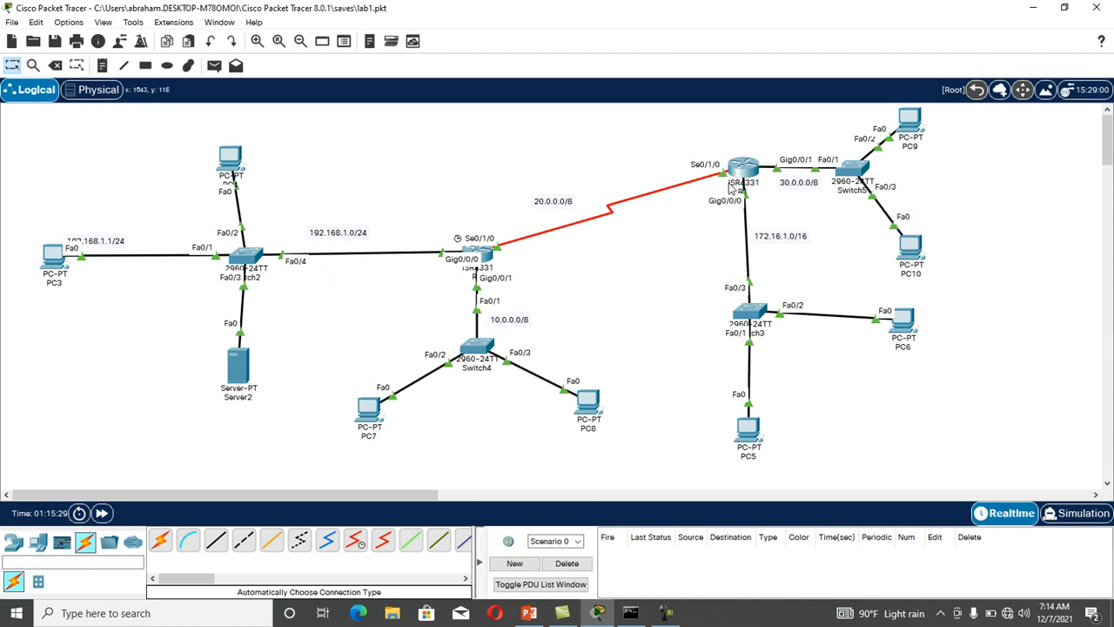
- Add the static route ip route 10.0.0.0 255.0.0.0 20.0.0.1 on R1 again and close R1's window
mouse_move(731, 186)
click(737, 177)
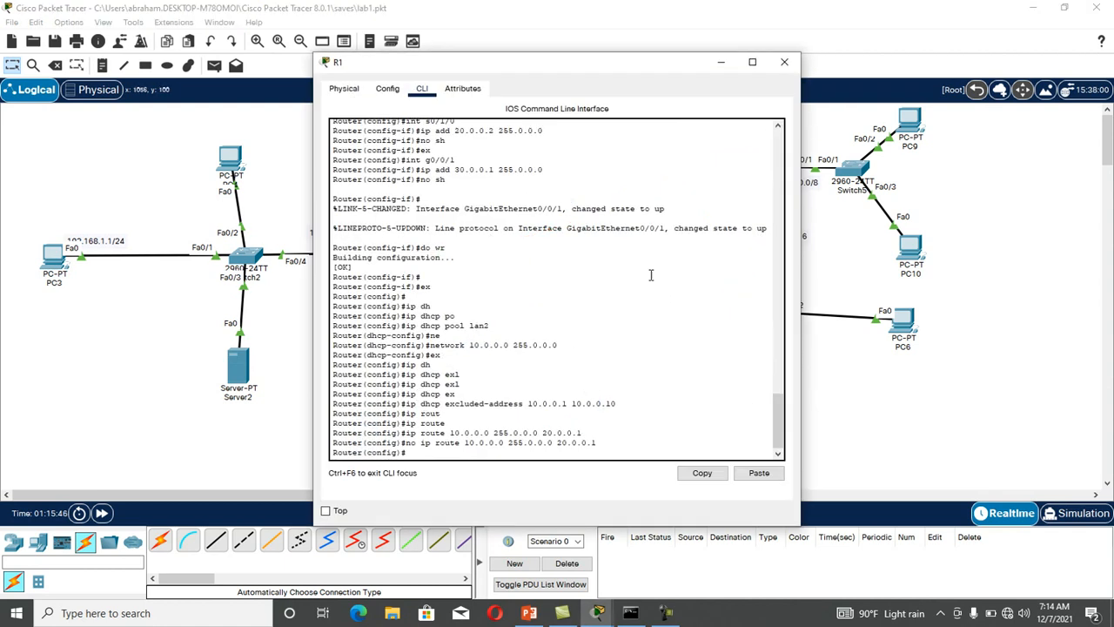
key(Up)
key(Up)
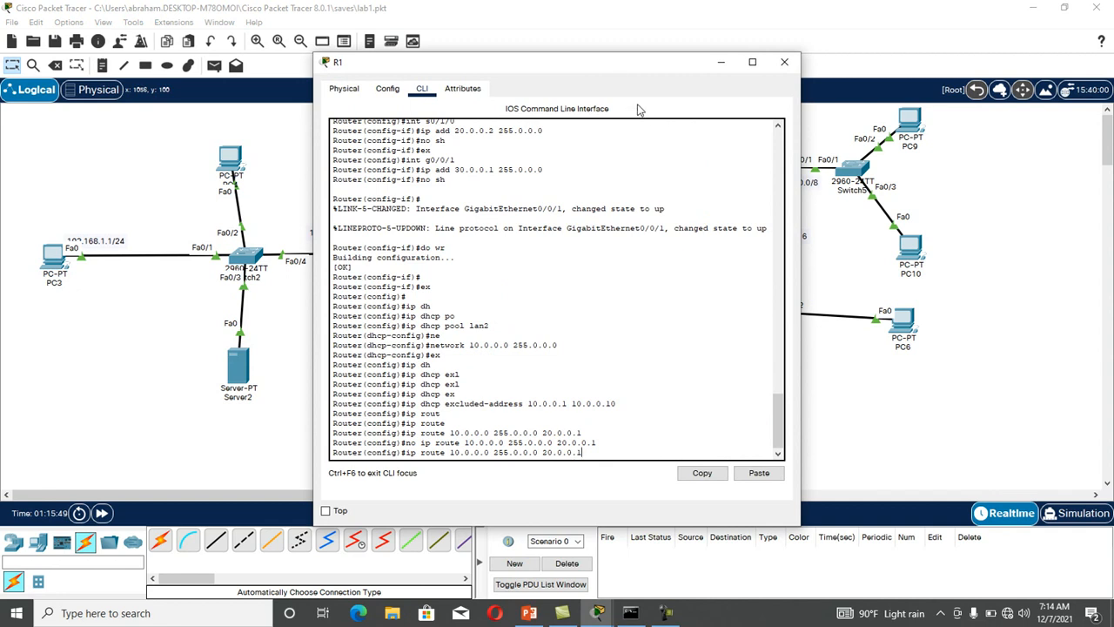
drag(609, 64, 866, 27)
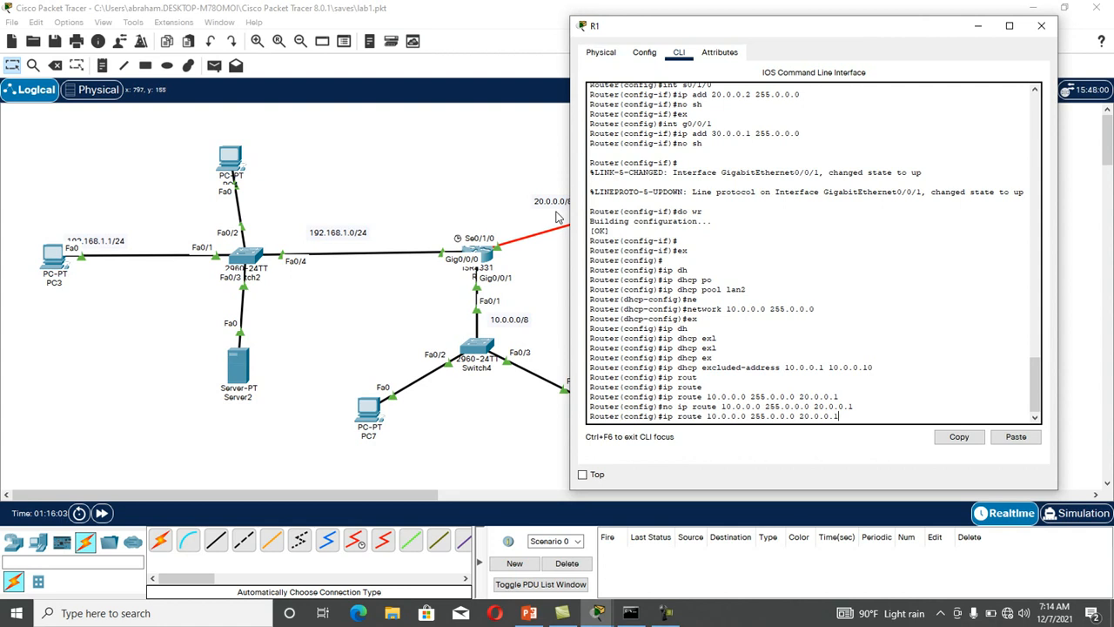
key(Return)
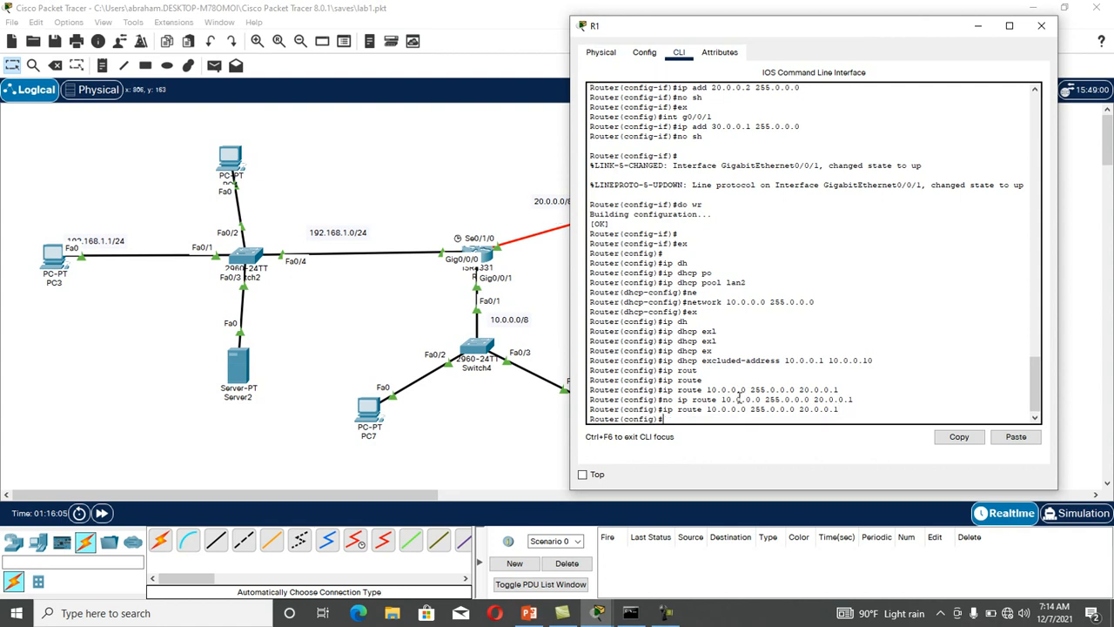
click(1041, 25)
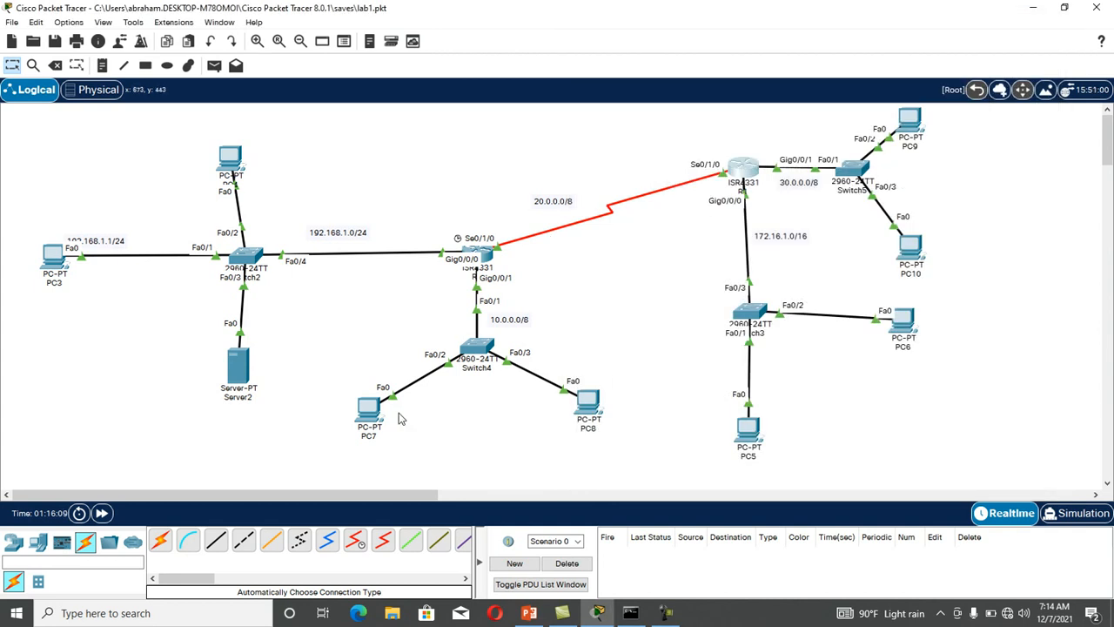
- Request a new DHCP address for PC7 by toggling its IPv4 configuration from Static back to DHCP, and close its window
click(360, 415)
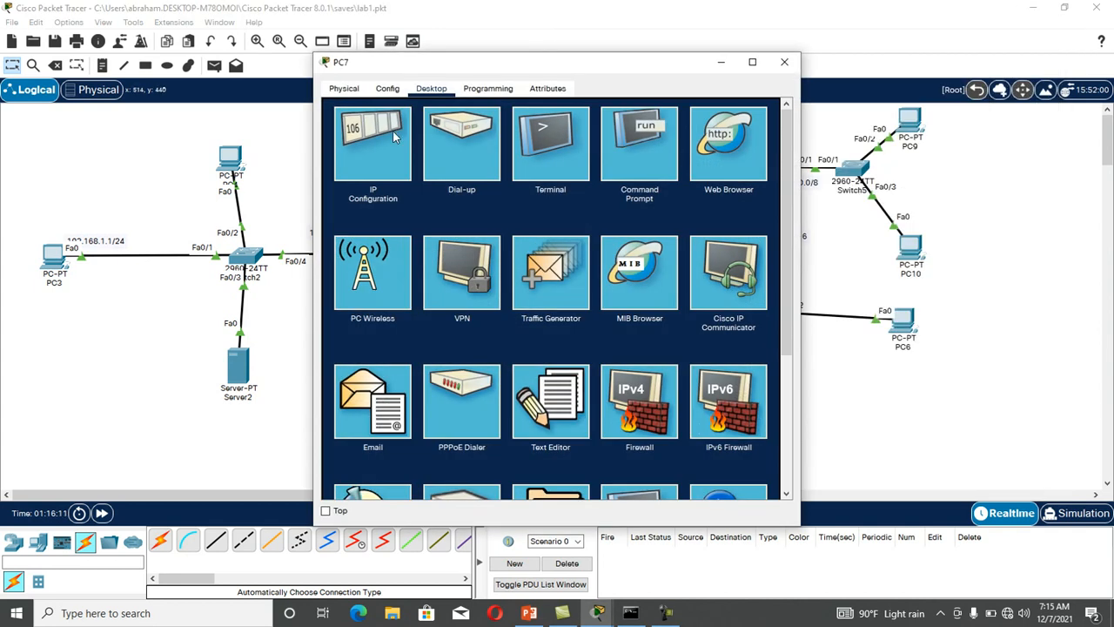
click(385, 133)
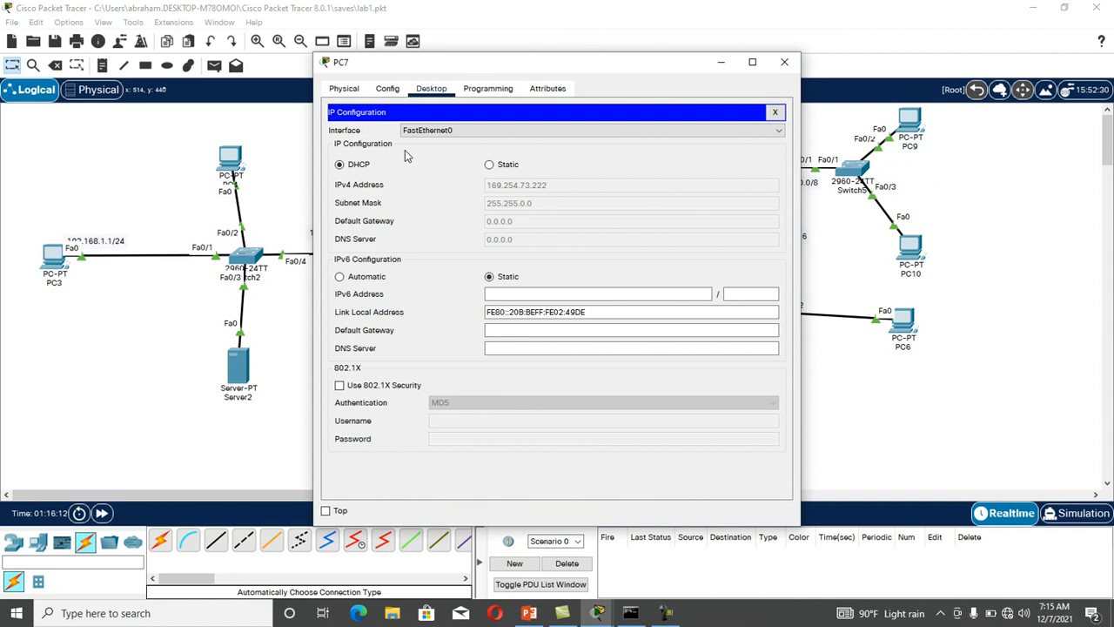
click(488, 164)
click(355, 167)
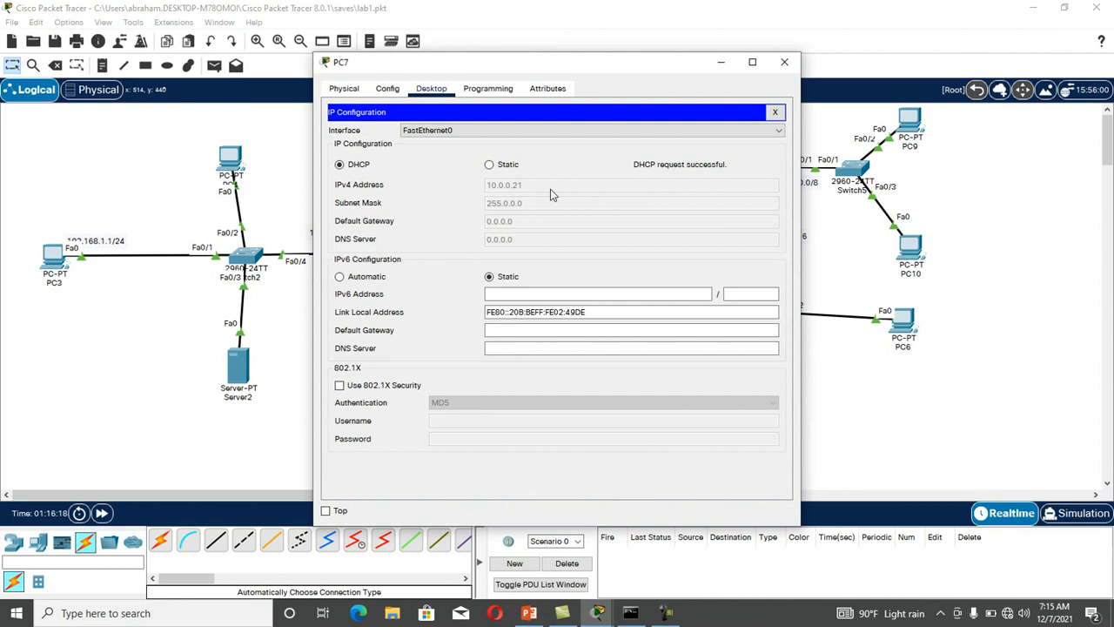
click(784, 62)
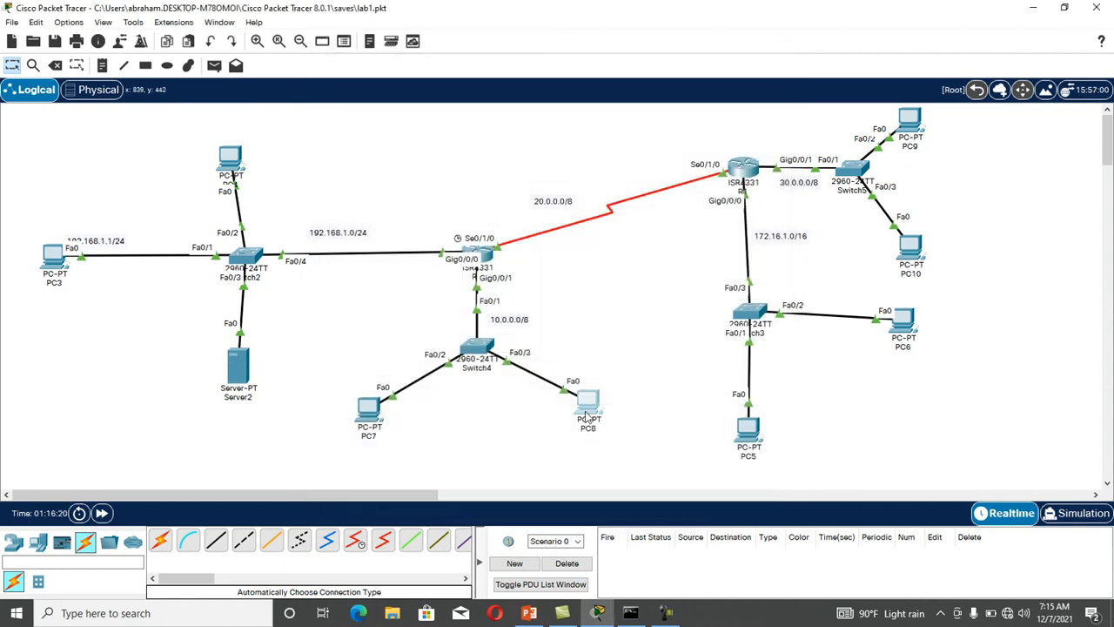
- Switch PC8's IPv4 configuration from Static to DHCP to request an address, and close PC8's window
click(588, 402)
click(385, 154)
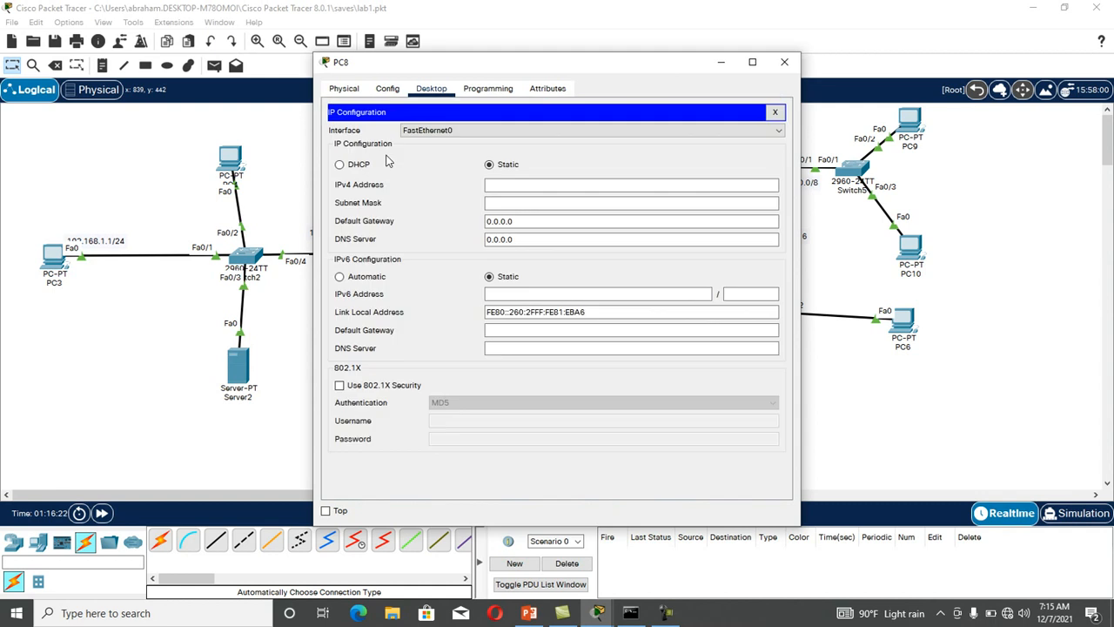
click(340, 164)
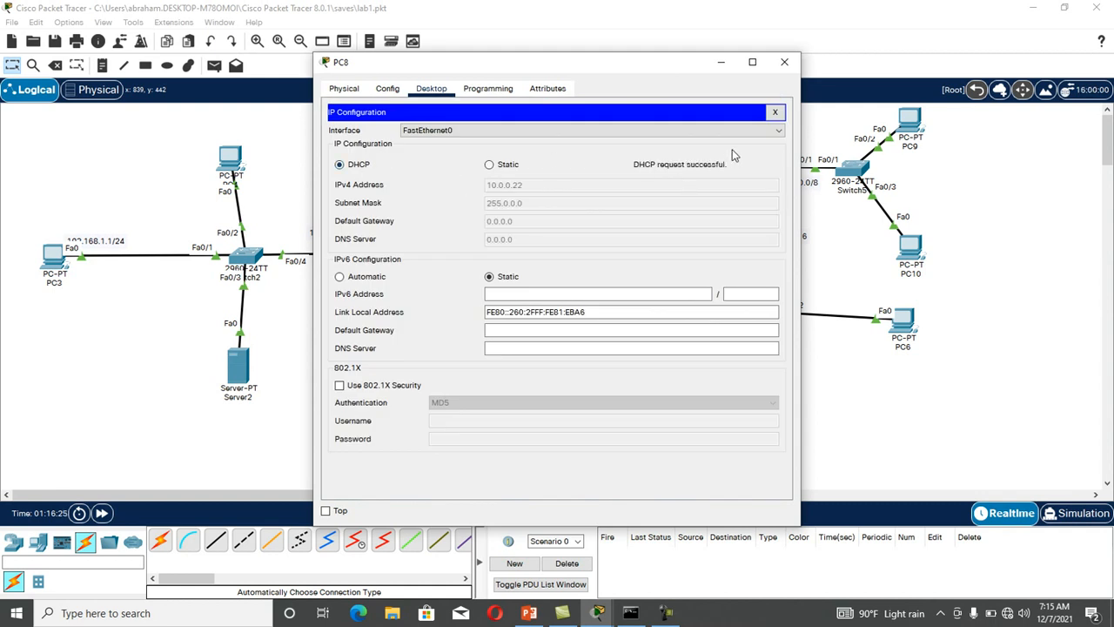
click(779, 65)
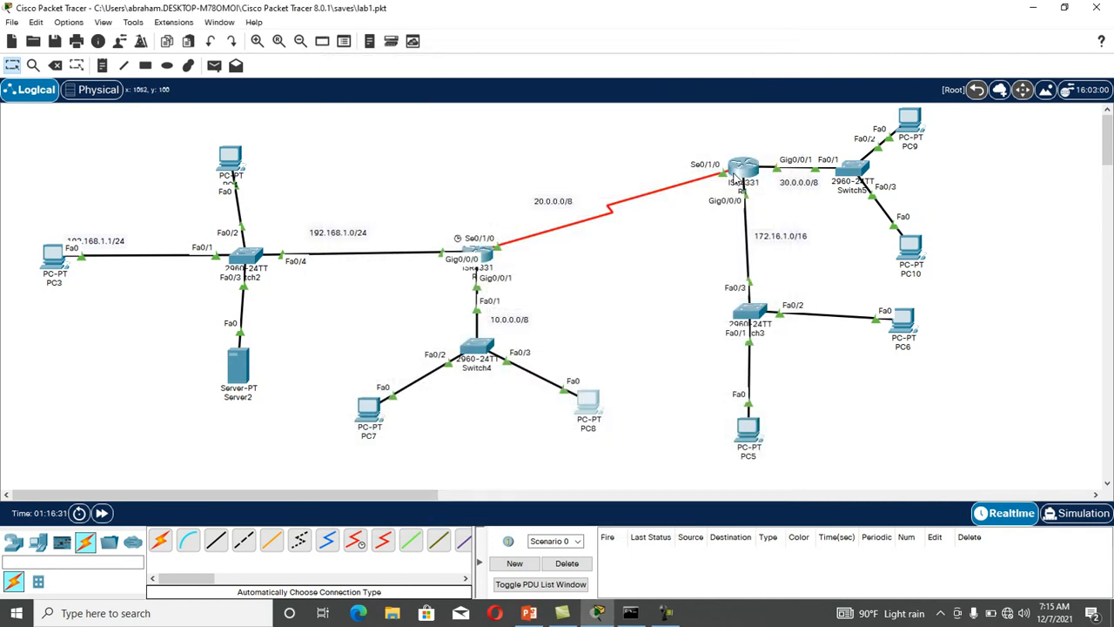
- Try to obtain PC9's IPv4 address through DHCP in its IP configuration, and close PC9's window
click(908, 122)
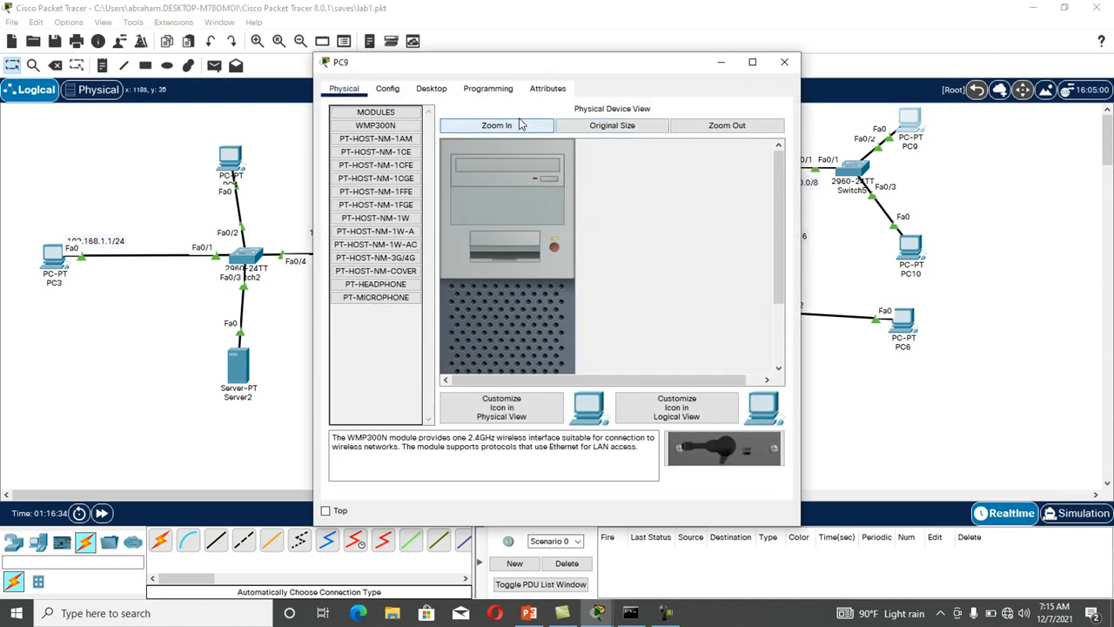
click(433, 91)
click(391, 129)
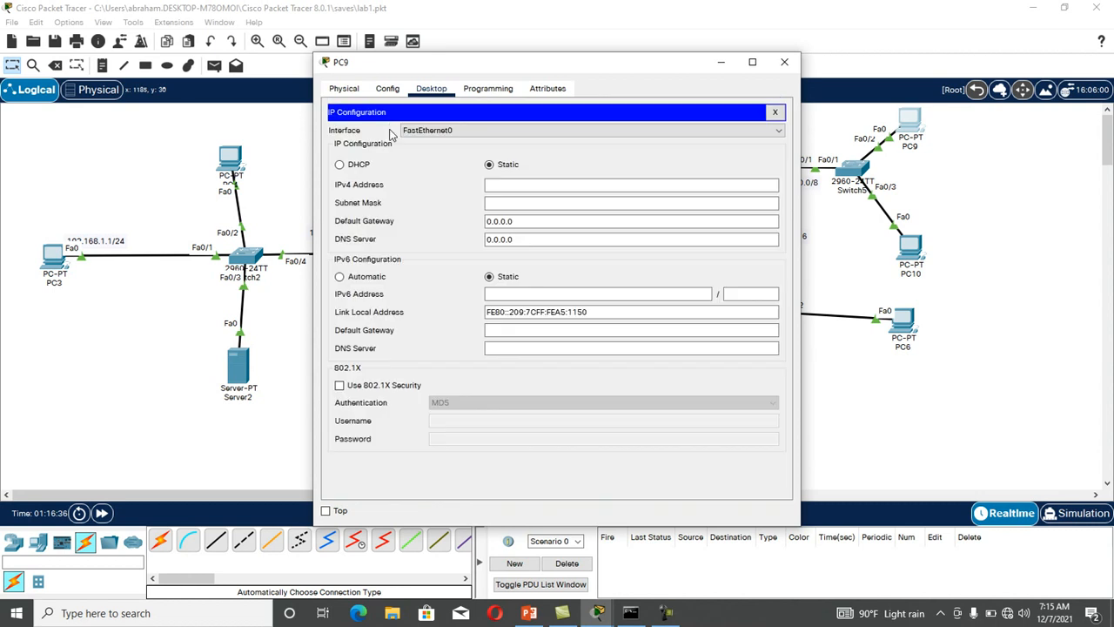
click(361, 169)
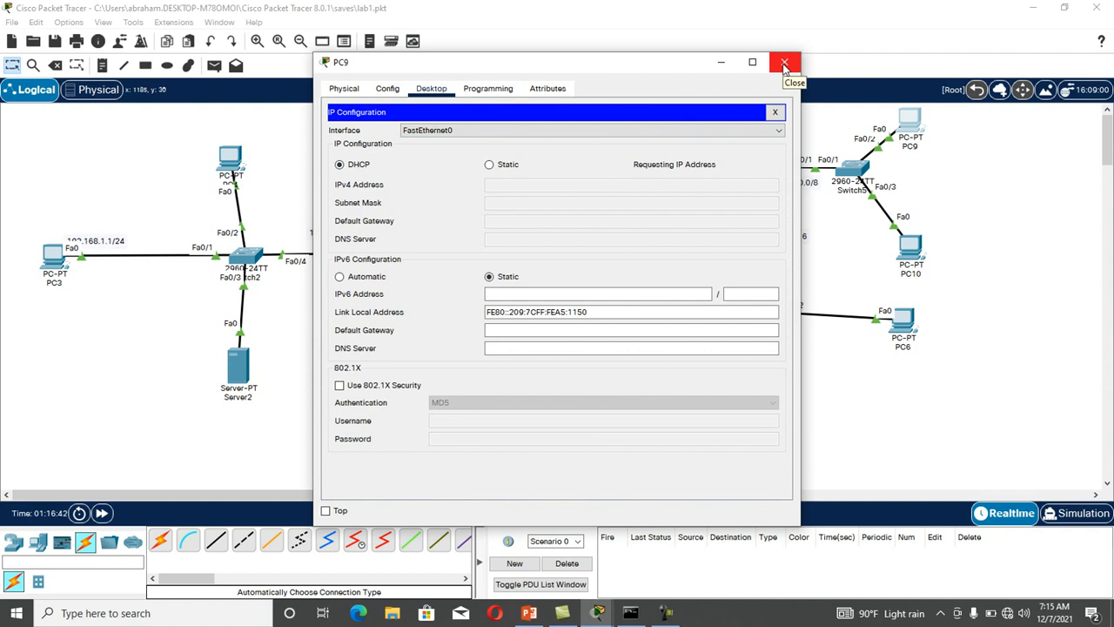
click(783, 64)
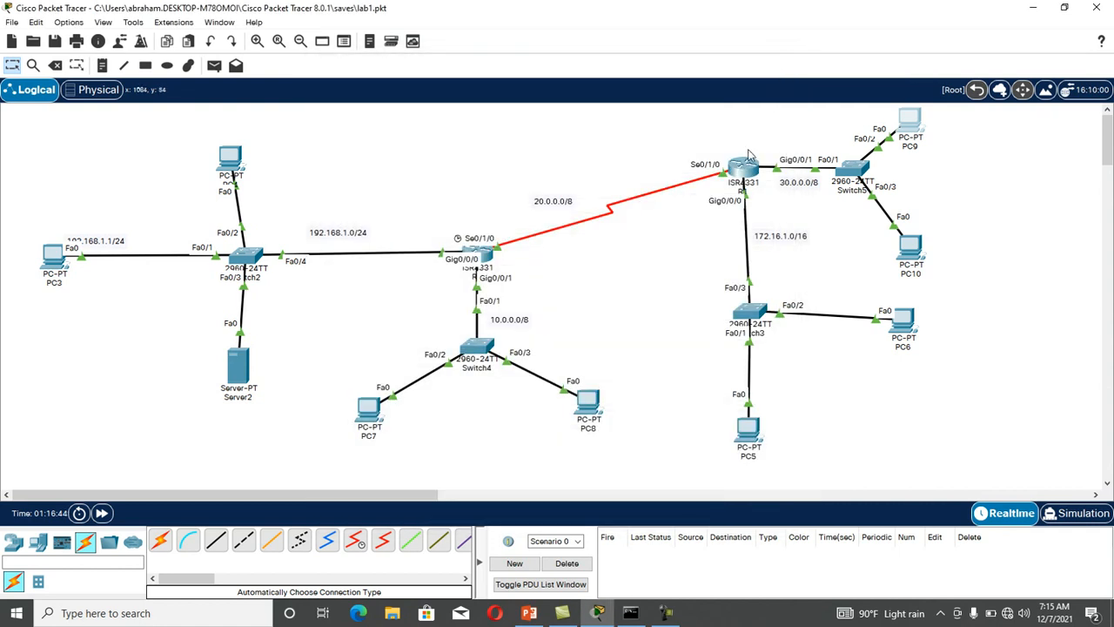
- Create the DHCP pool lan3 on R1 with network 30.0.0.0 255.0.0.0 and exit the pool configuration
click(742, 165)
text(ig)#ip dh)
key(Tab)
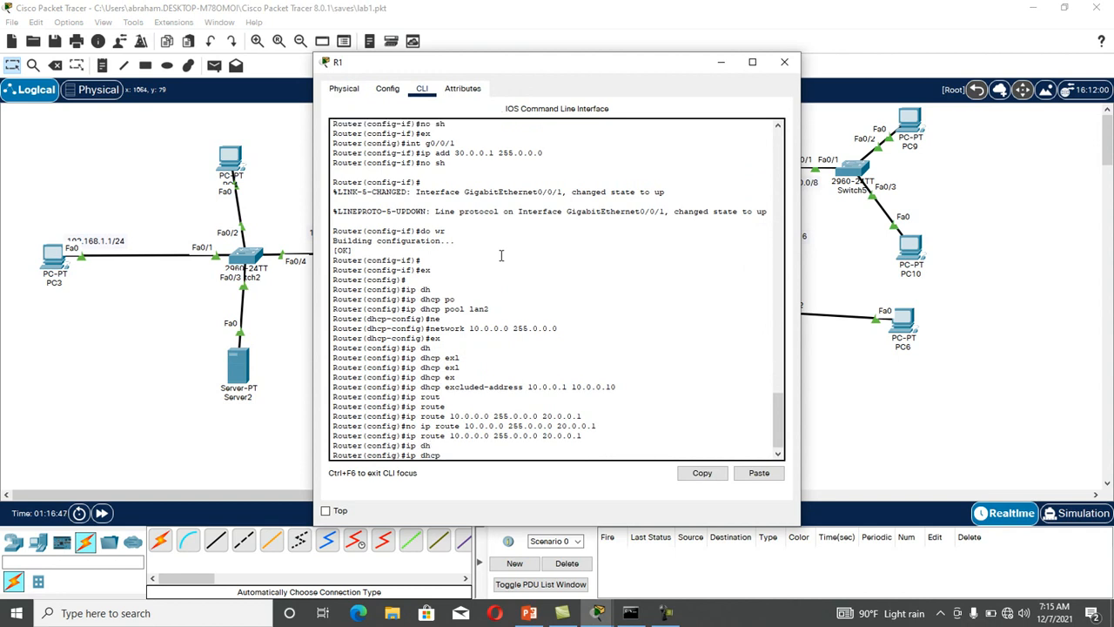
text(po)
key(Tab)
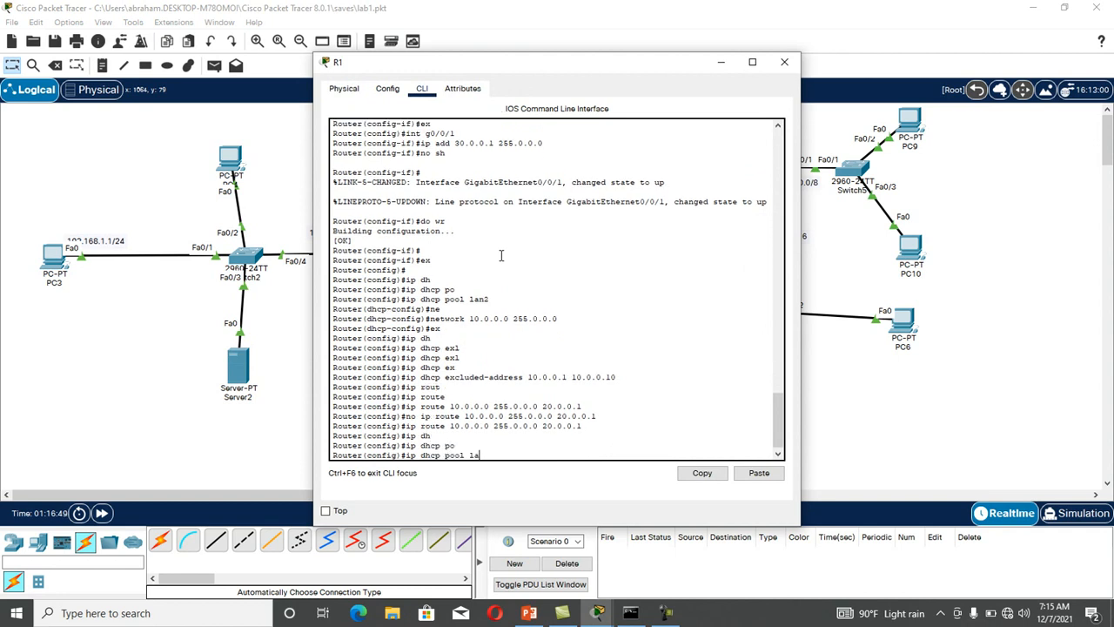
text(lan3)
key(Return)
text(ne)
key(Tab)
text(30.0.)
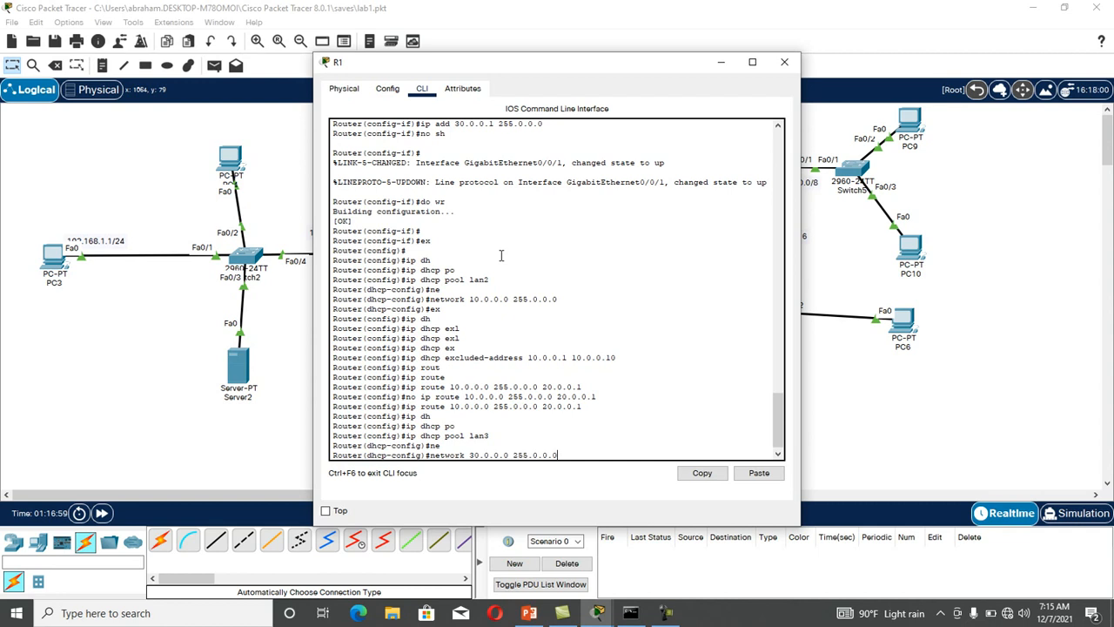
key(Return)
text(ex)
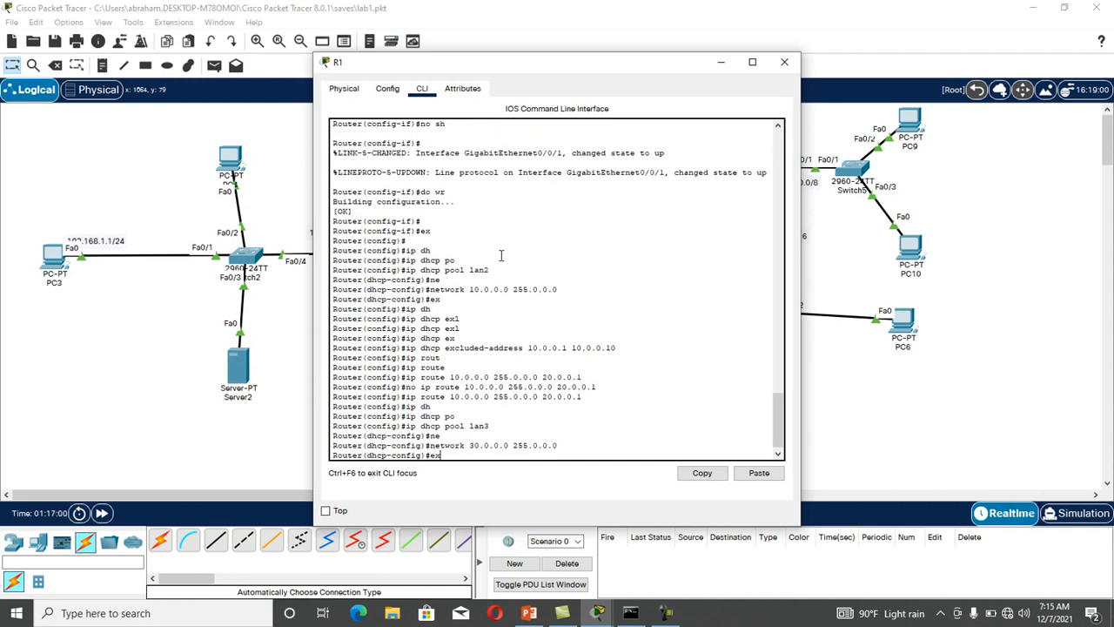
key(Return)
- Exclude the addresses 30.0.0.1 to 30.0.0.10 from DHCP on R1 and close R1's window
text(ip d)
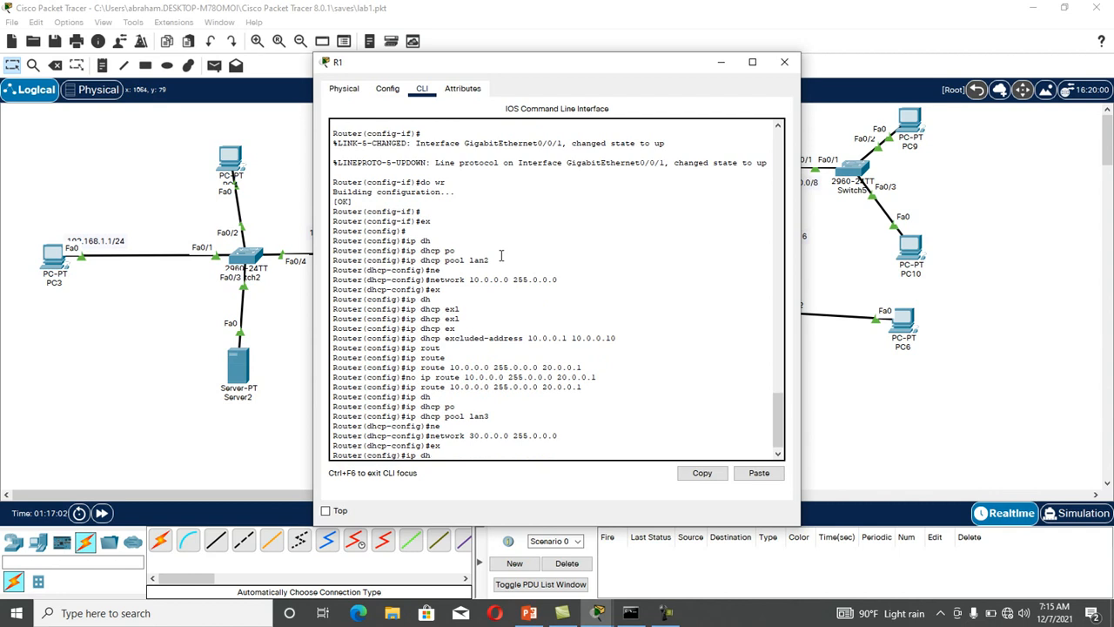
text(h)
key(Tab)
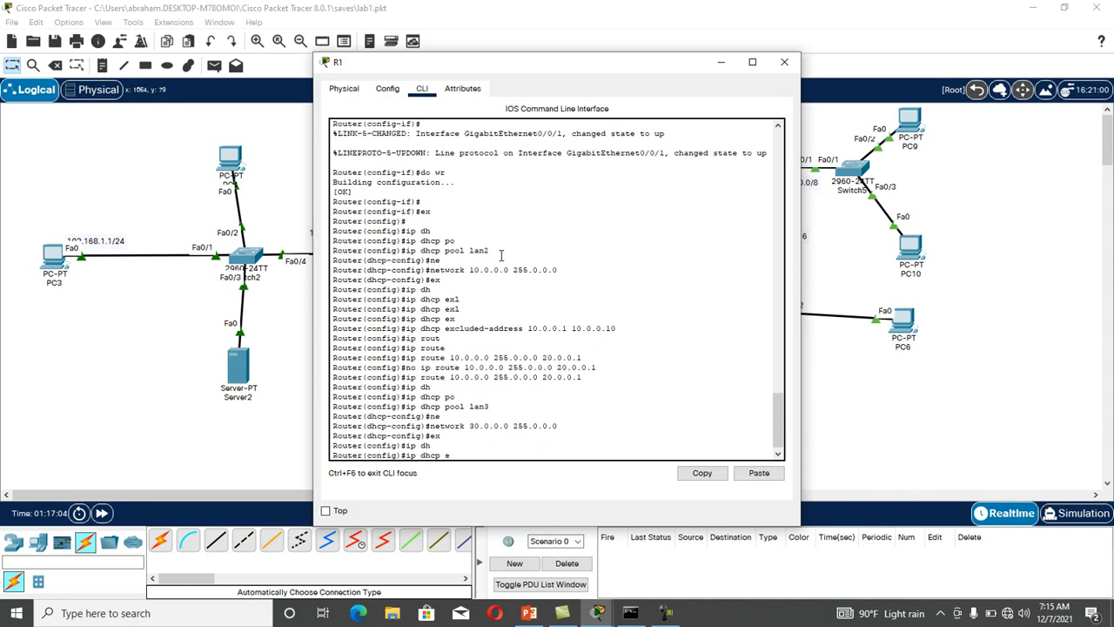
text(ex)
key(Tab)
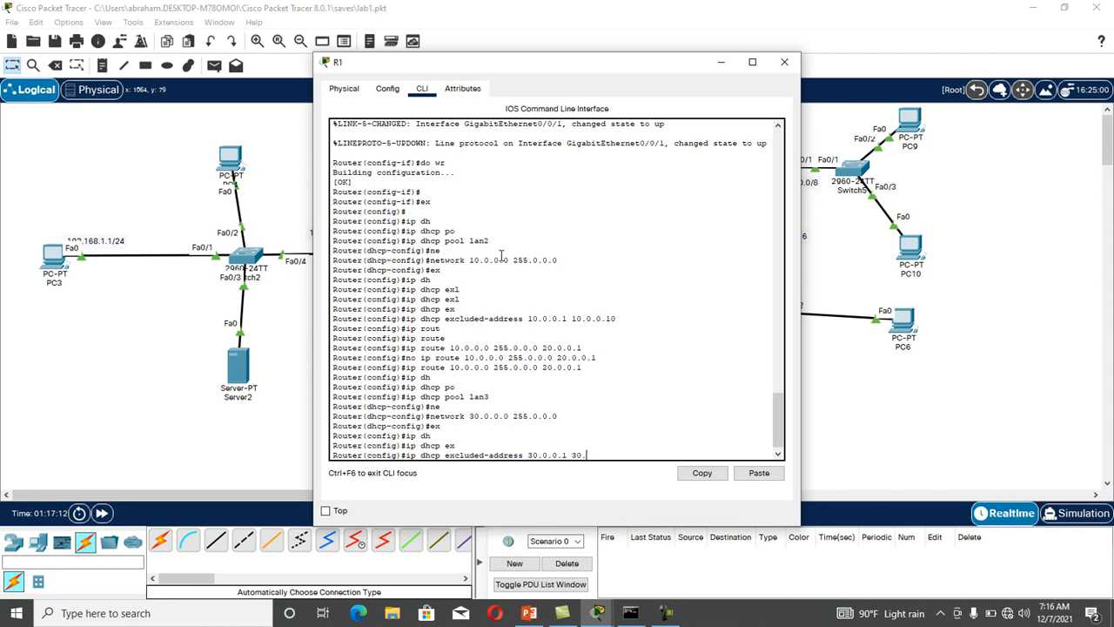
text(10)
key(Return)
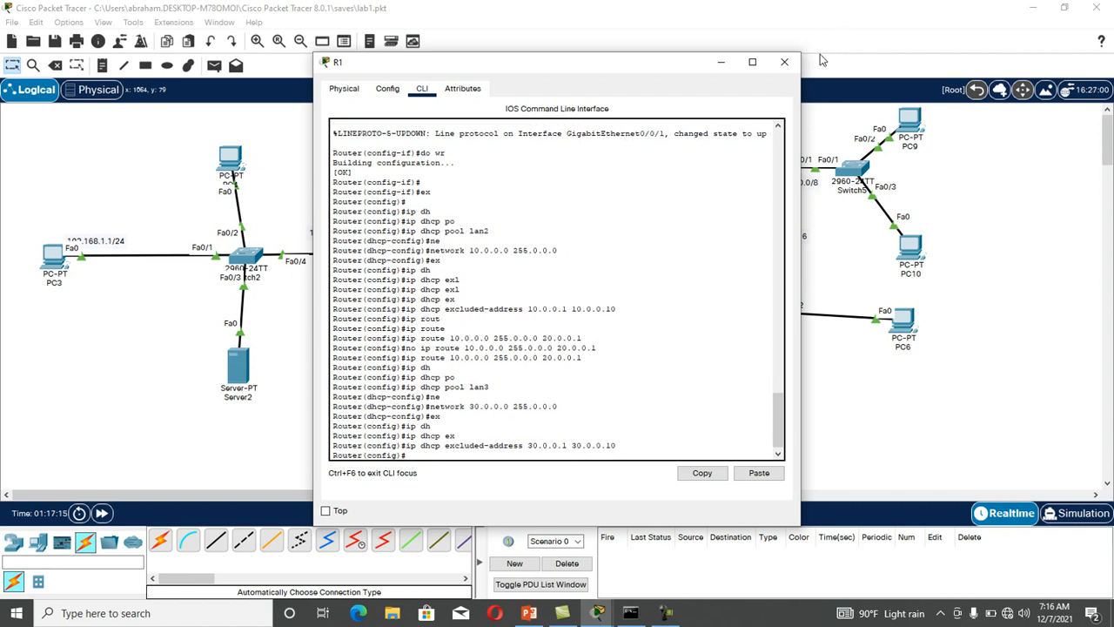
click(784, 61)
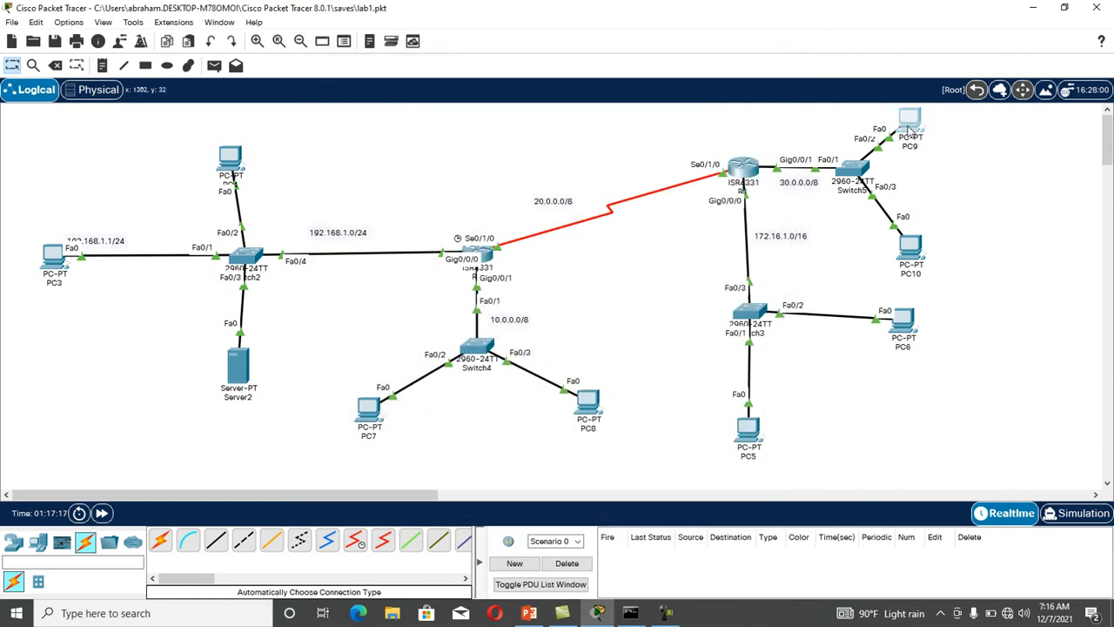
- Renew PC9's DHCP request by toggling its IPv4 configuration to Static and back to DHCP, and close PC9's window
click(909, 127)
click(406, 160)
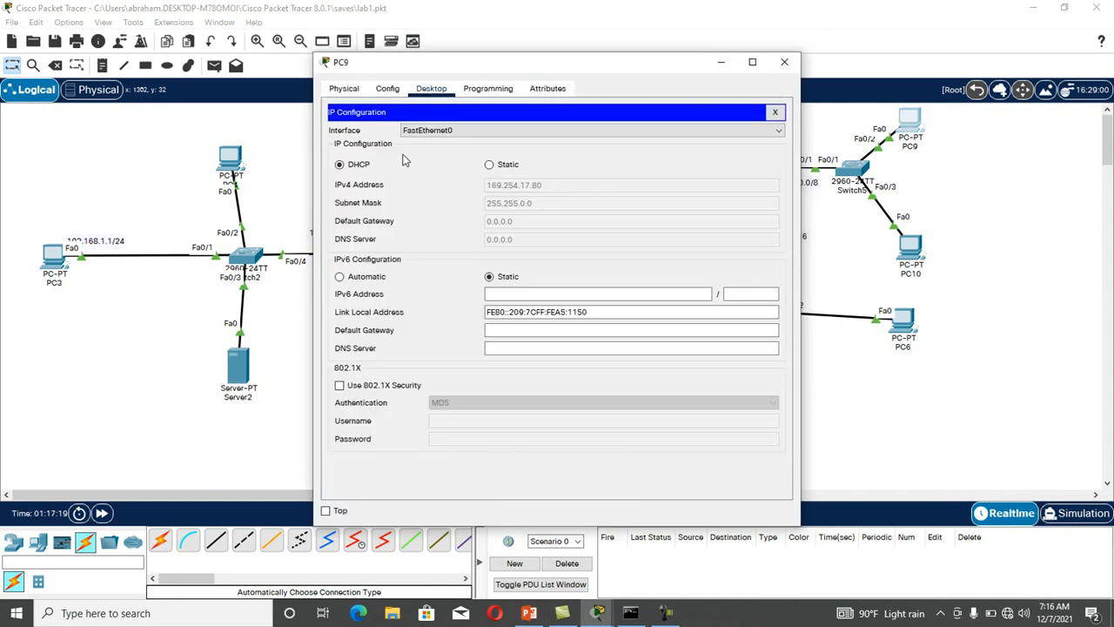
click(490, 164)
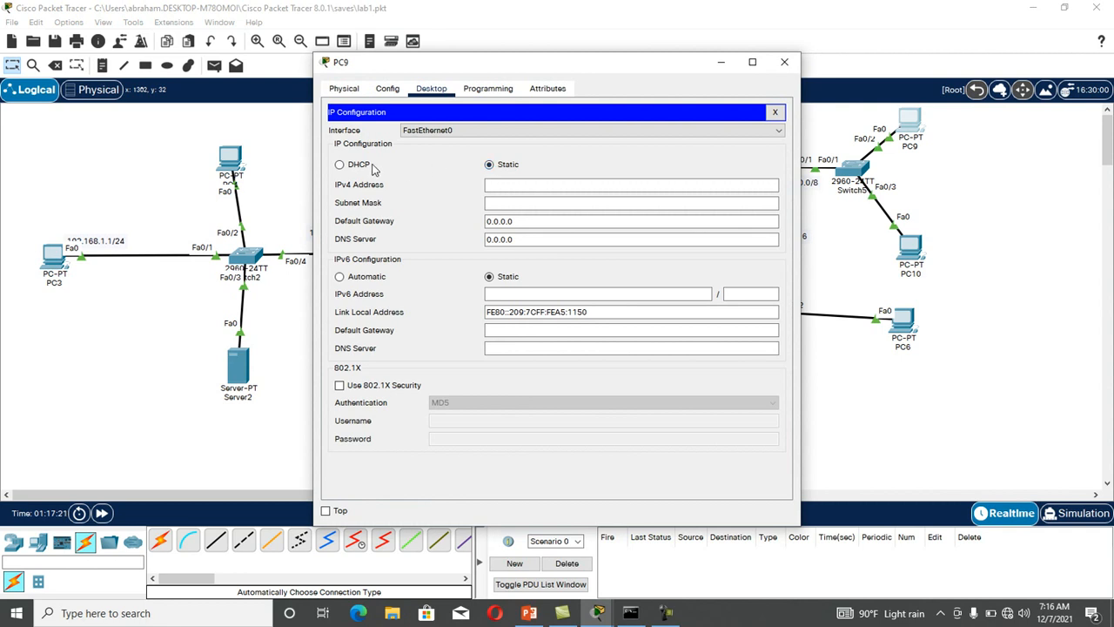
click(339, 164)
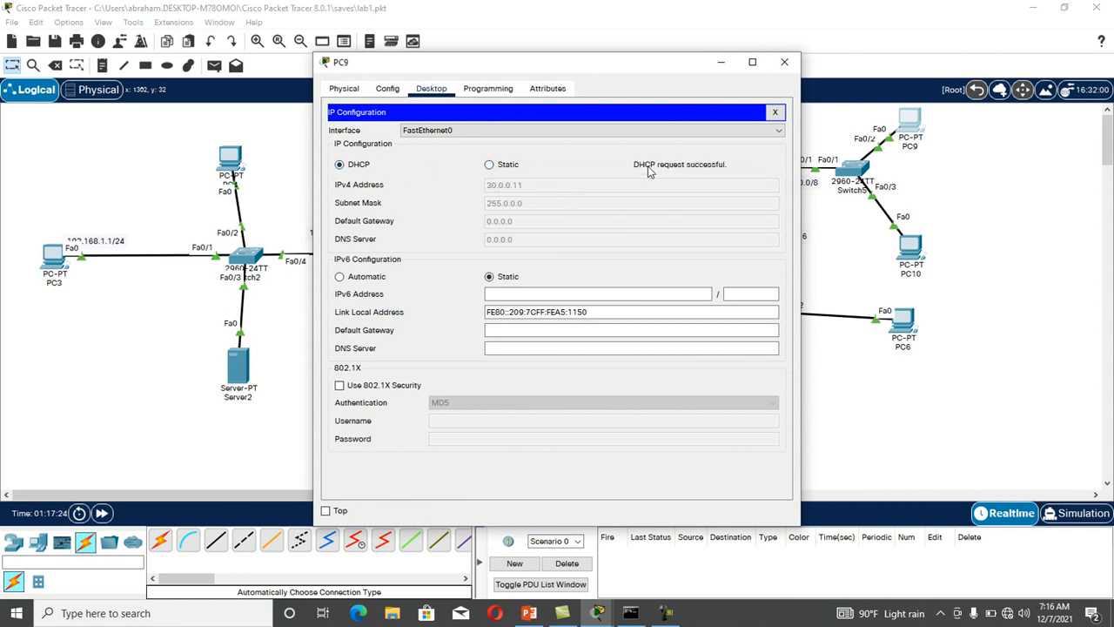
click(784, 62)
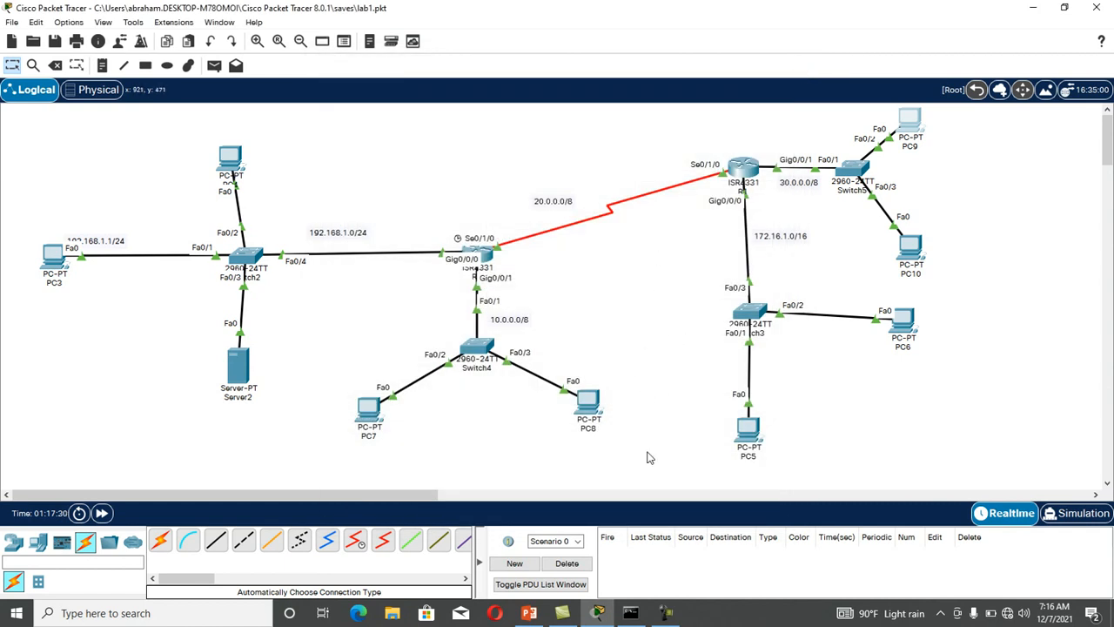
click(666, 612)
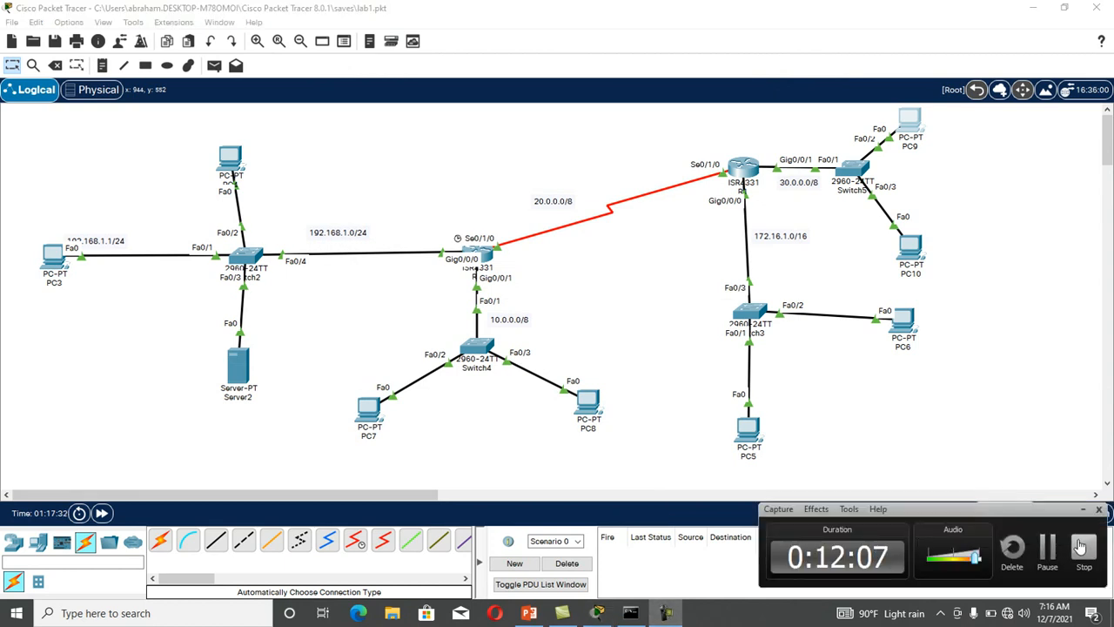